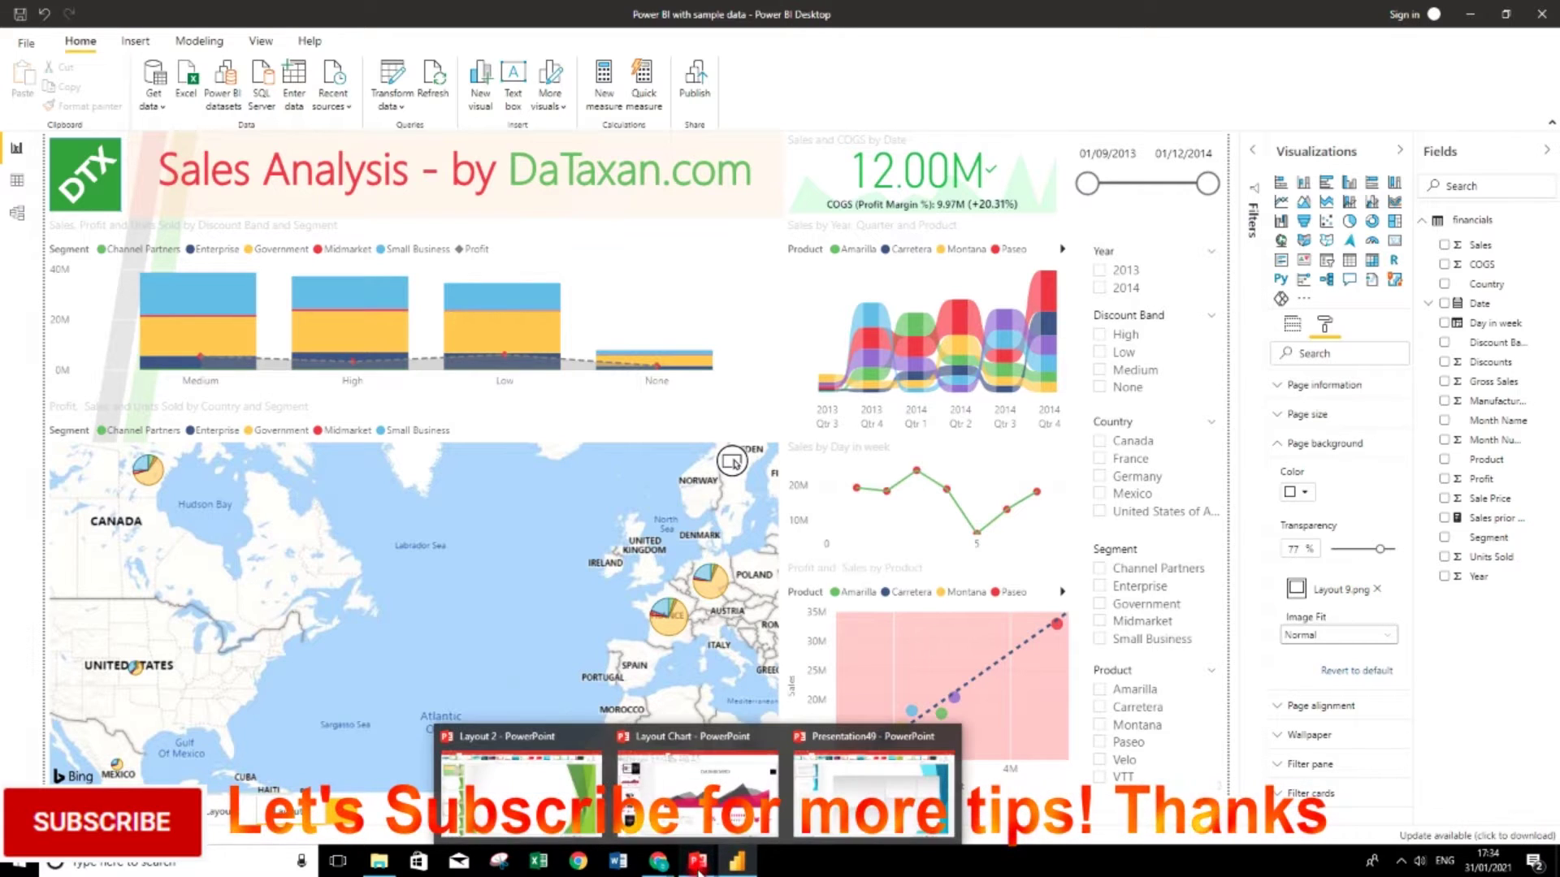
Bring the Layout 2 PowerPoint presentation to the front from the taskbar.
left_click(519, 755)
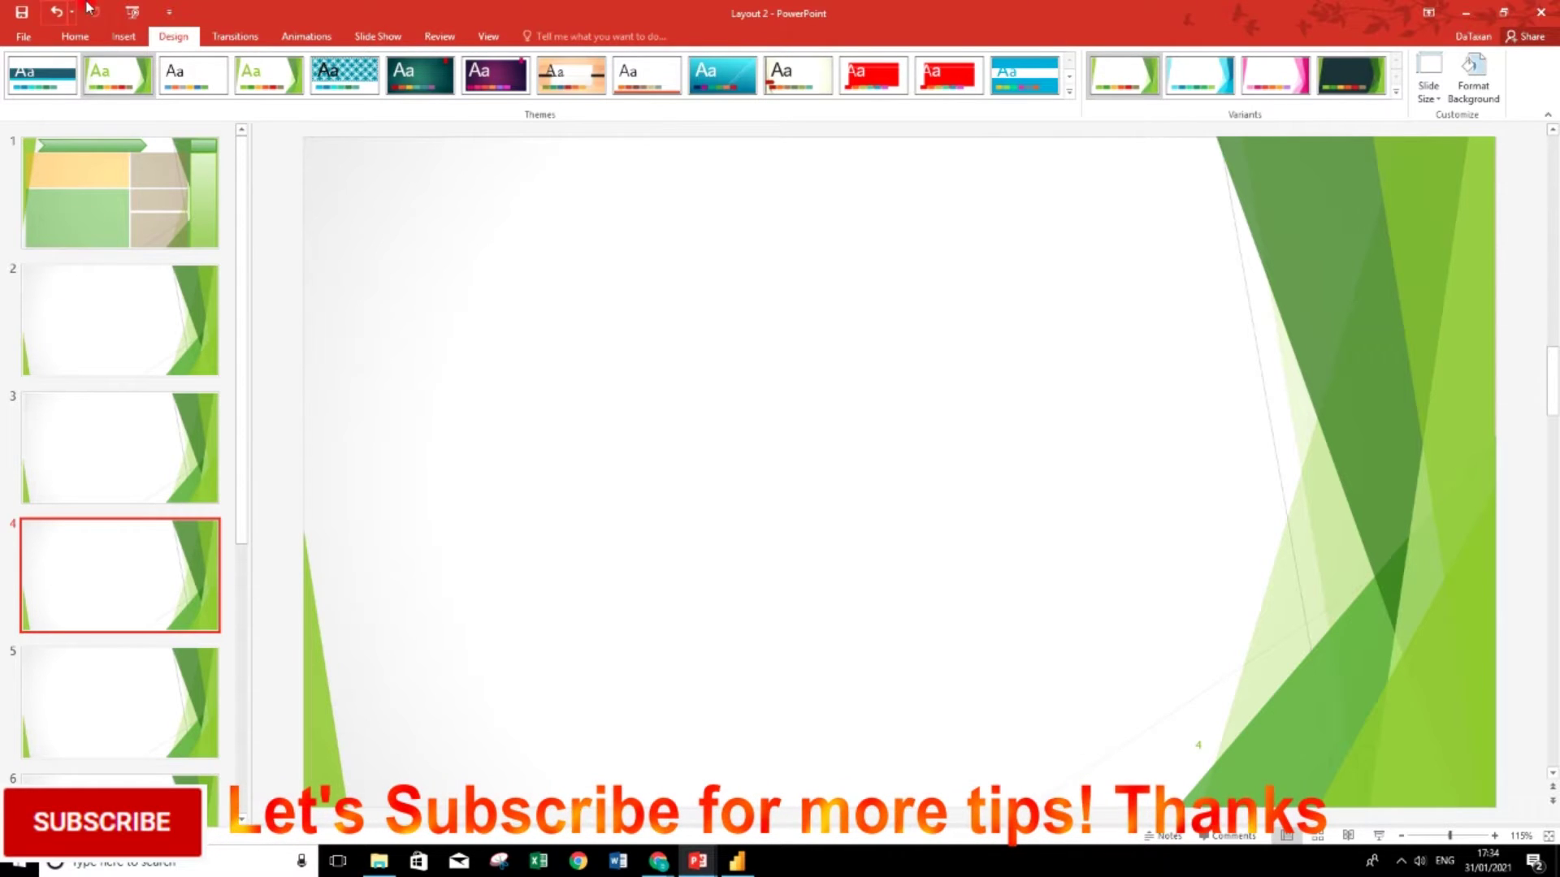
Insert a new blank slide into the Layout 2 presentation.
left_click(120, 38)
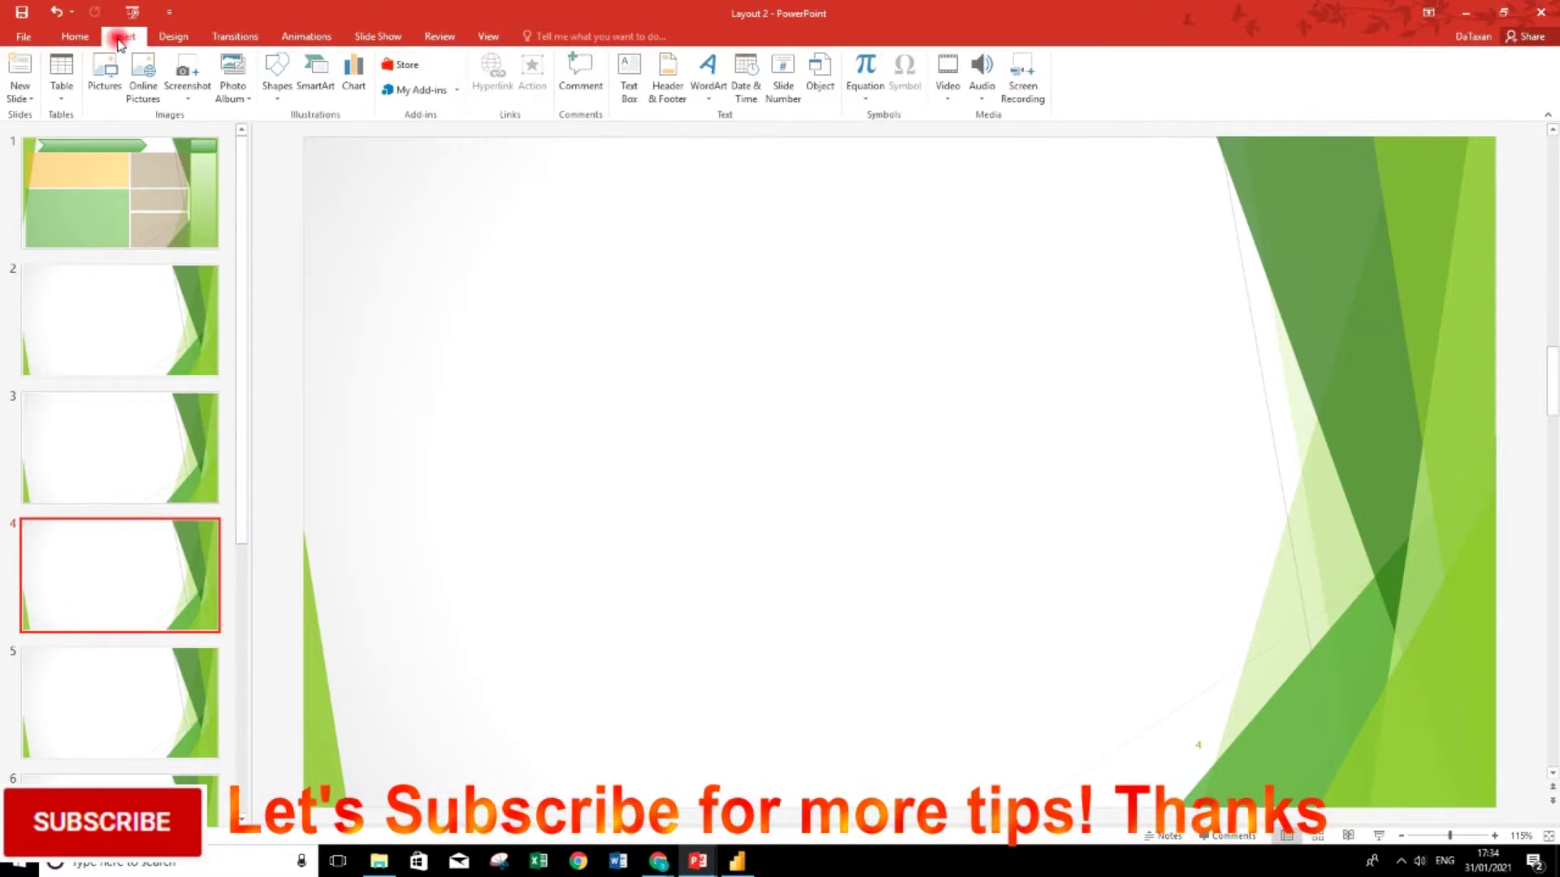
left_click(18, 91)
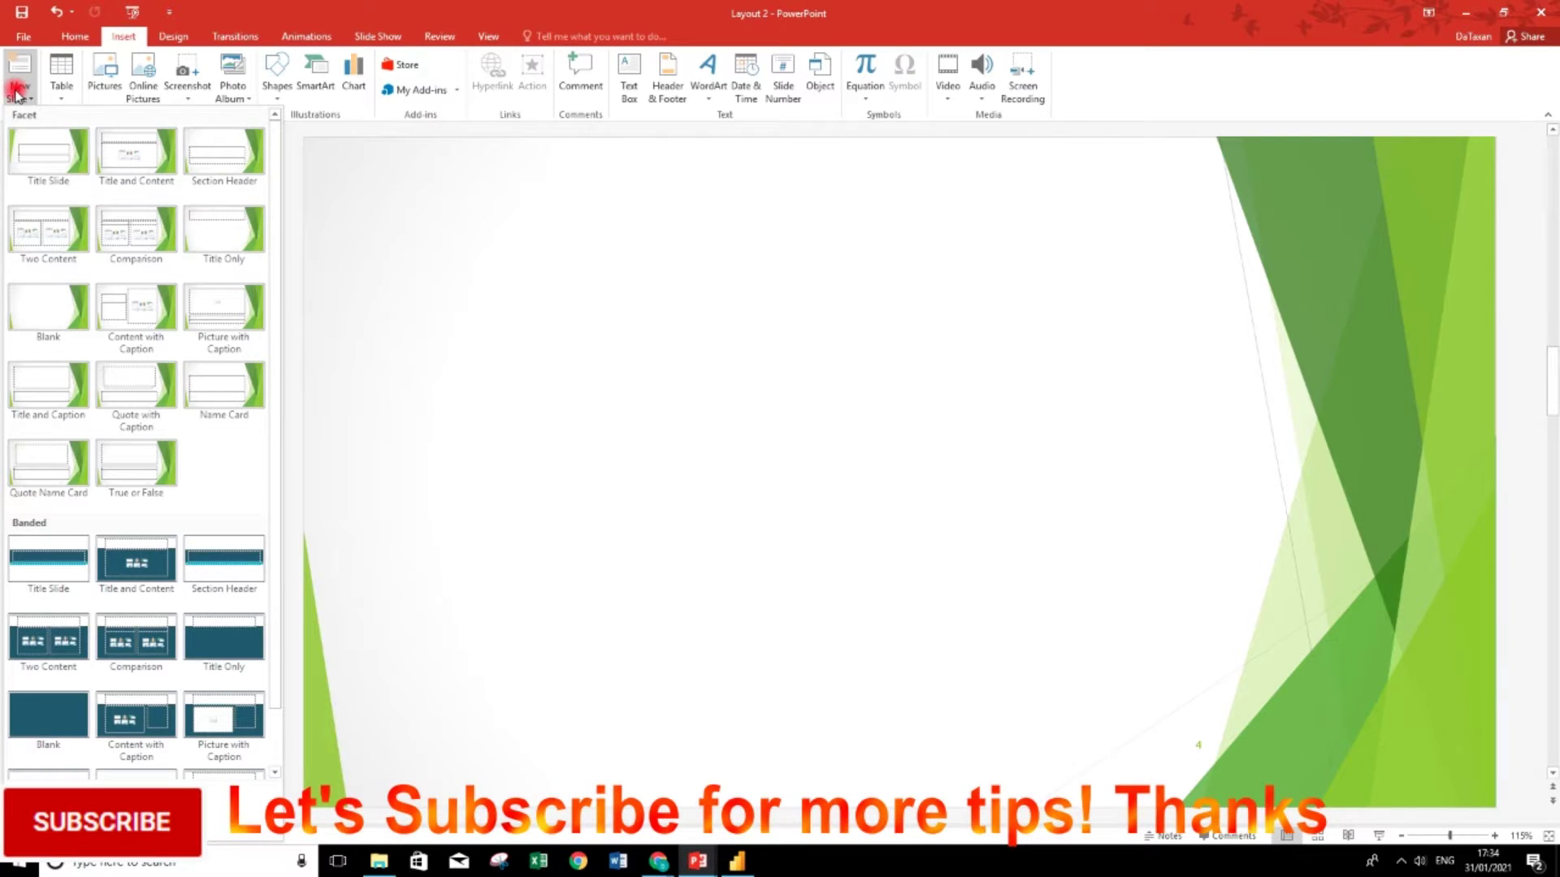
left_click(36, 310)
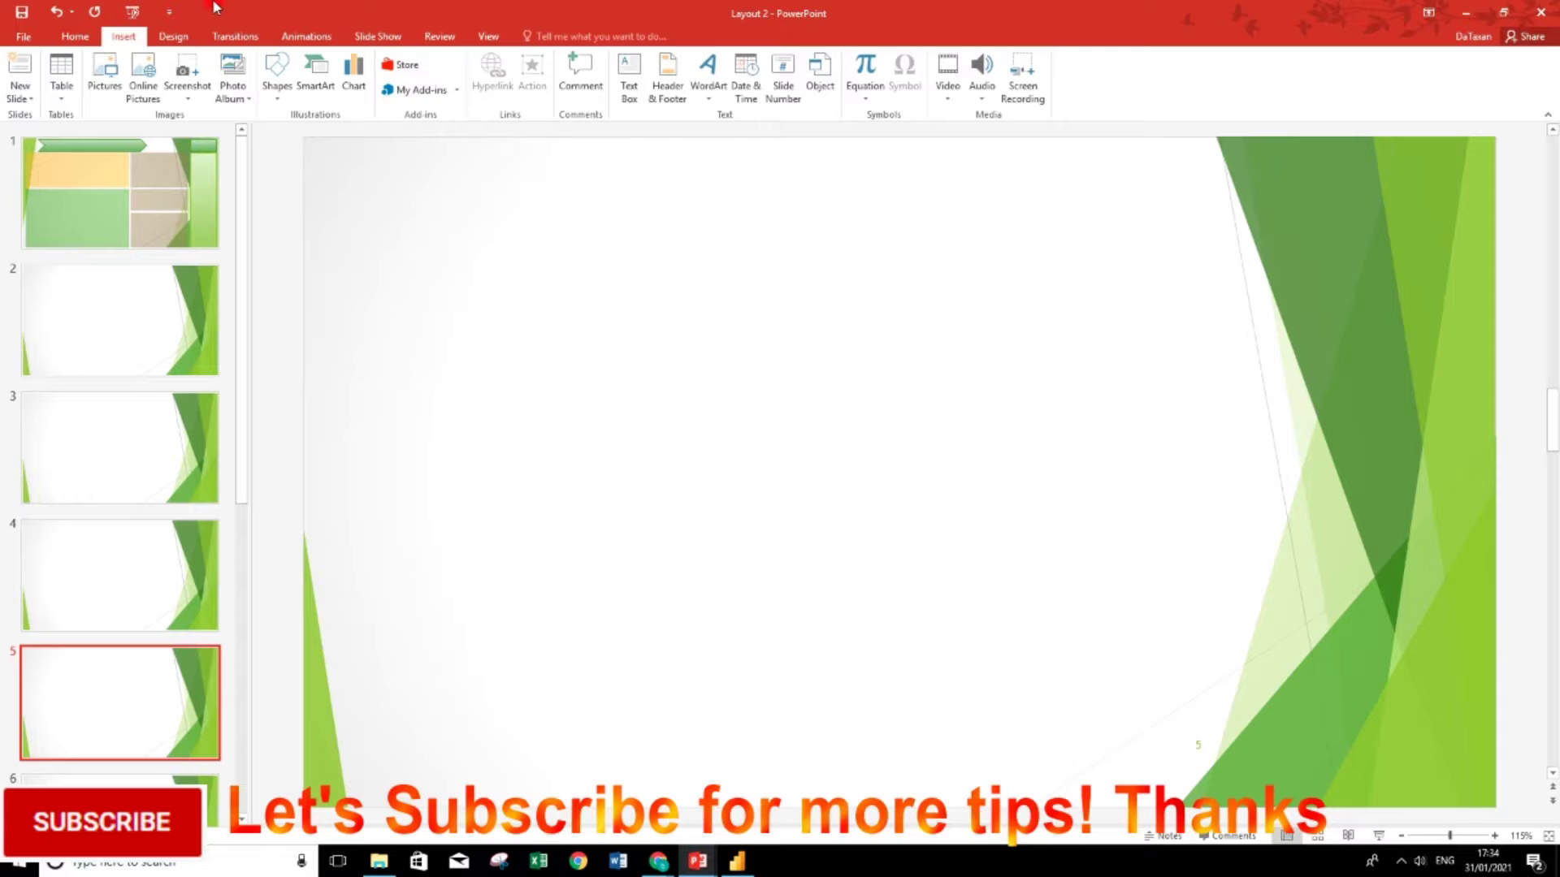
Try the Office, red and blue themes, then go back to the green Facet theme.
left_click(172, 39)
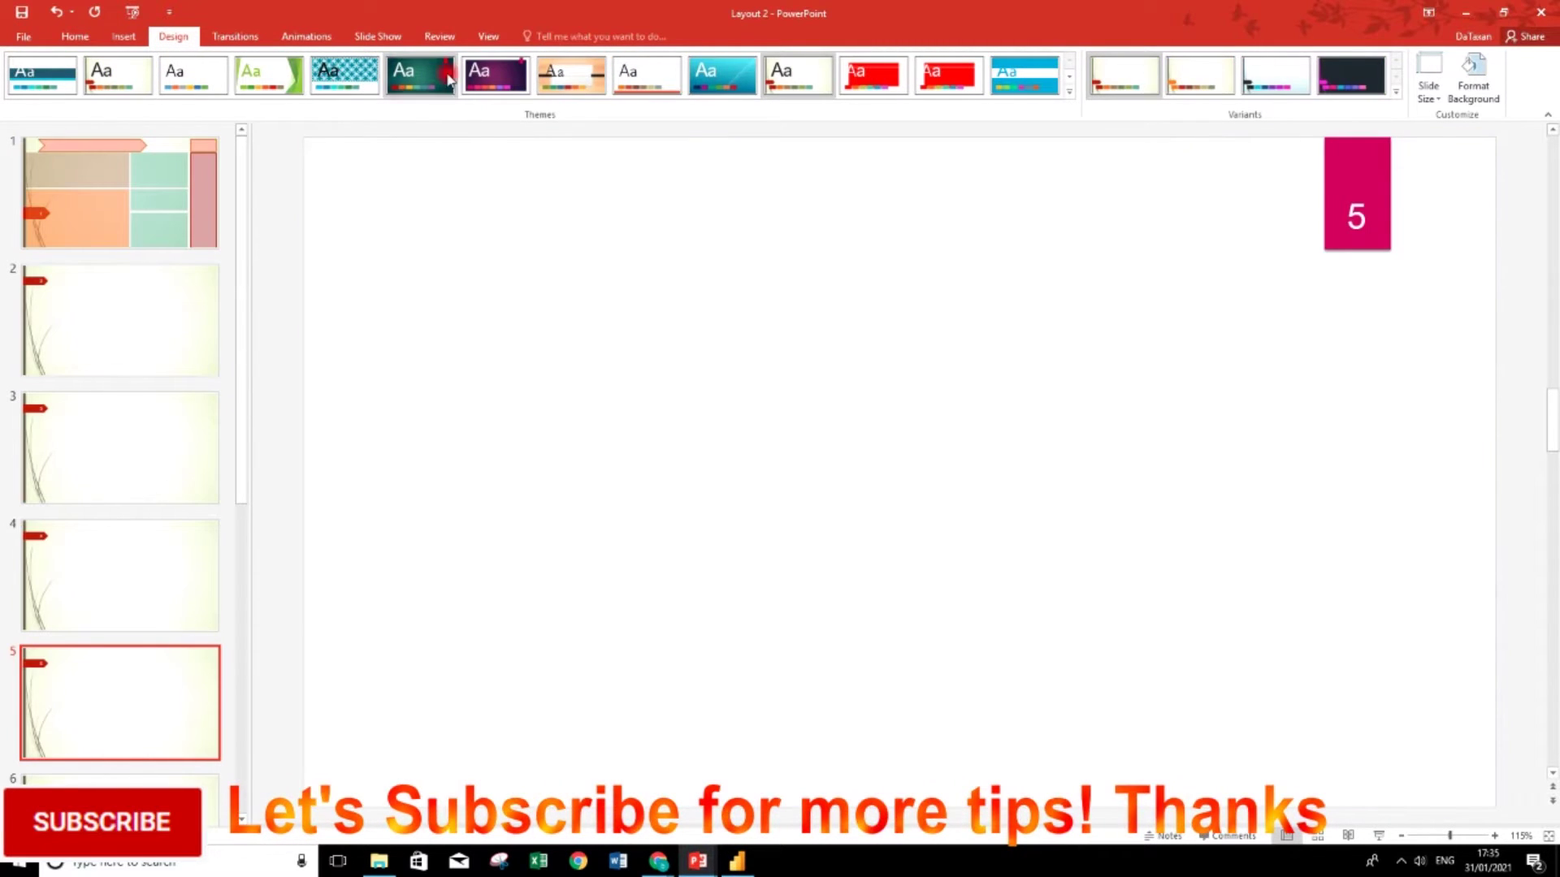
left_click(172, 81)
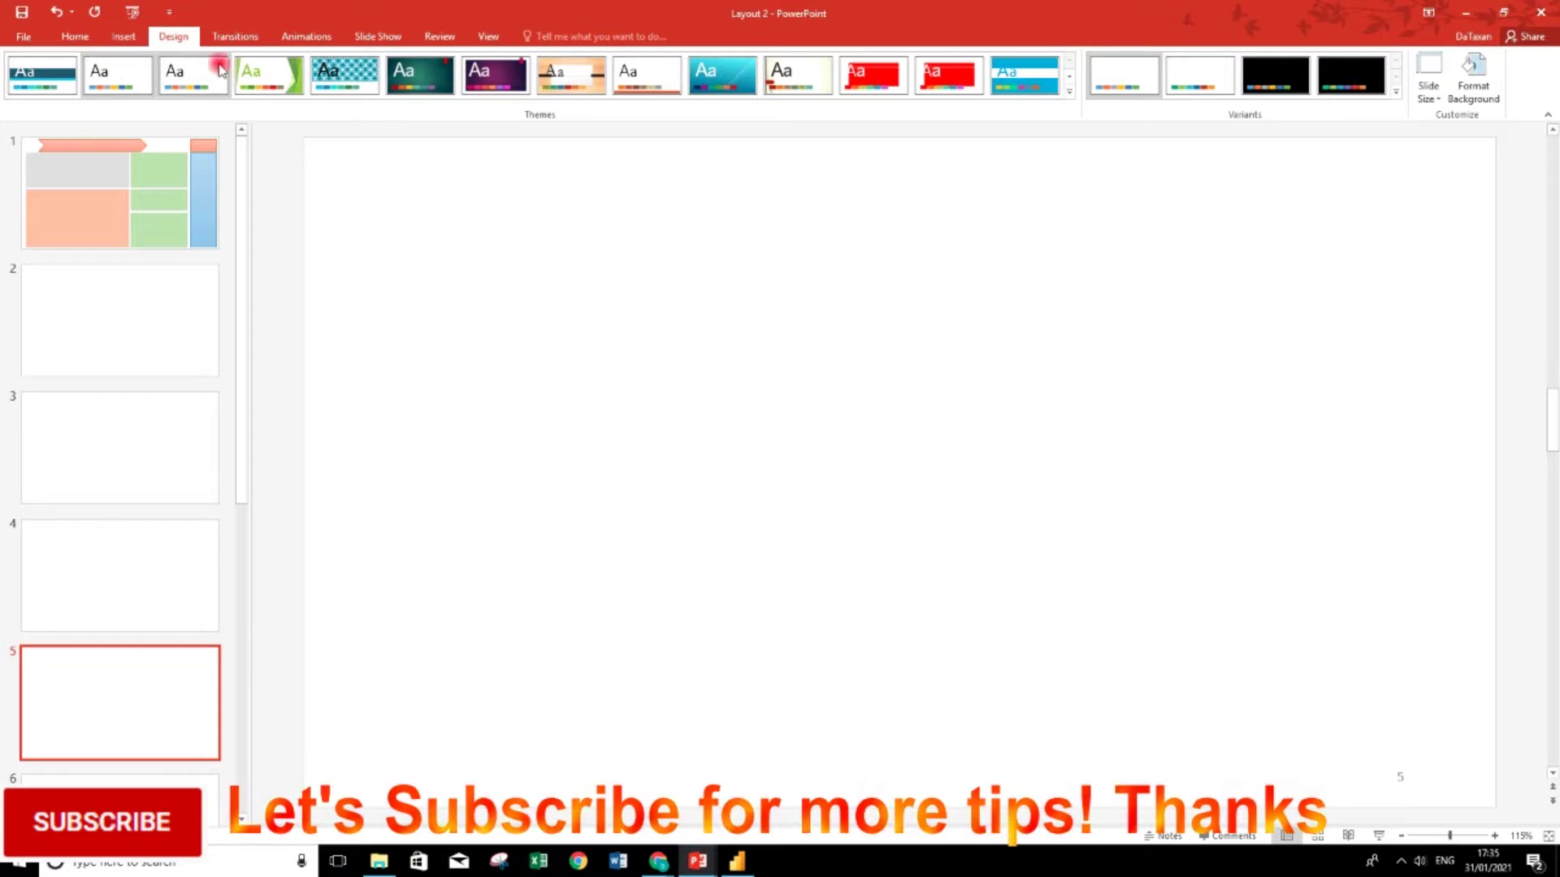
left_click(863, 73)
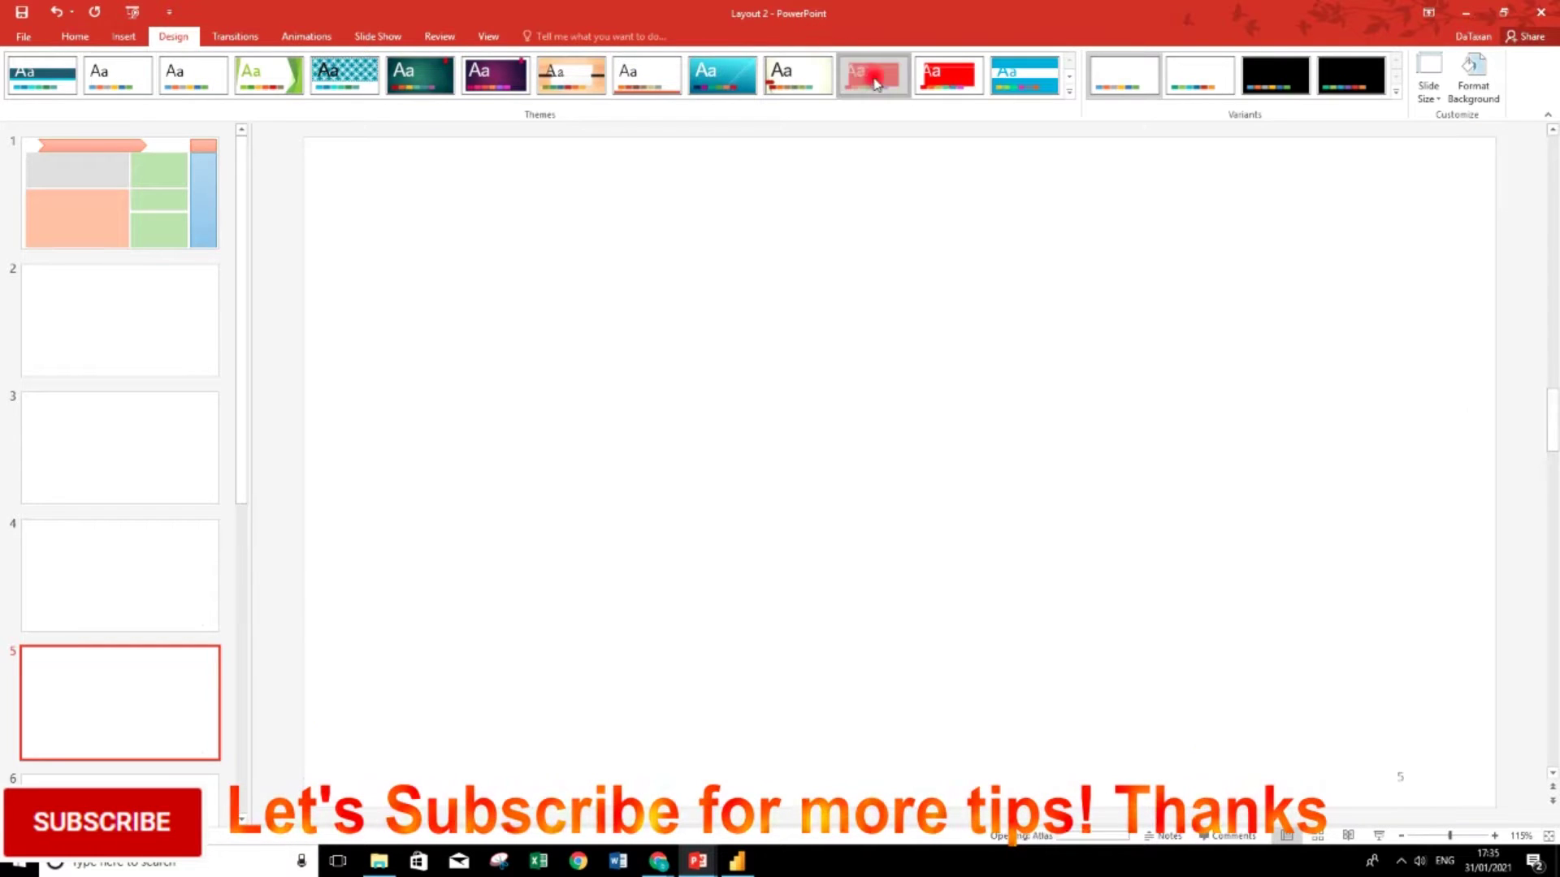
left_click(1022, 75)
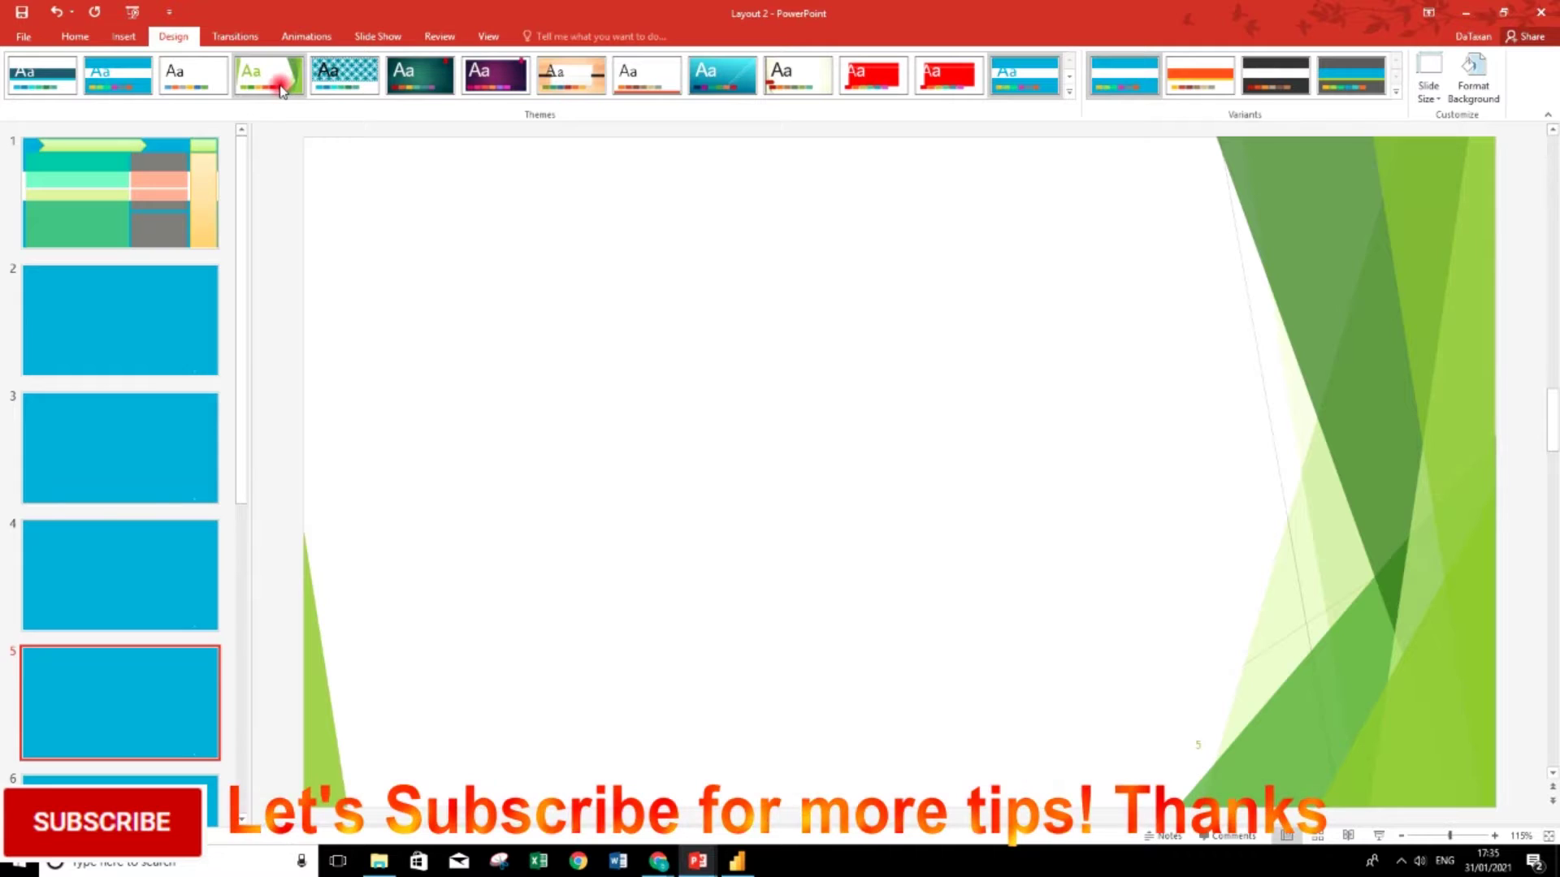
left_click(281, 88)
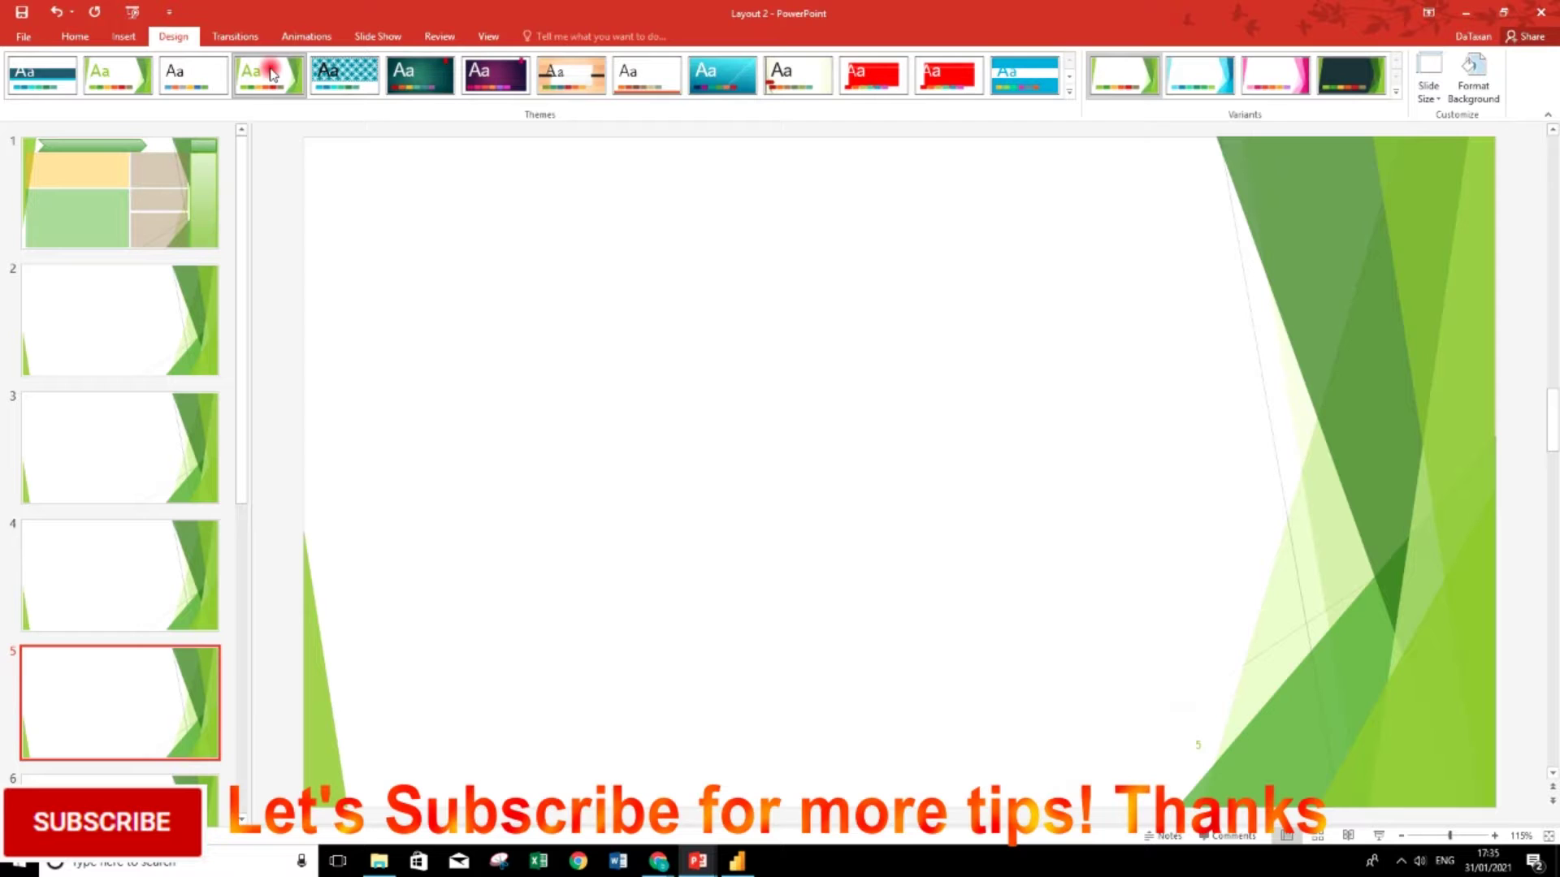
Apply the Blue Green colour scheme and a white radial-gradient background style.
left_click(1395, 96)
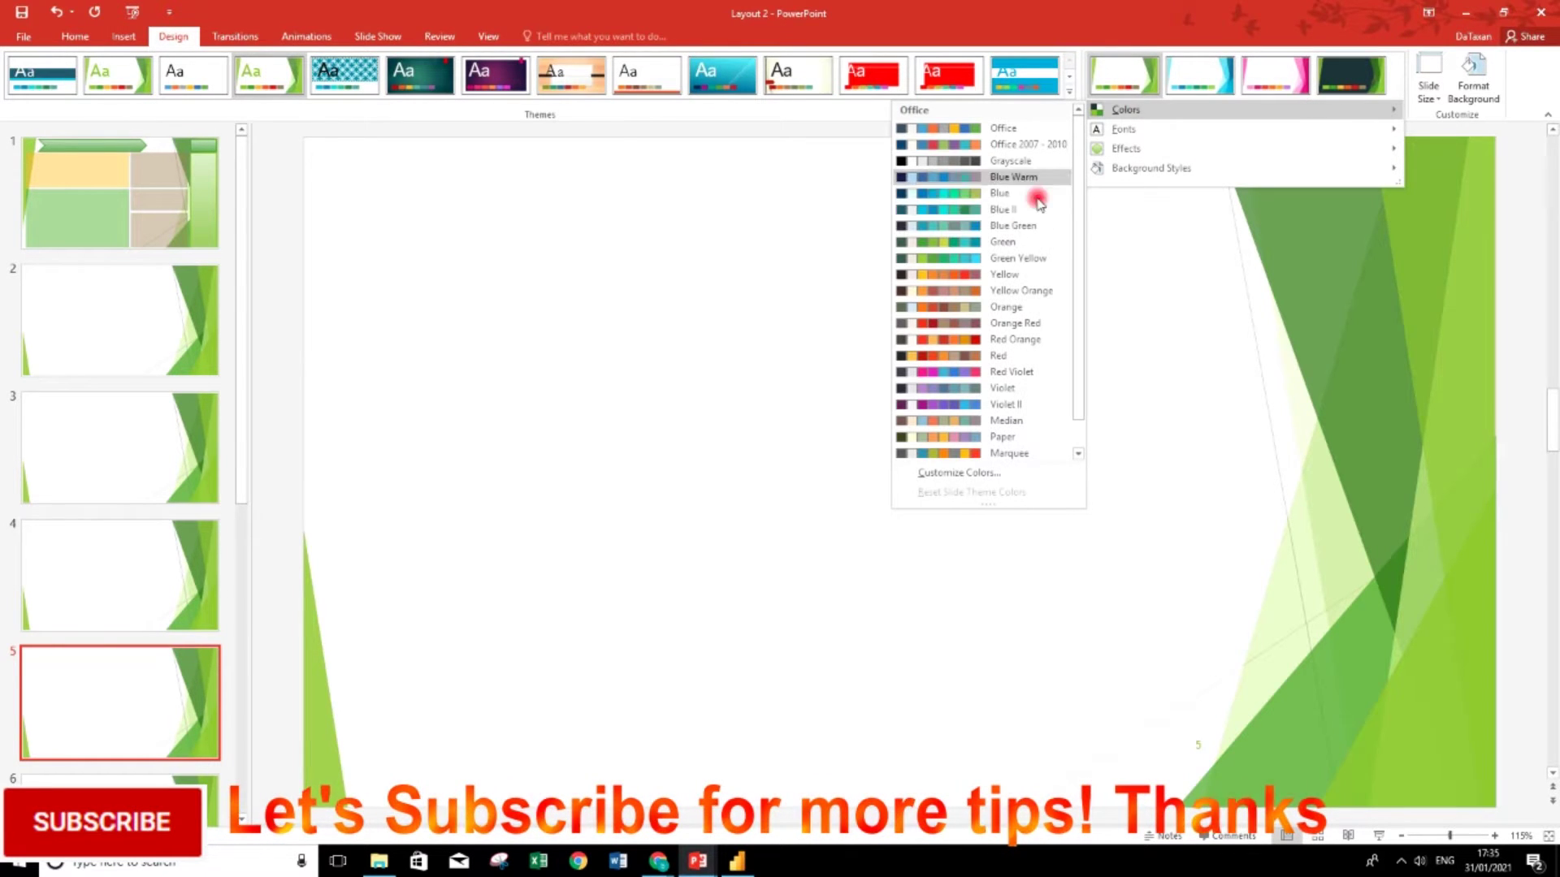
mouse_move(1124, 110)
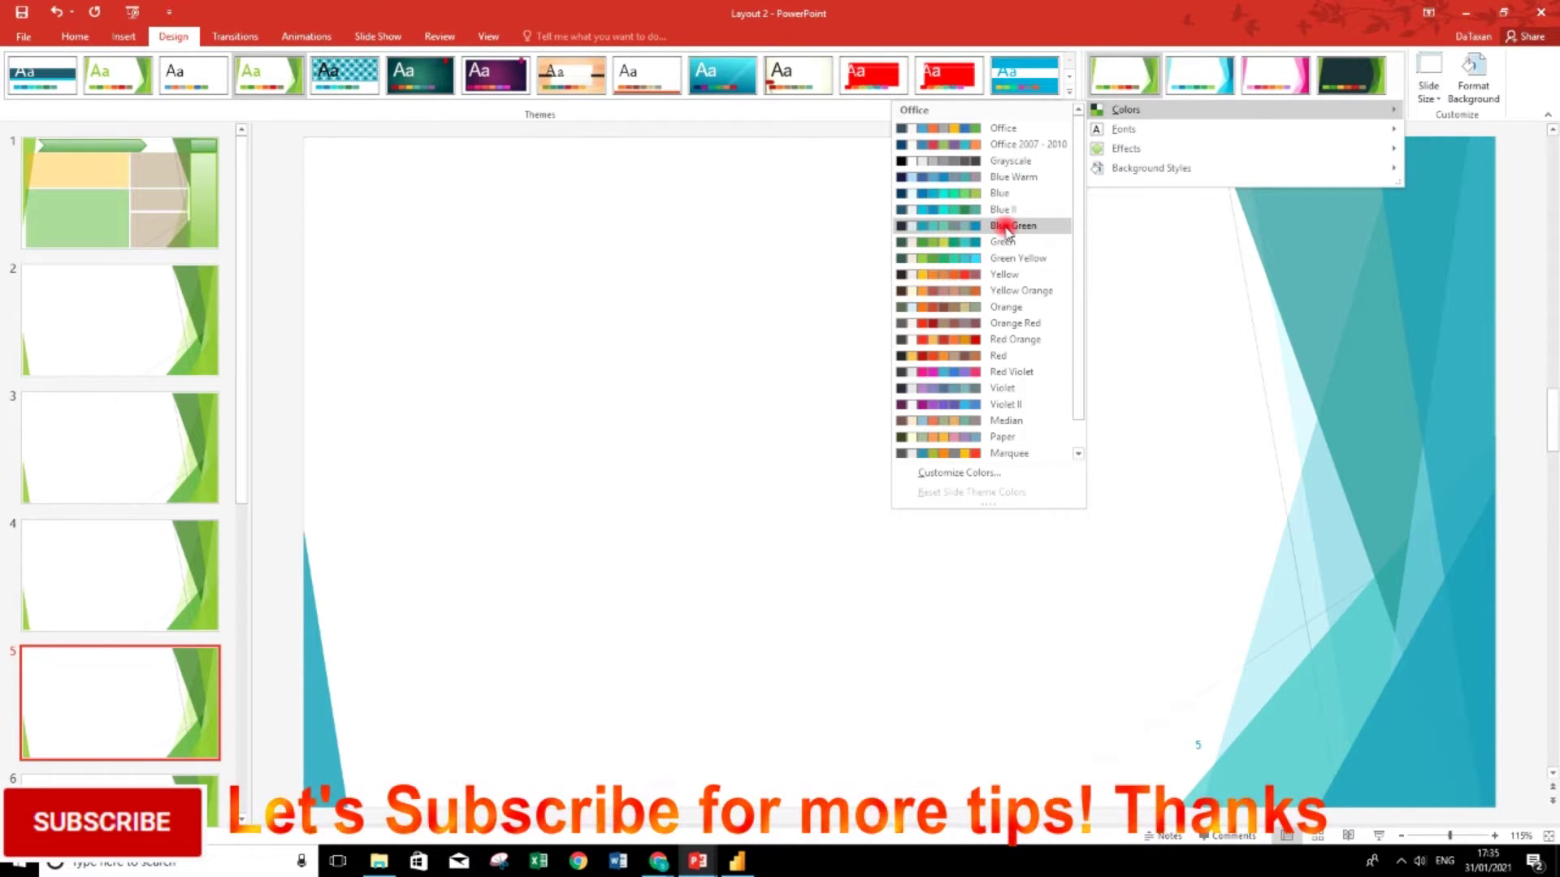
left_click(1005, 229)
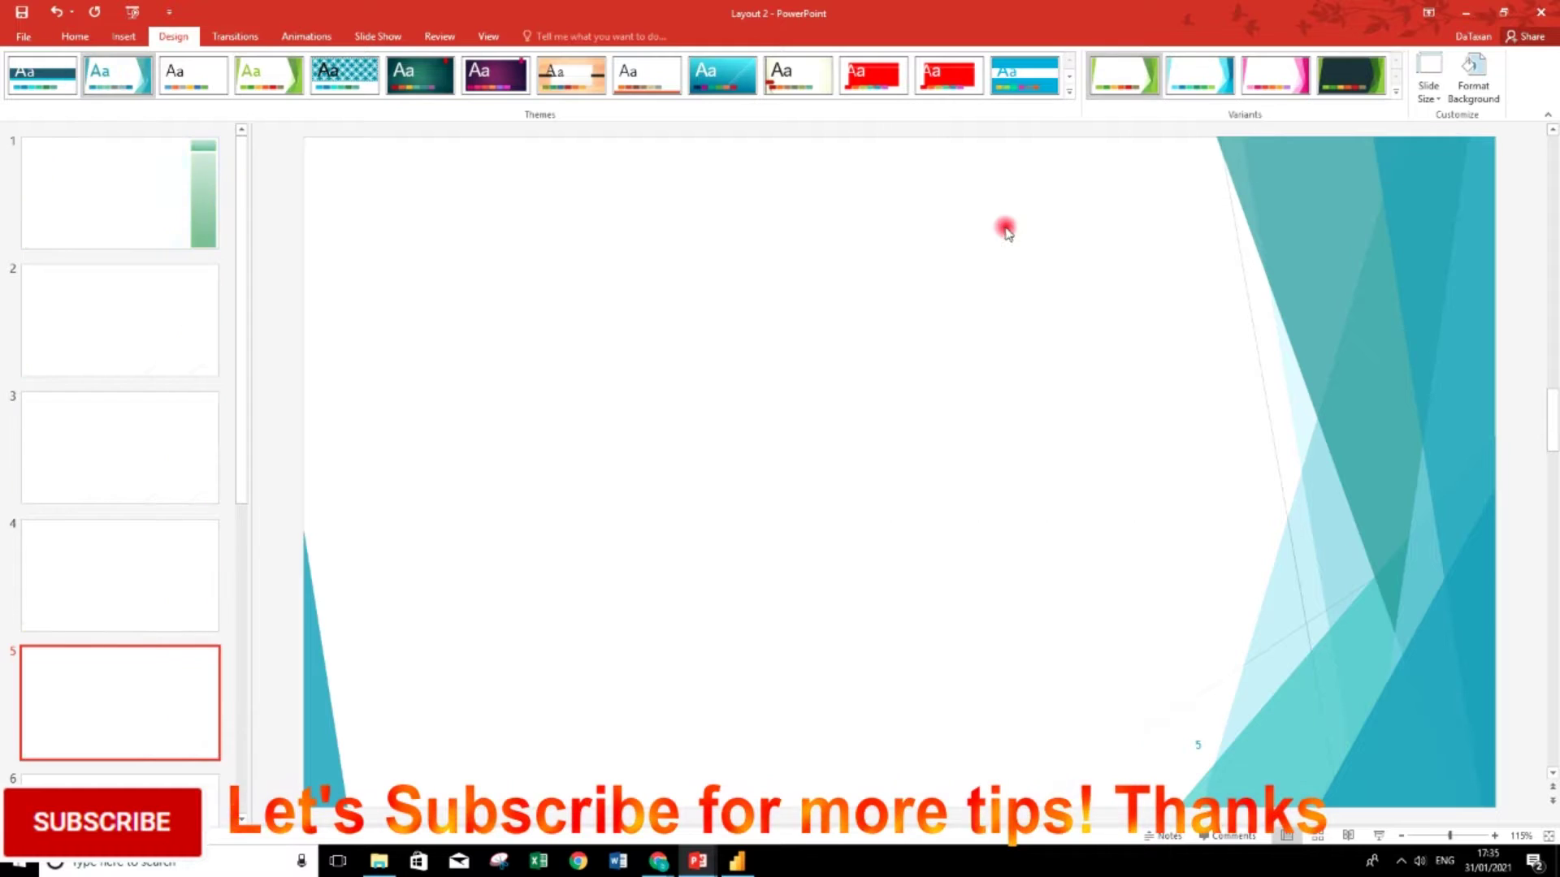
left_click(1396, 95)
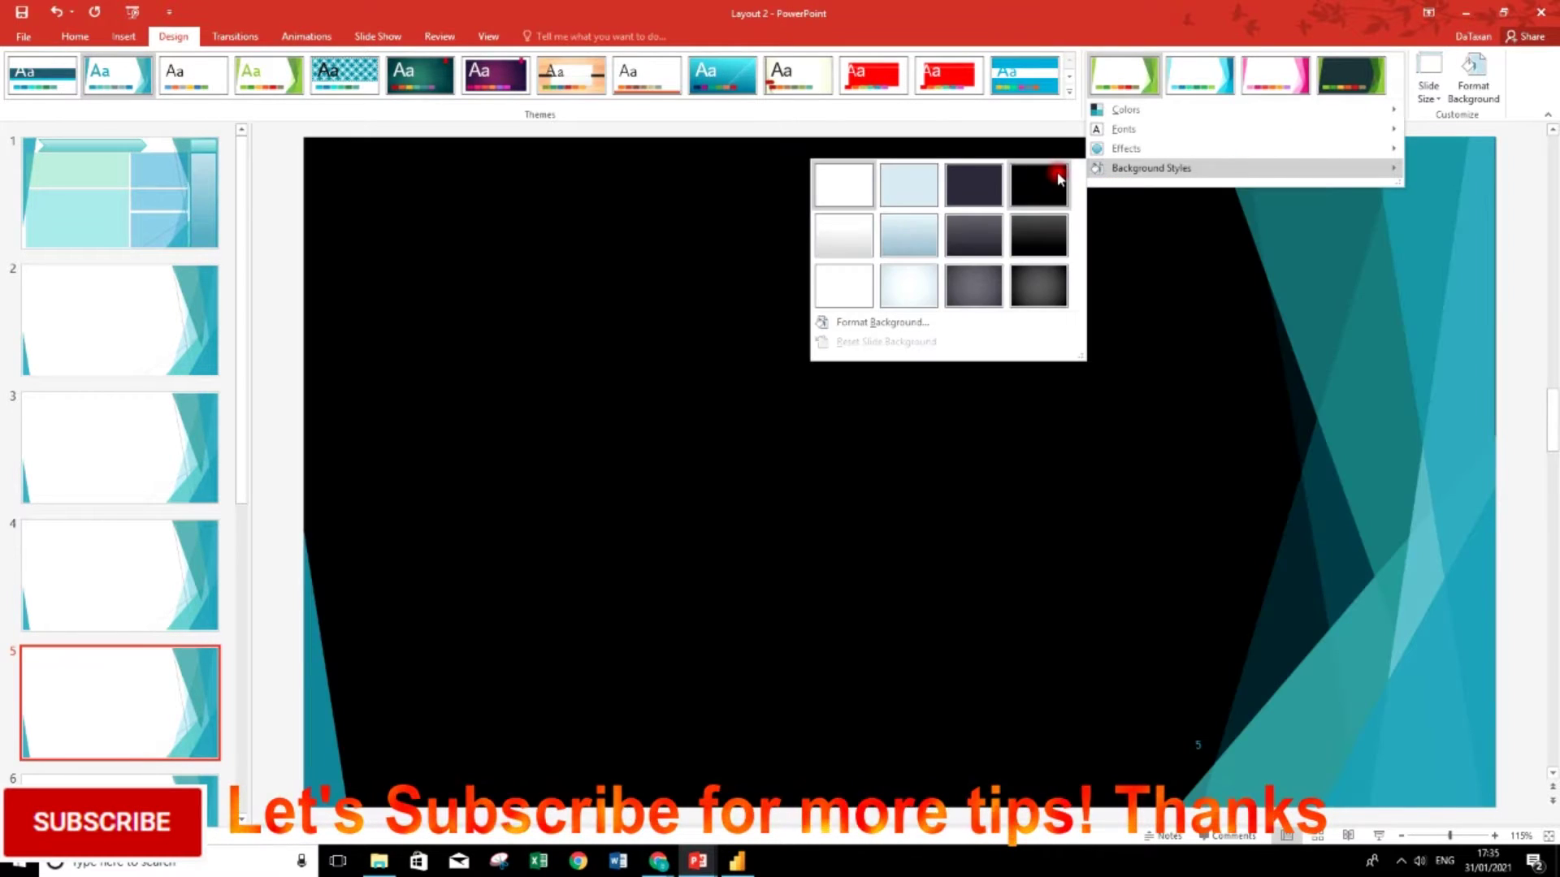
mouse_move(1151, 168)
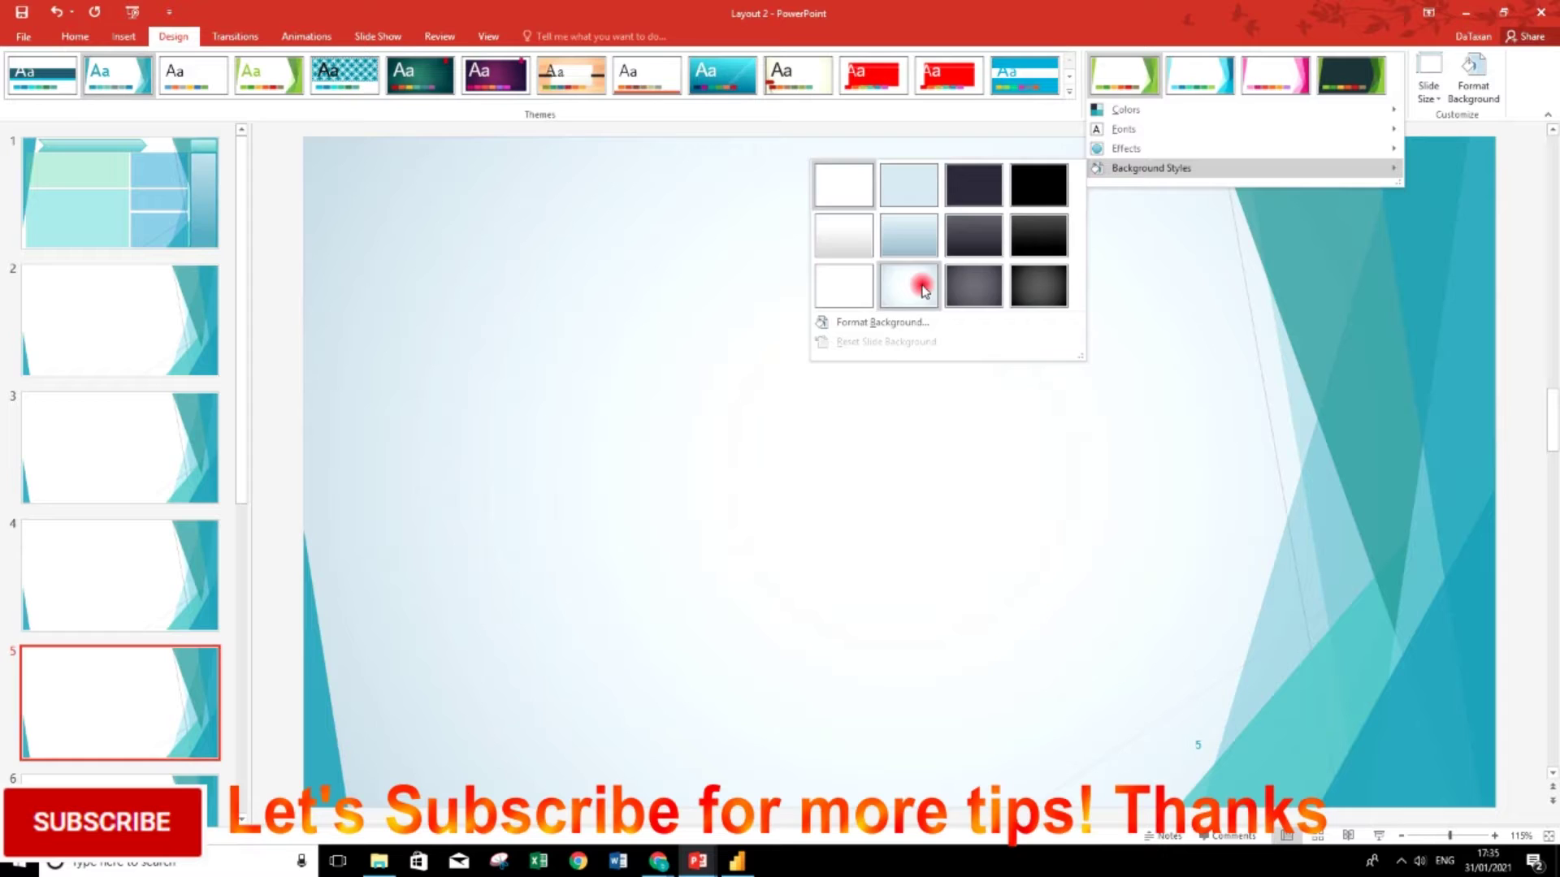
left_click(923, 284)
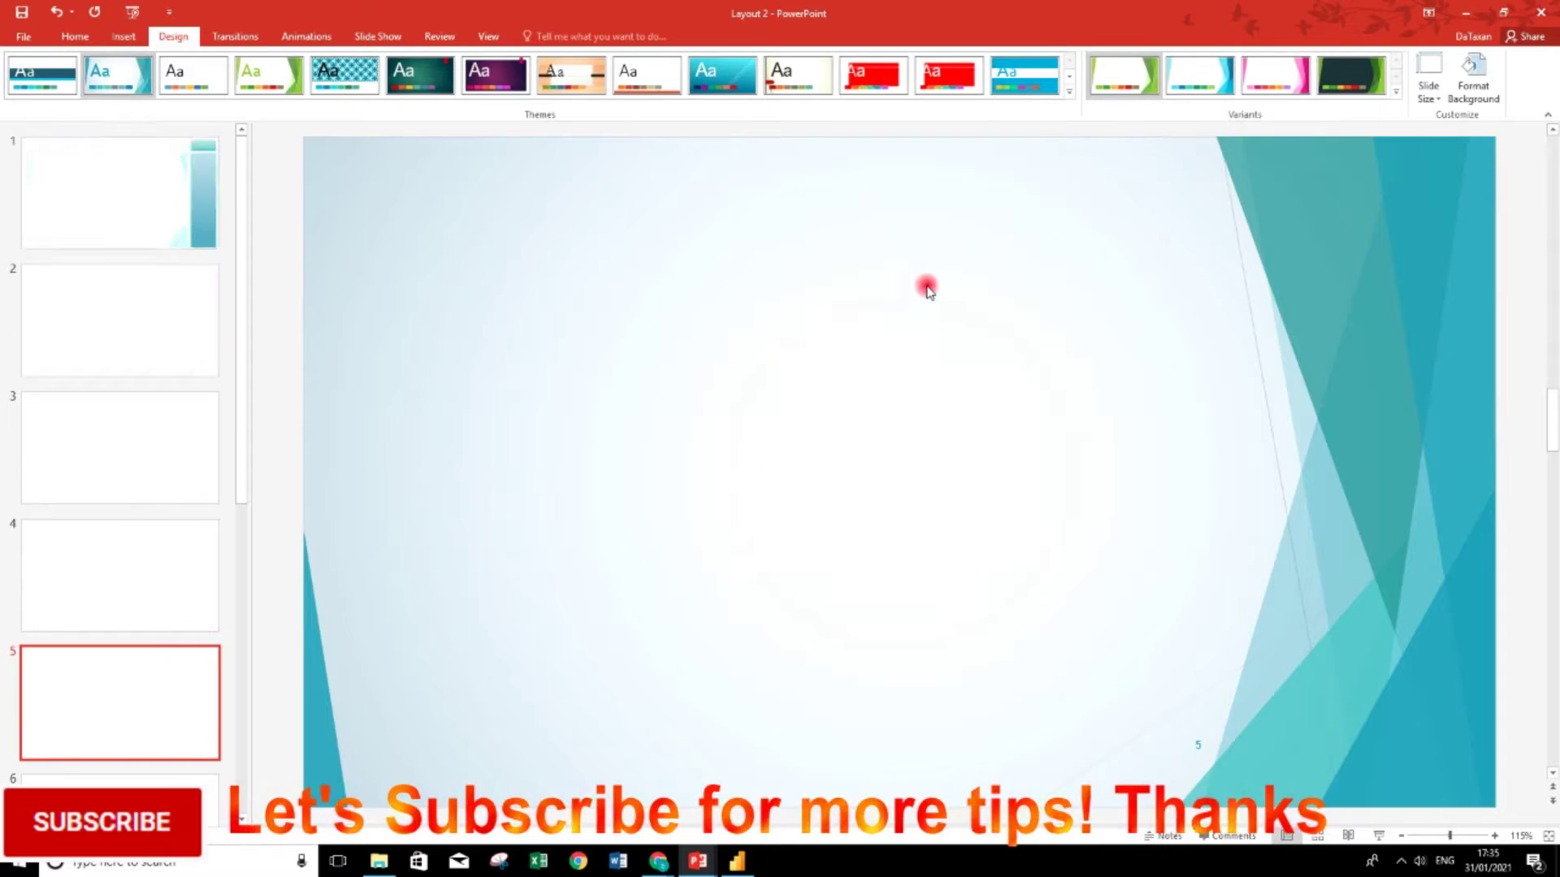
Save the slide as a PNG image named Layout 20 in the Power BI folder.
left_click(29, 37)
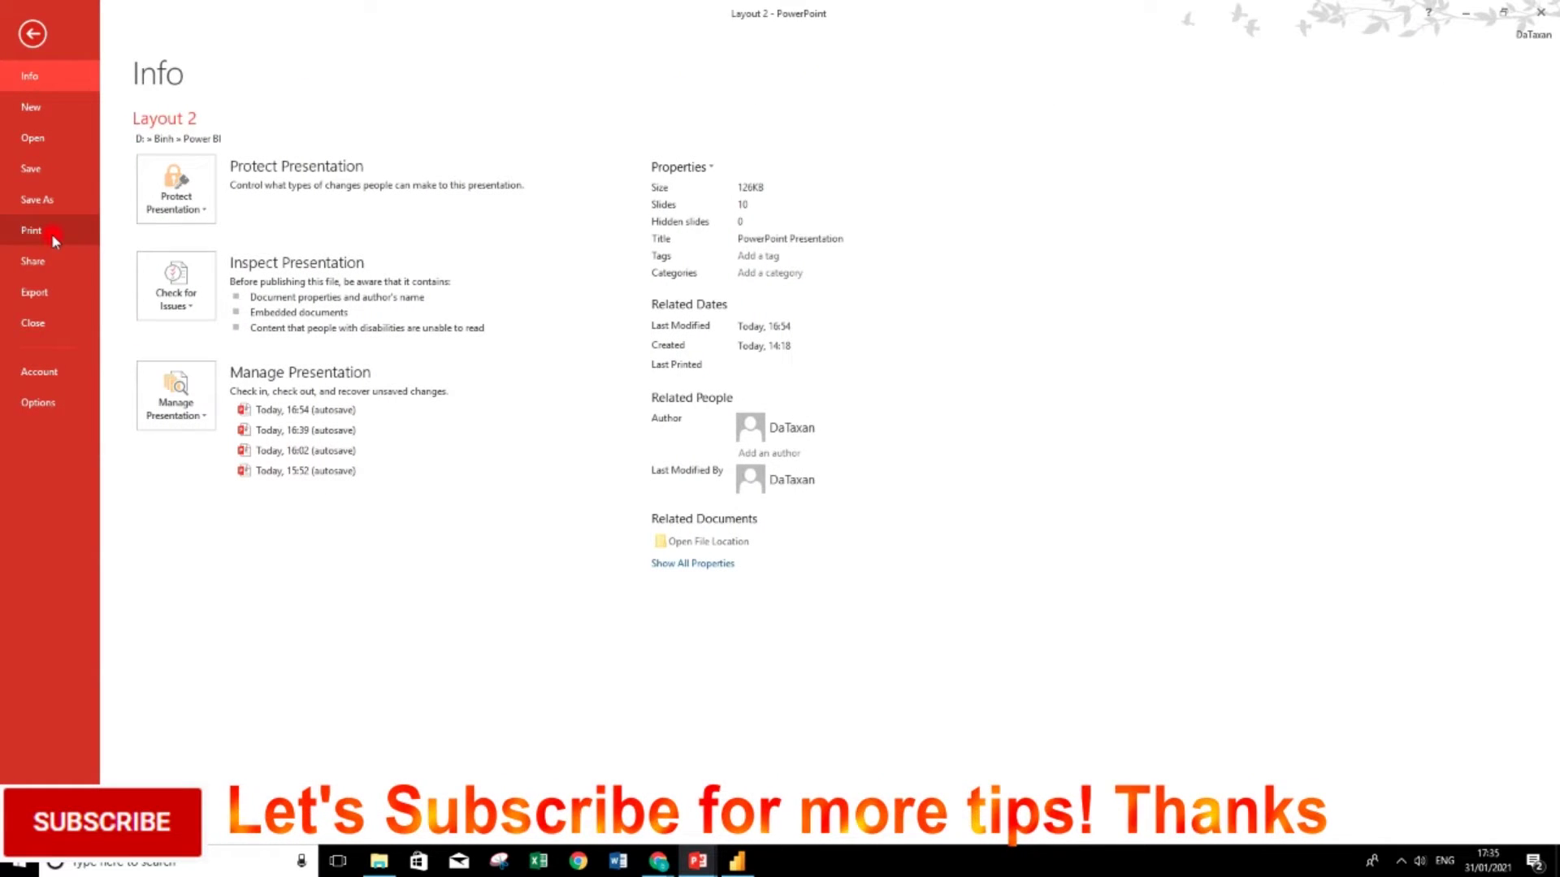
left_click(69, 200)
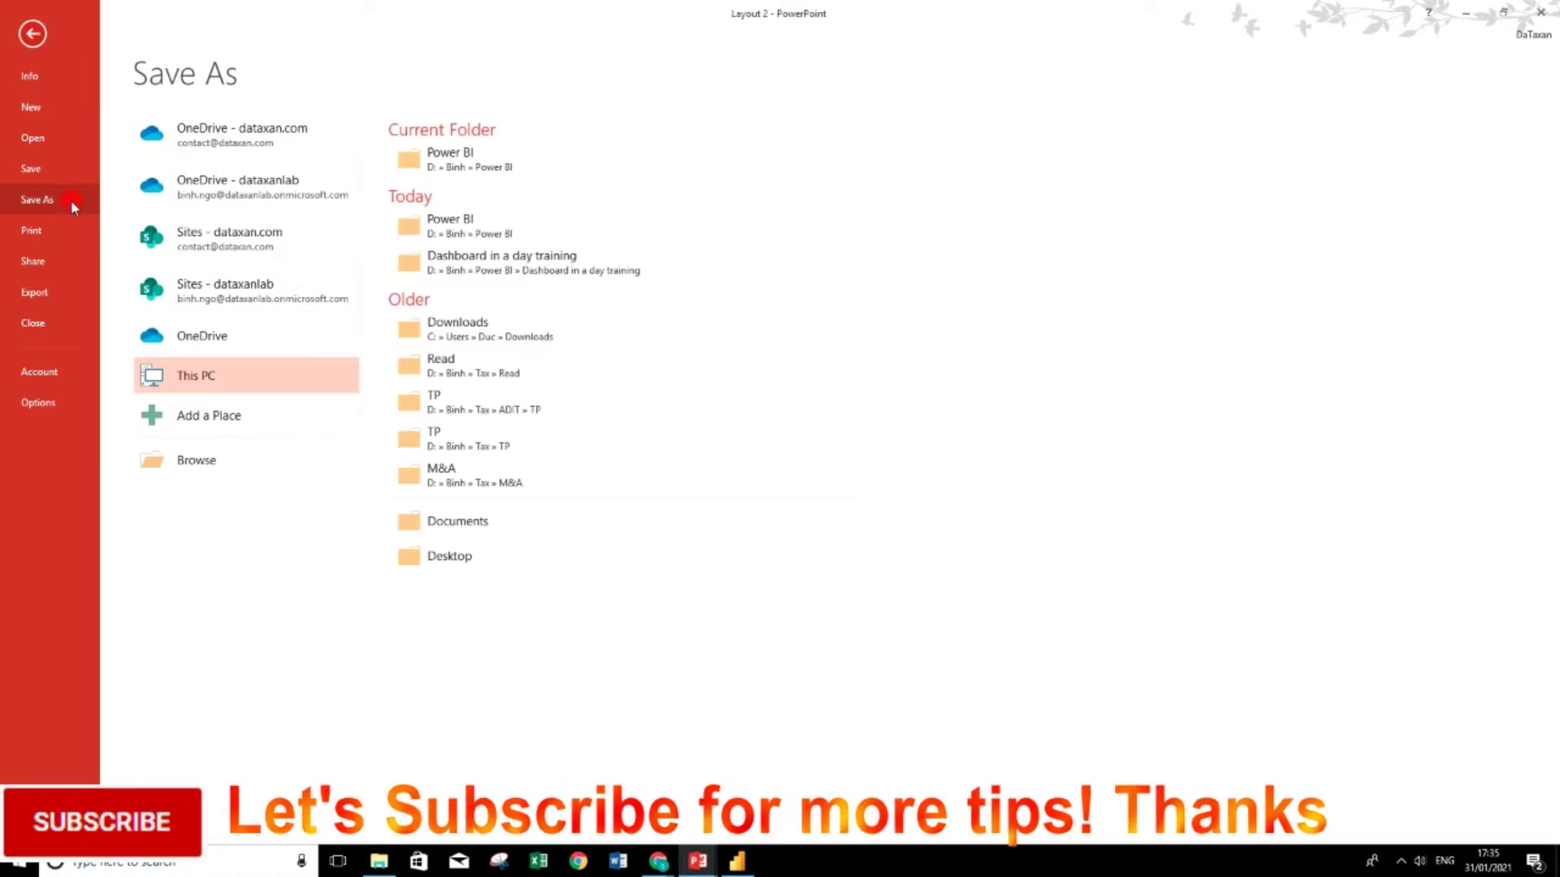
mouse_move(622, 159)
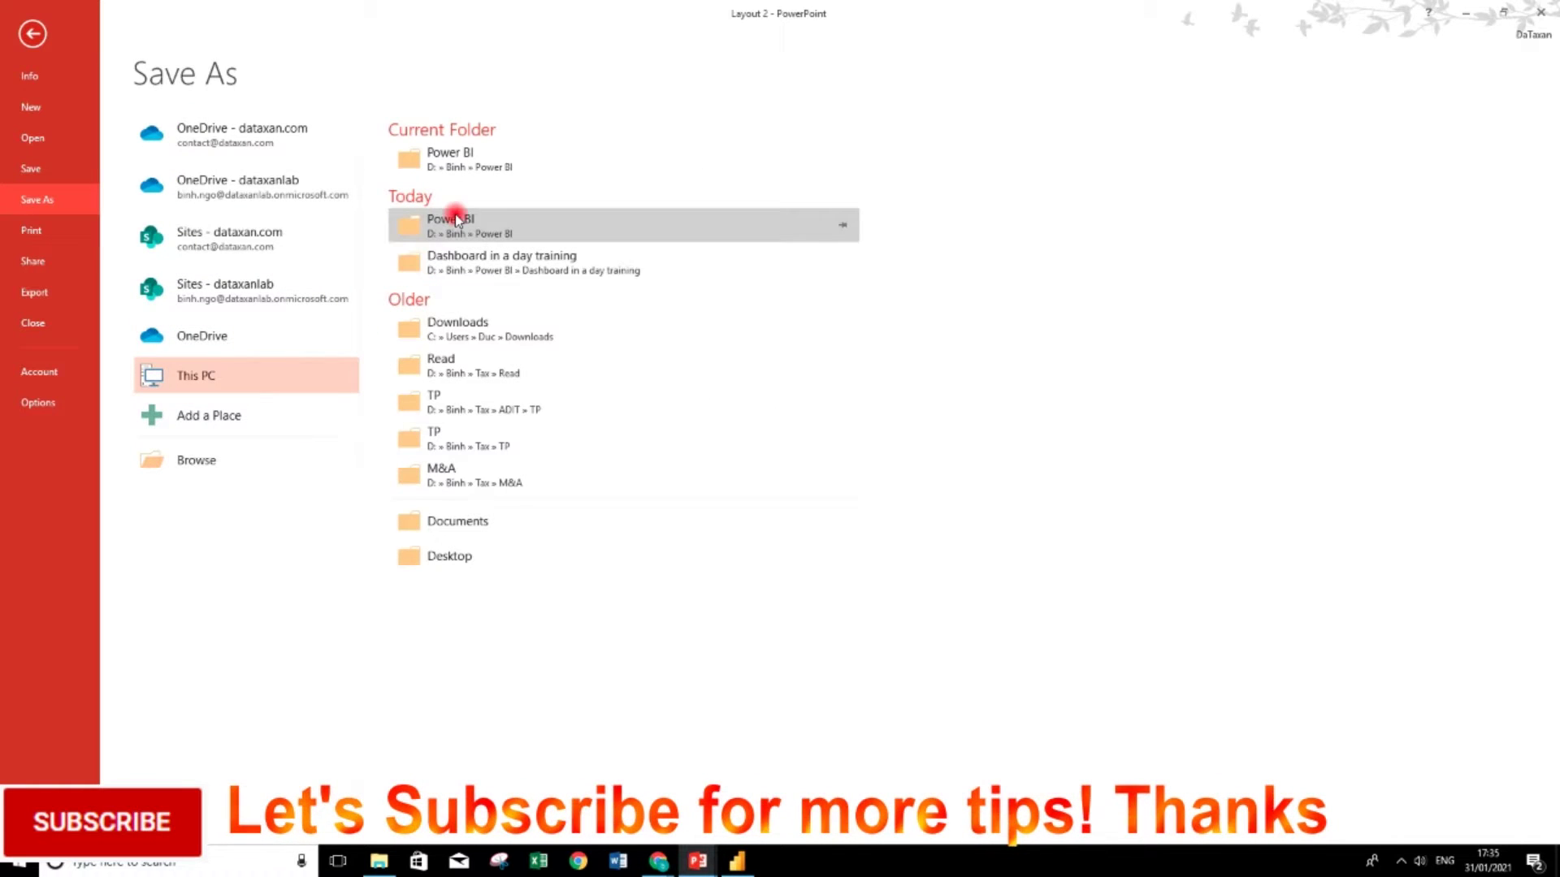
left_click(475, 154)
left_click(247, 347)
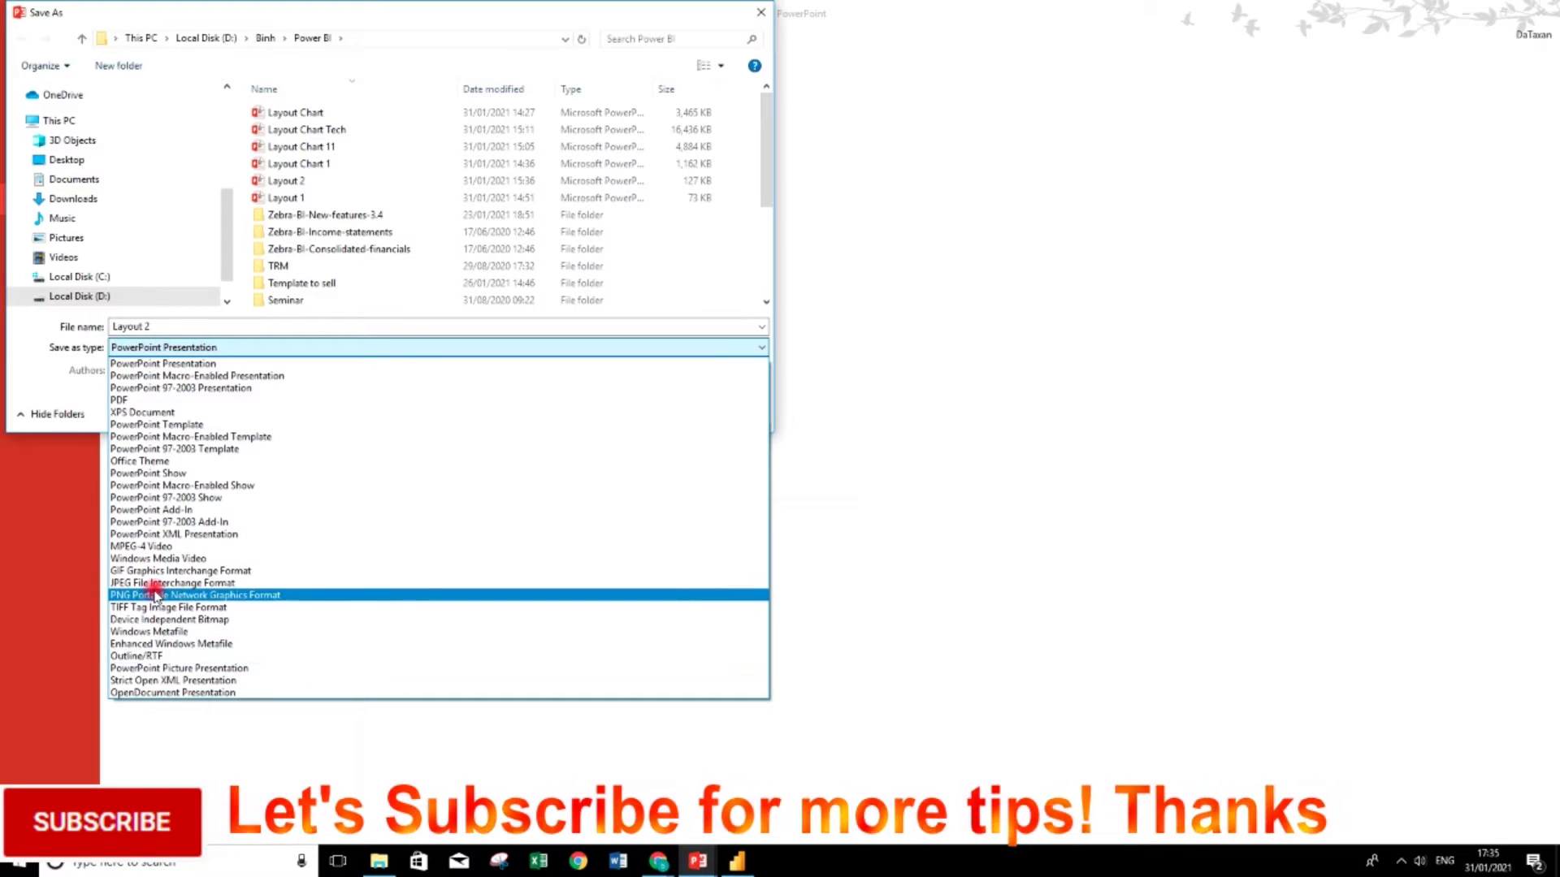
left_click(149, 595)
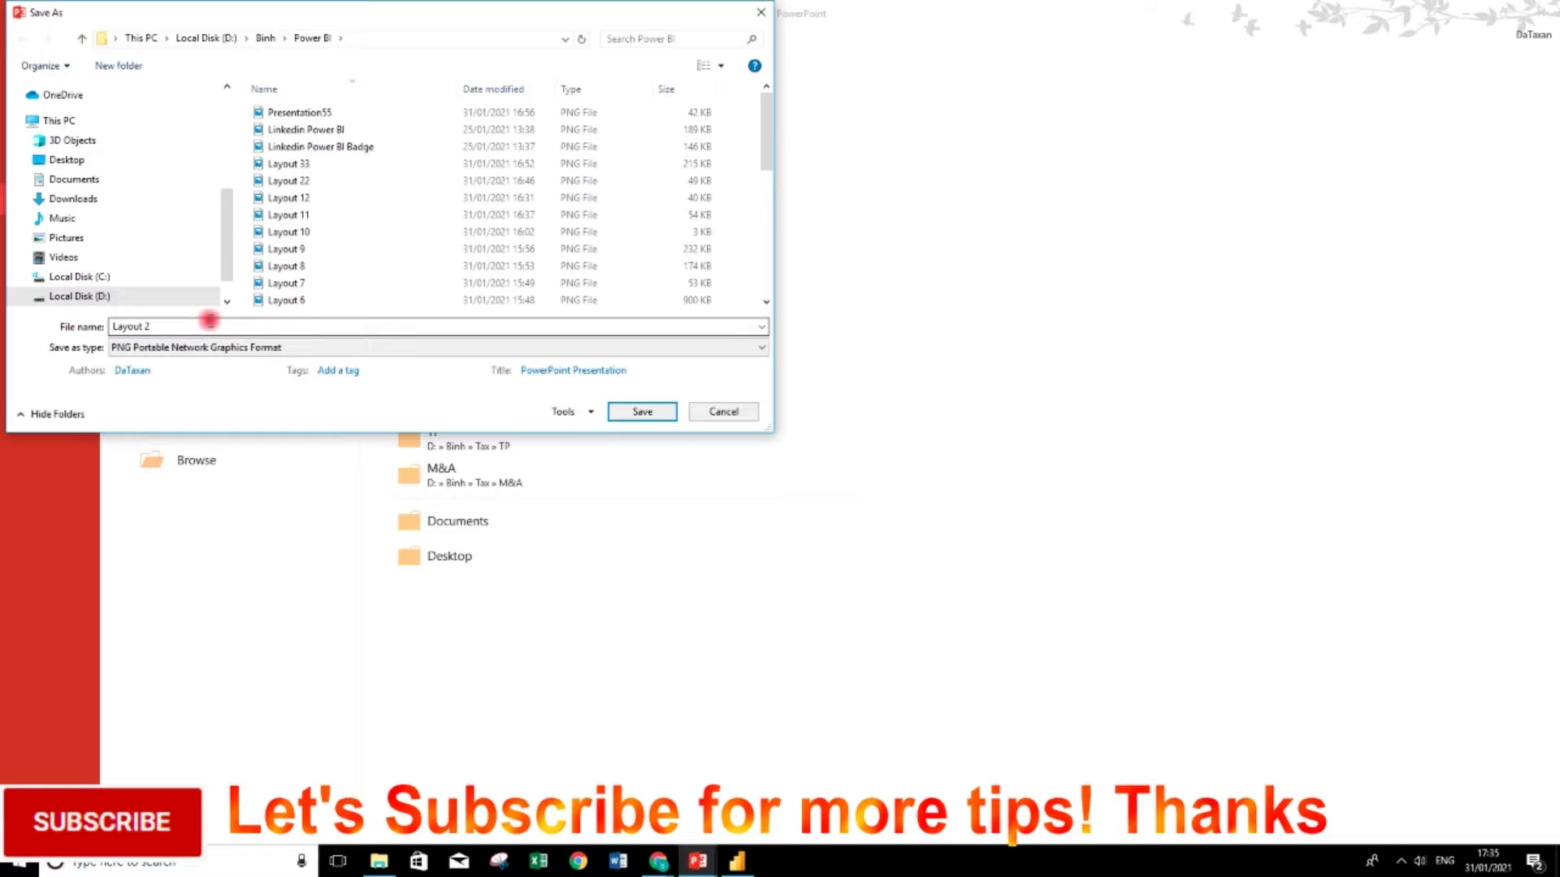
left_click(192, 329)
type("0")
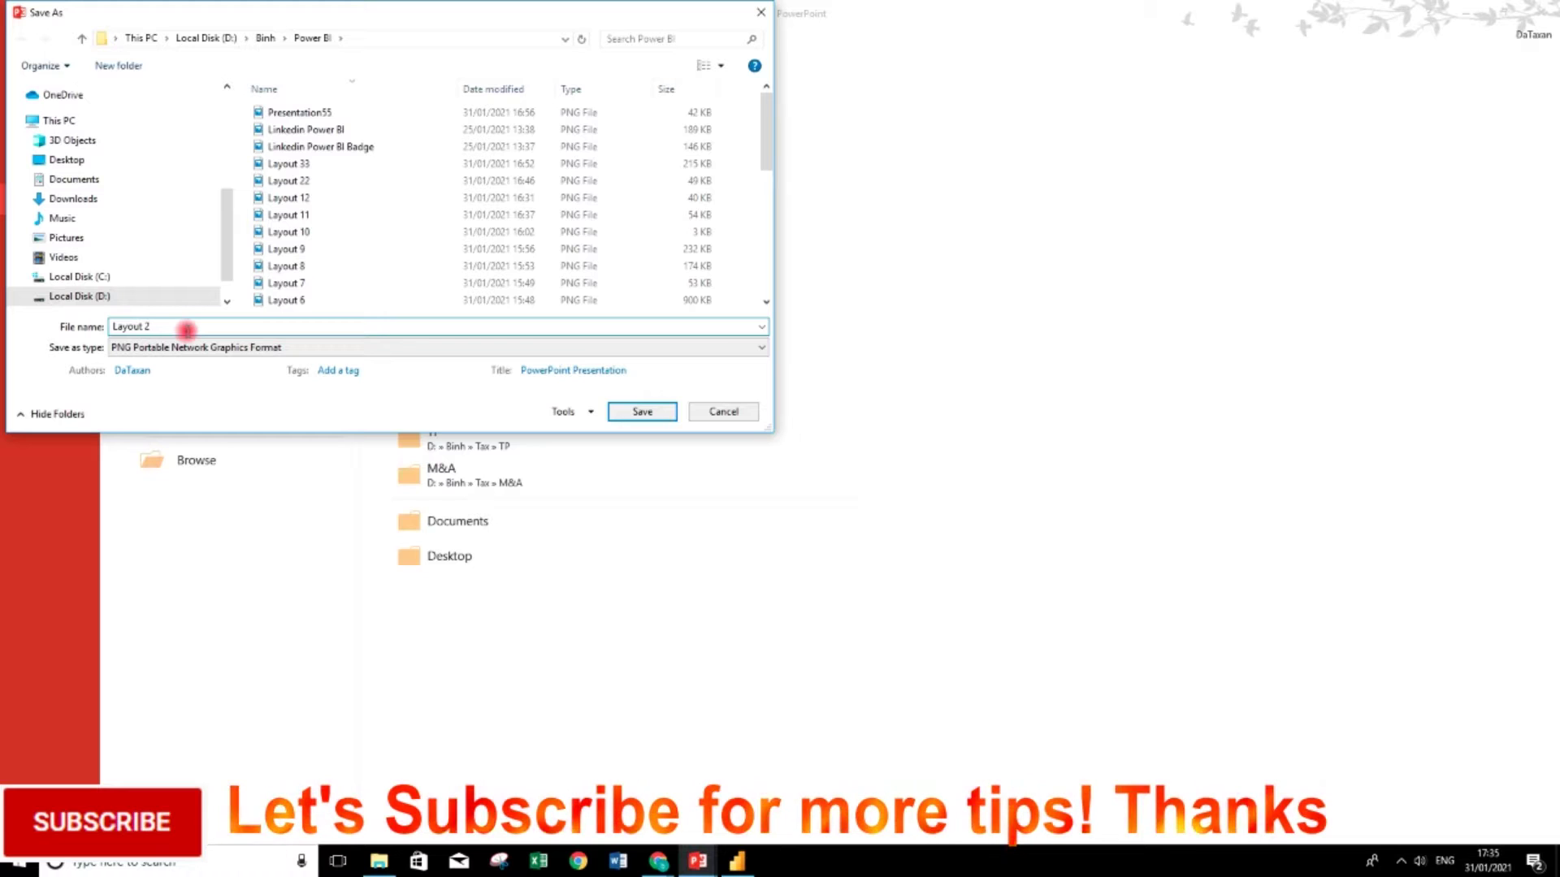
left_click(643, 413)
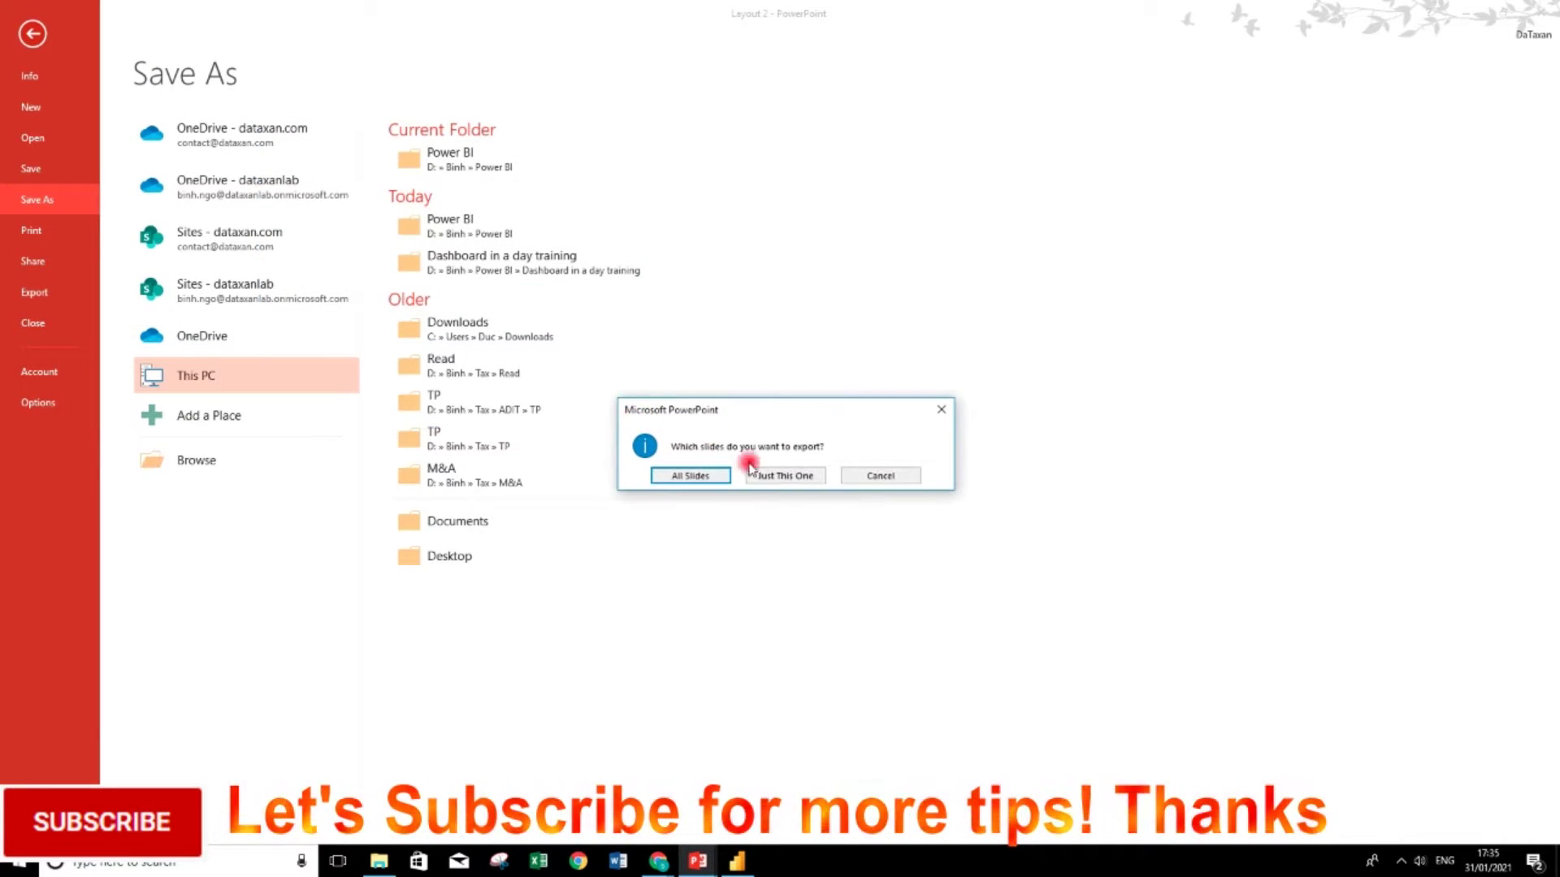
Export only the current slide, then duplicate the Power BI report page.
left_click(772, 481)
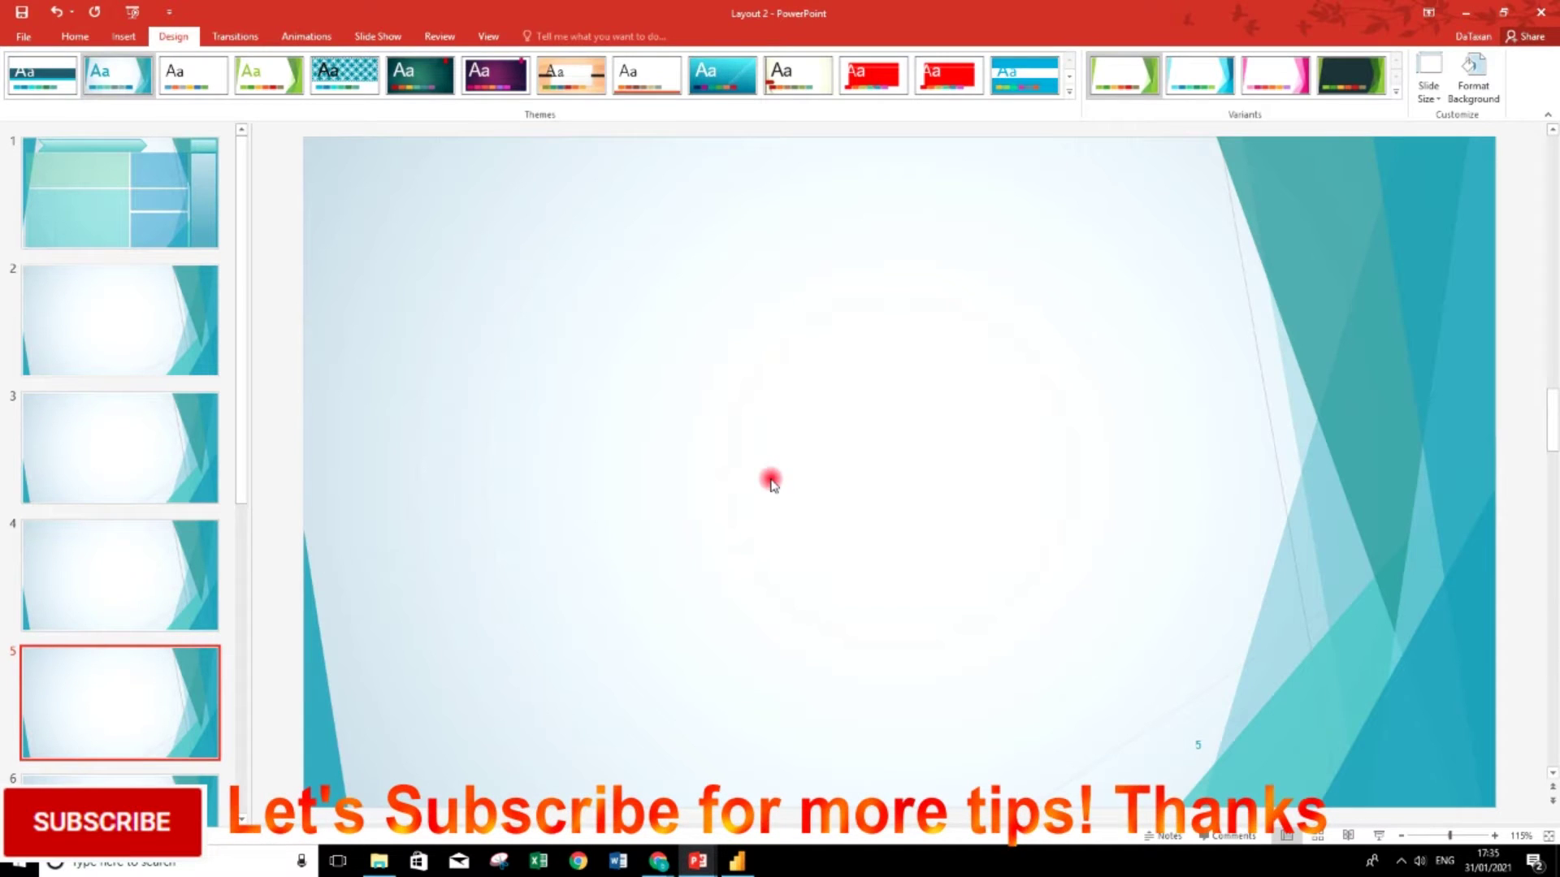
left_click(737, 861)
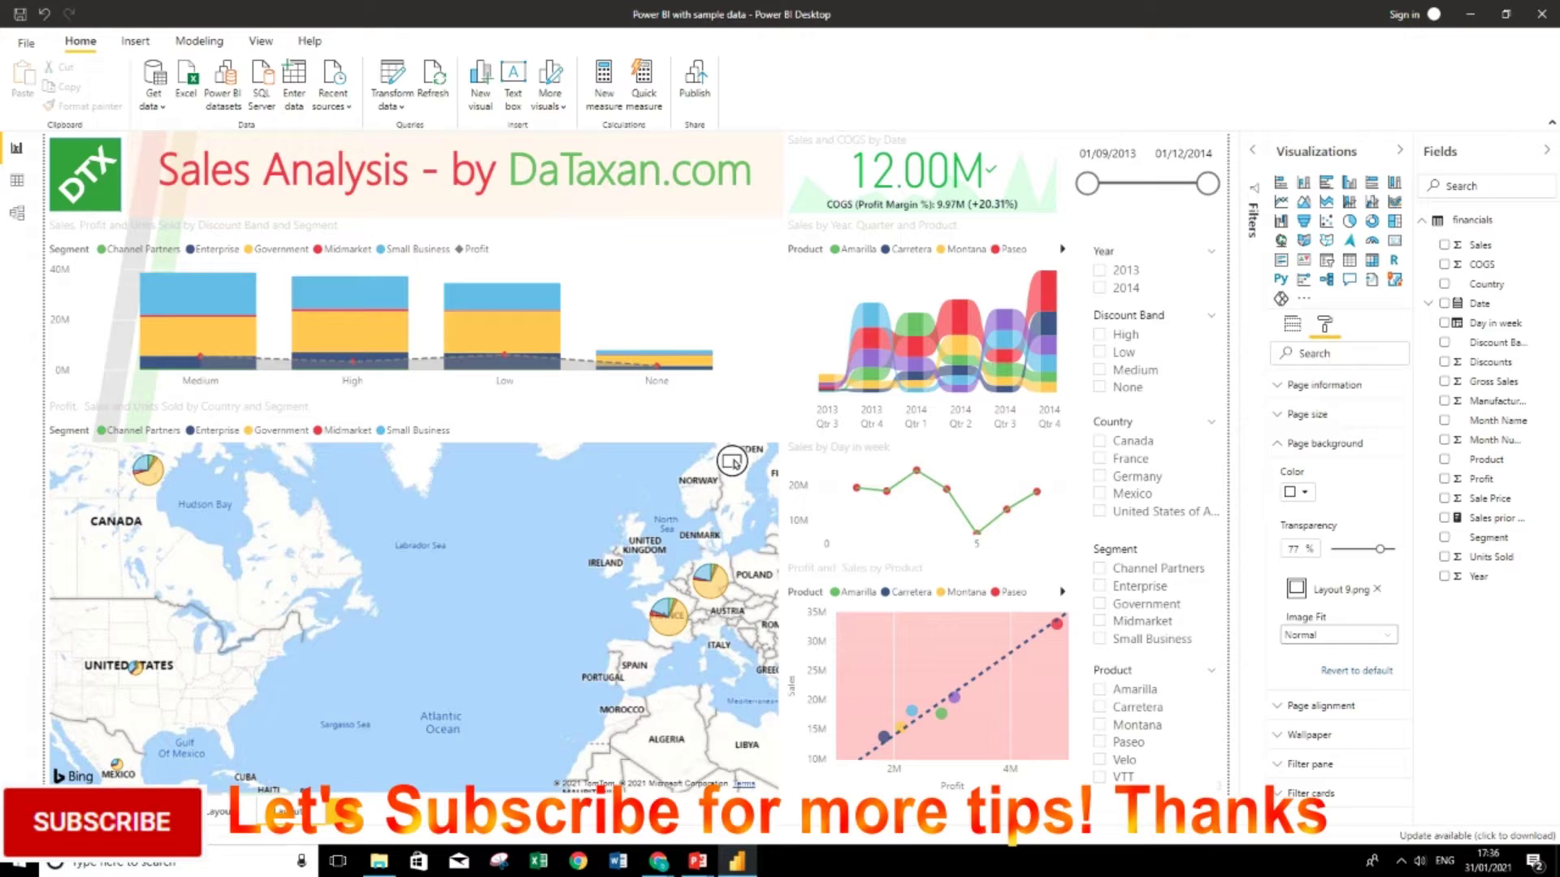
right_click(94, 810)
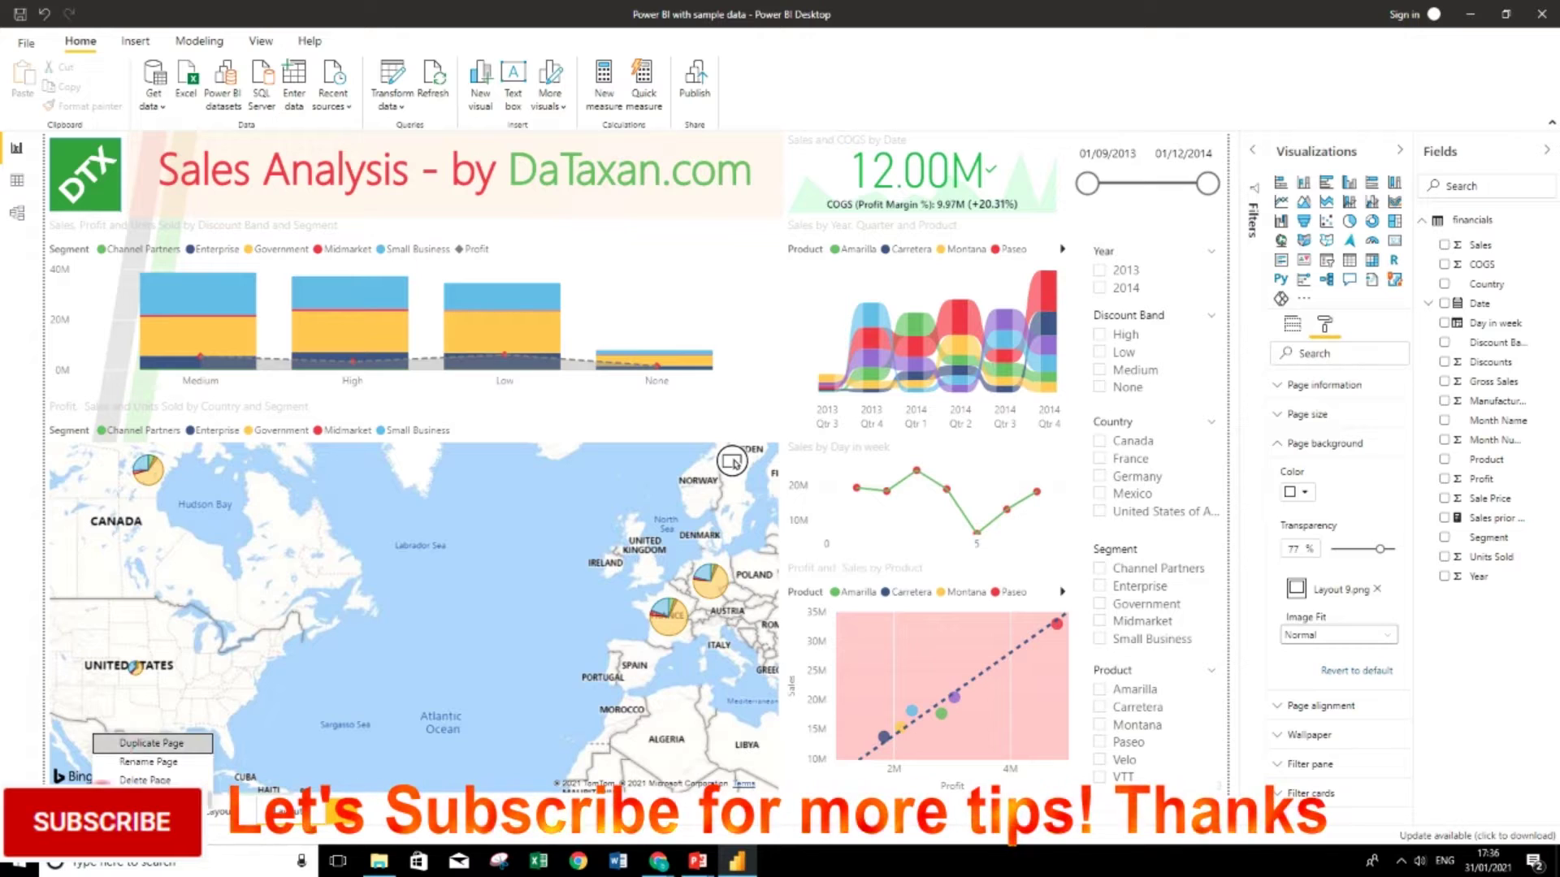
left_click(138, 743)
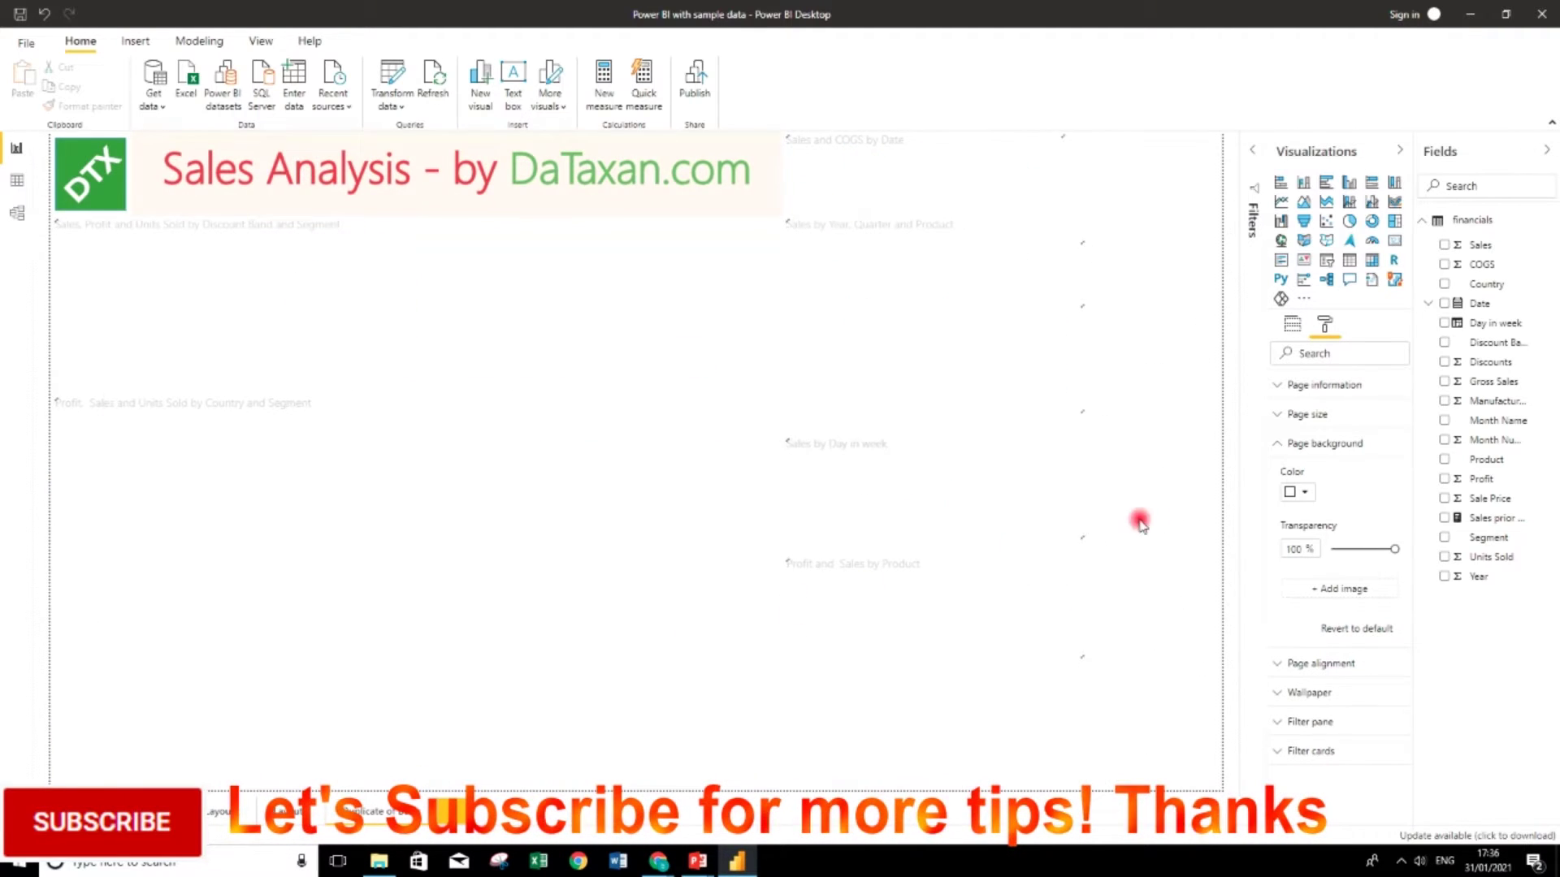
Set Layout 20.png as the page background and make it slightly less transparent.
left_click(1341, 589)
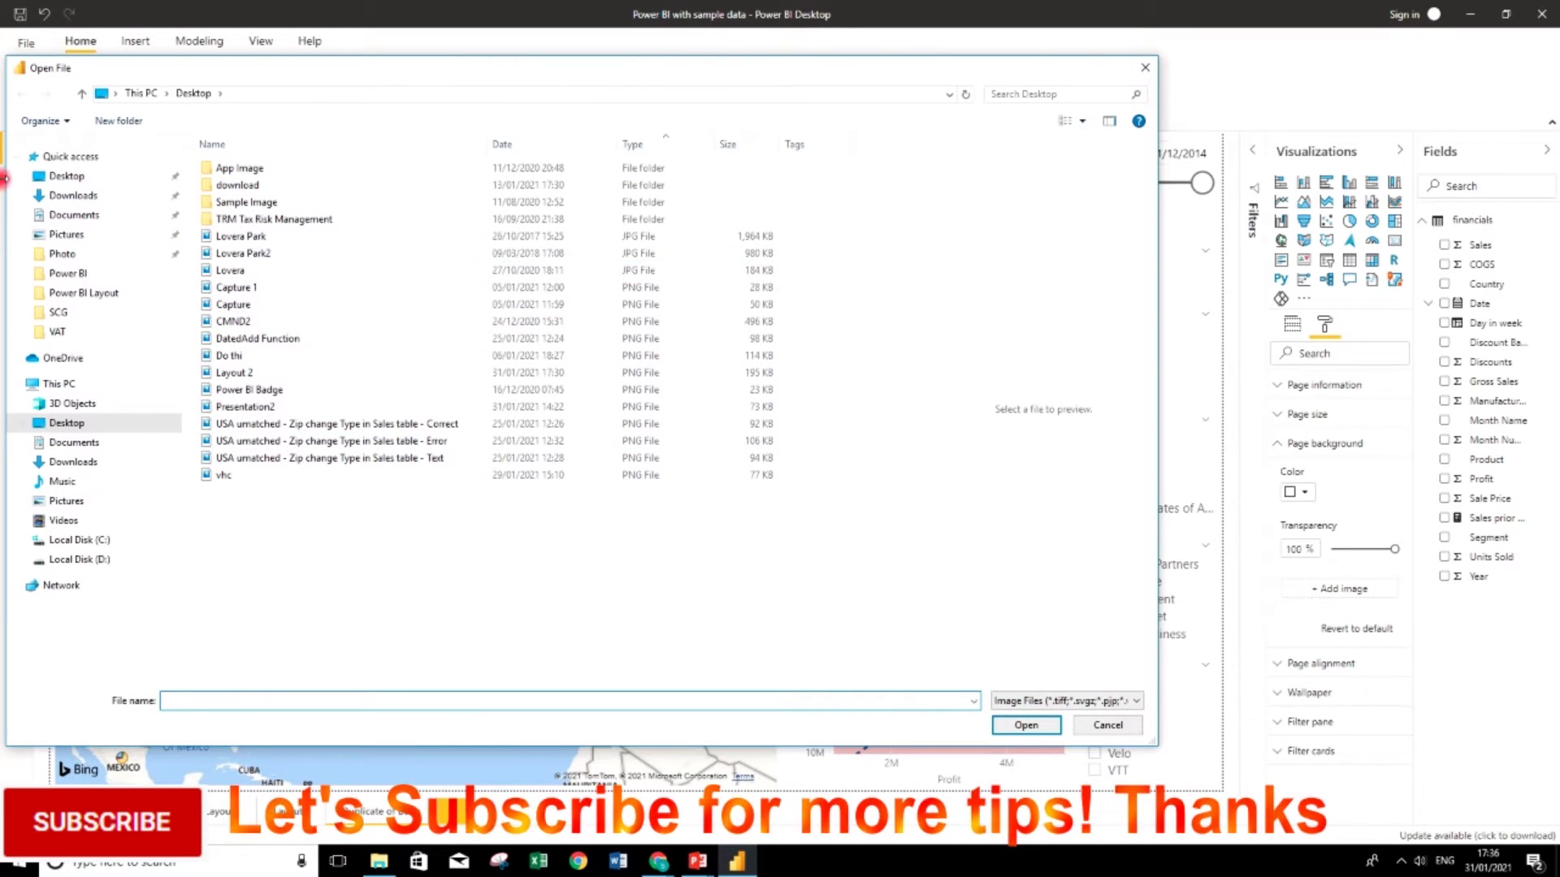
left_click(77, 273)
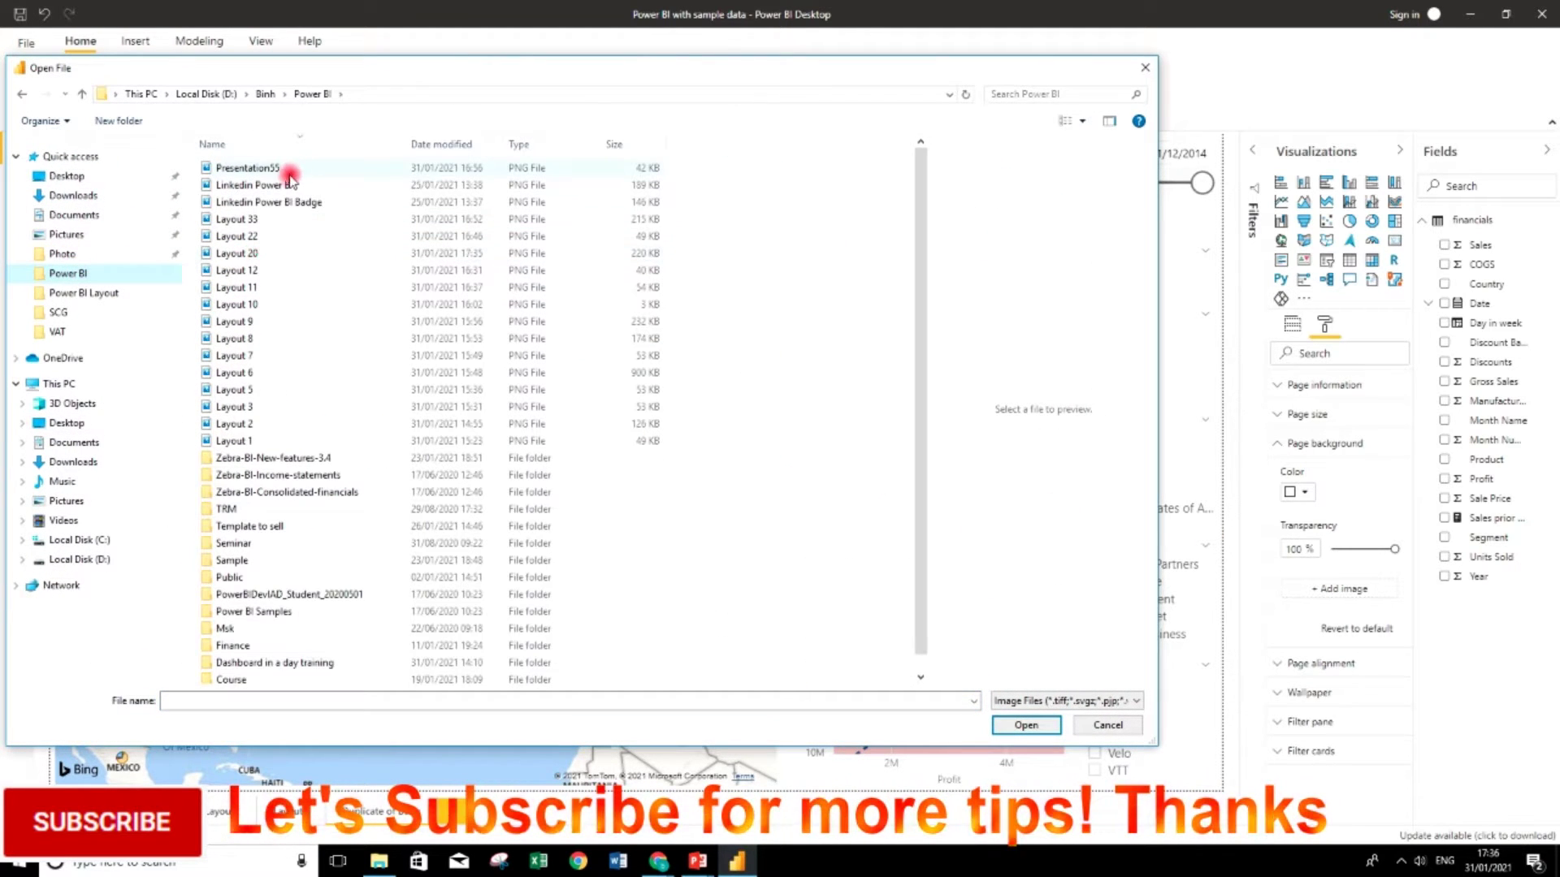
left_click(265, 253)
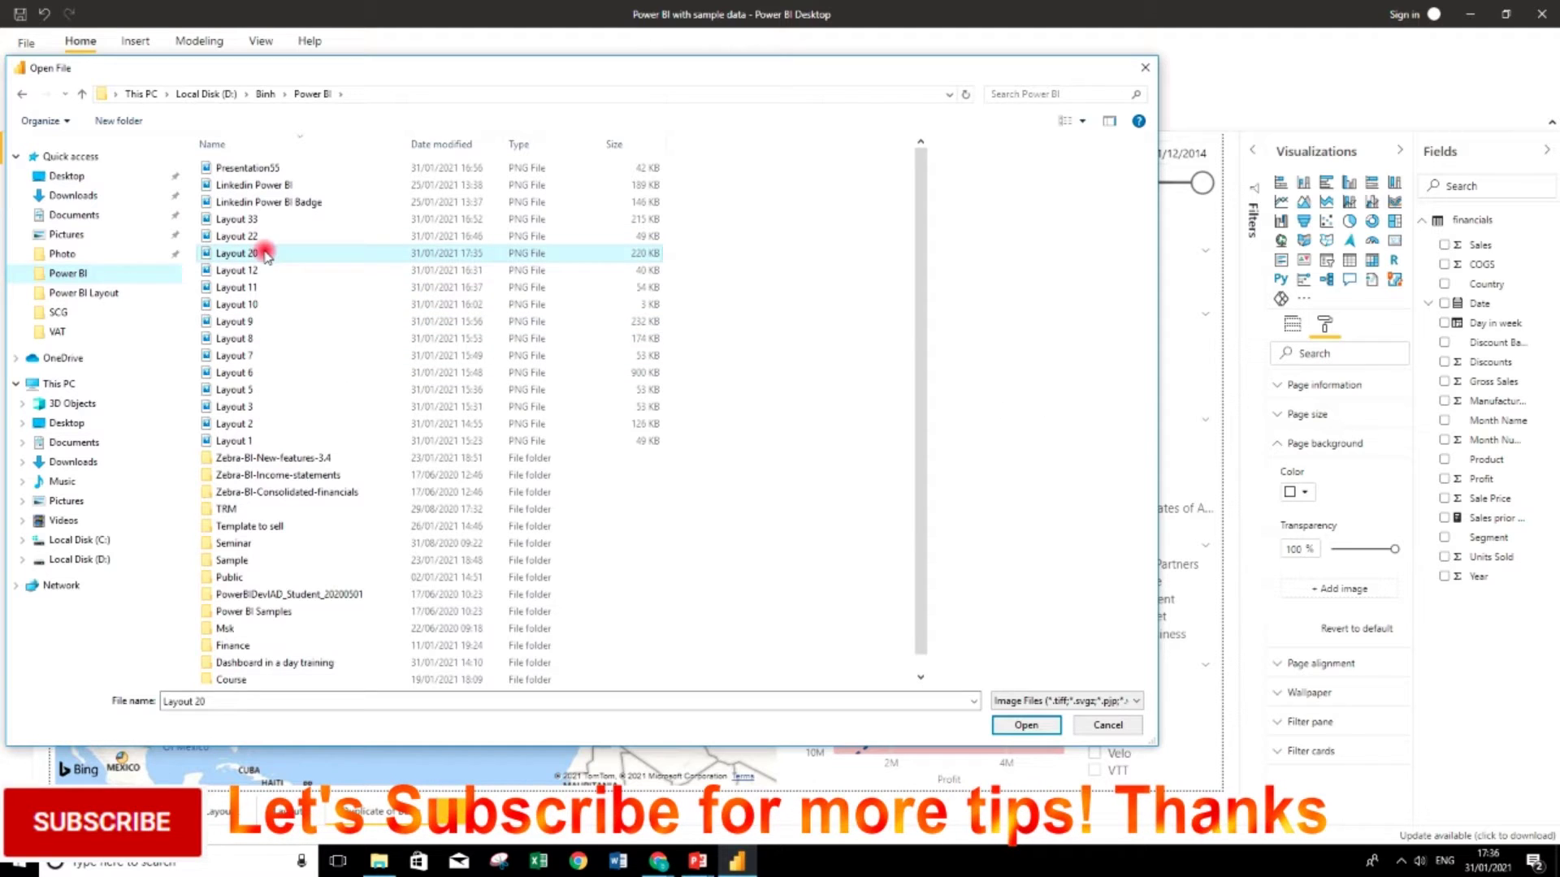
left_click(1026, 724)
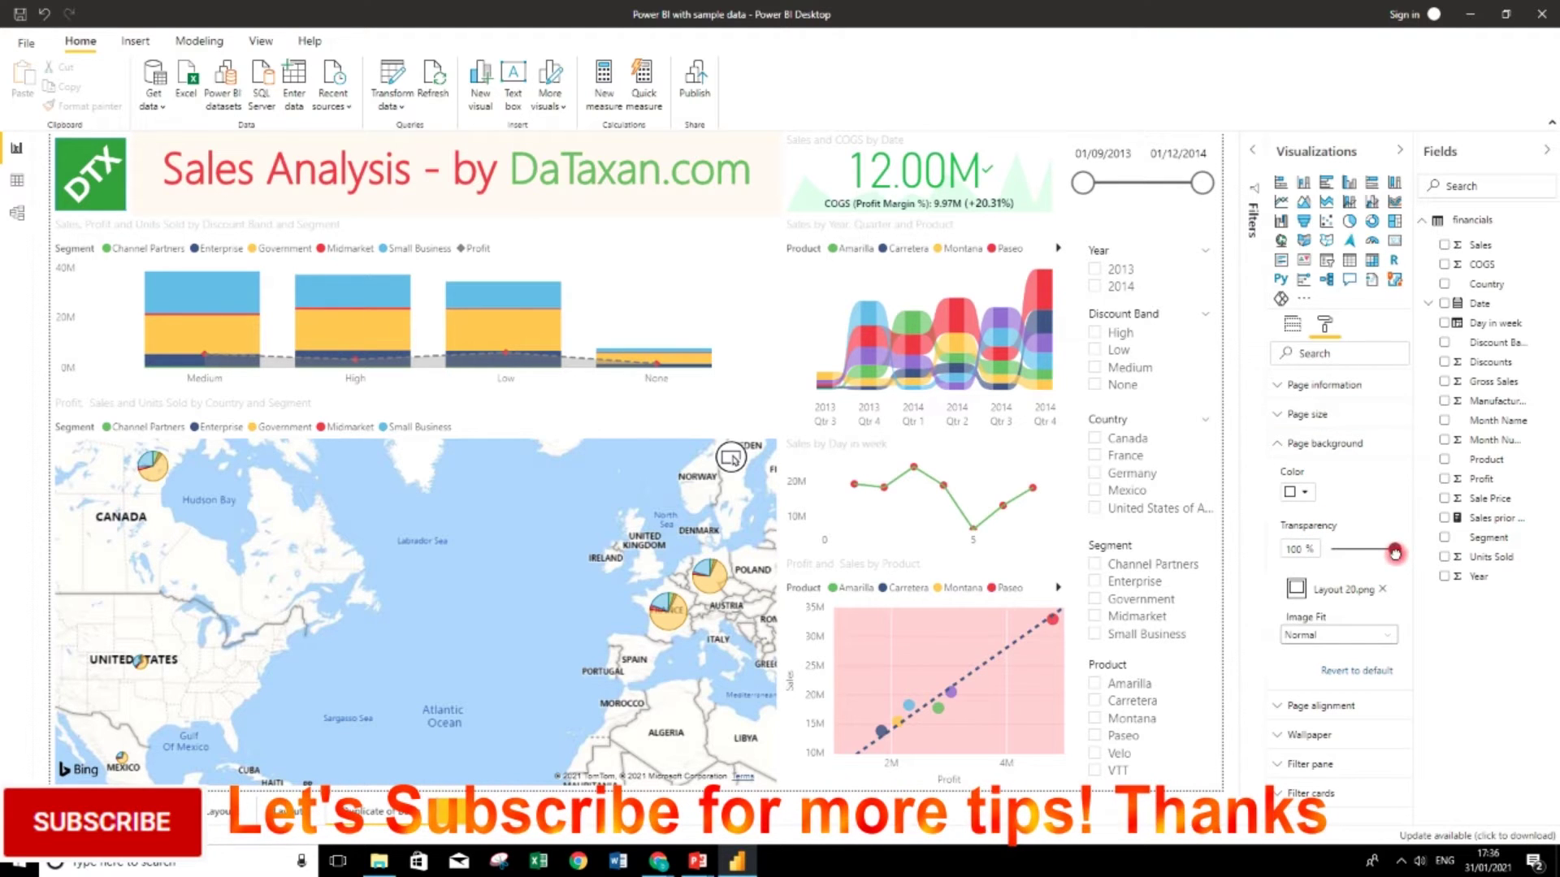
left_click_drag(1387, 567, 1363, 568)
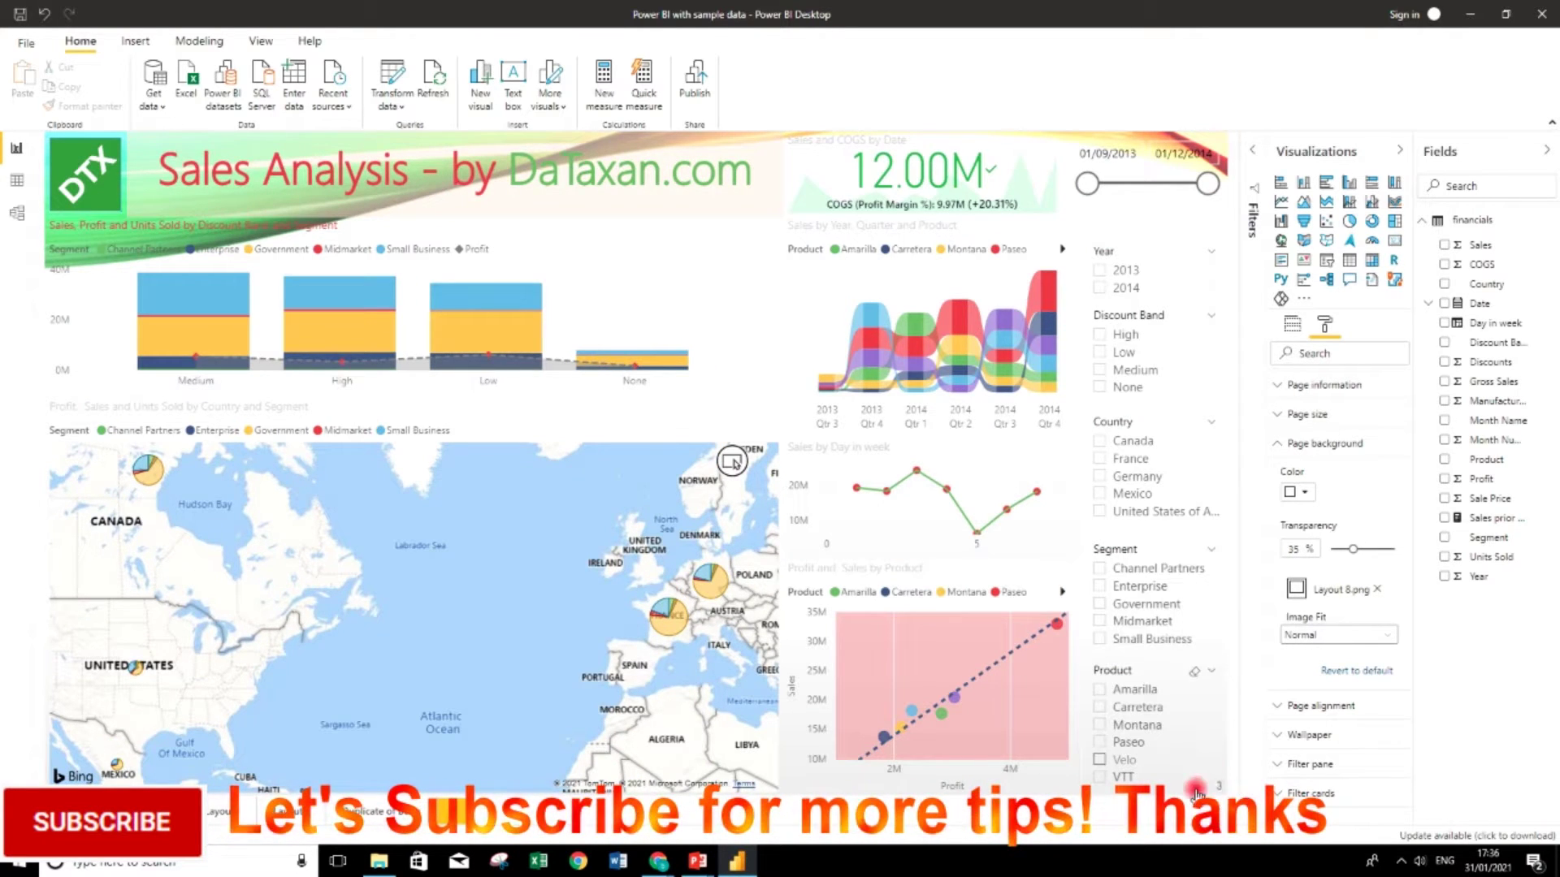
Switch to the Layout 2 presentation and go to the new-presentation template gallery.
left_click(697, 862)
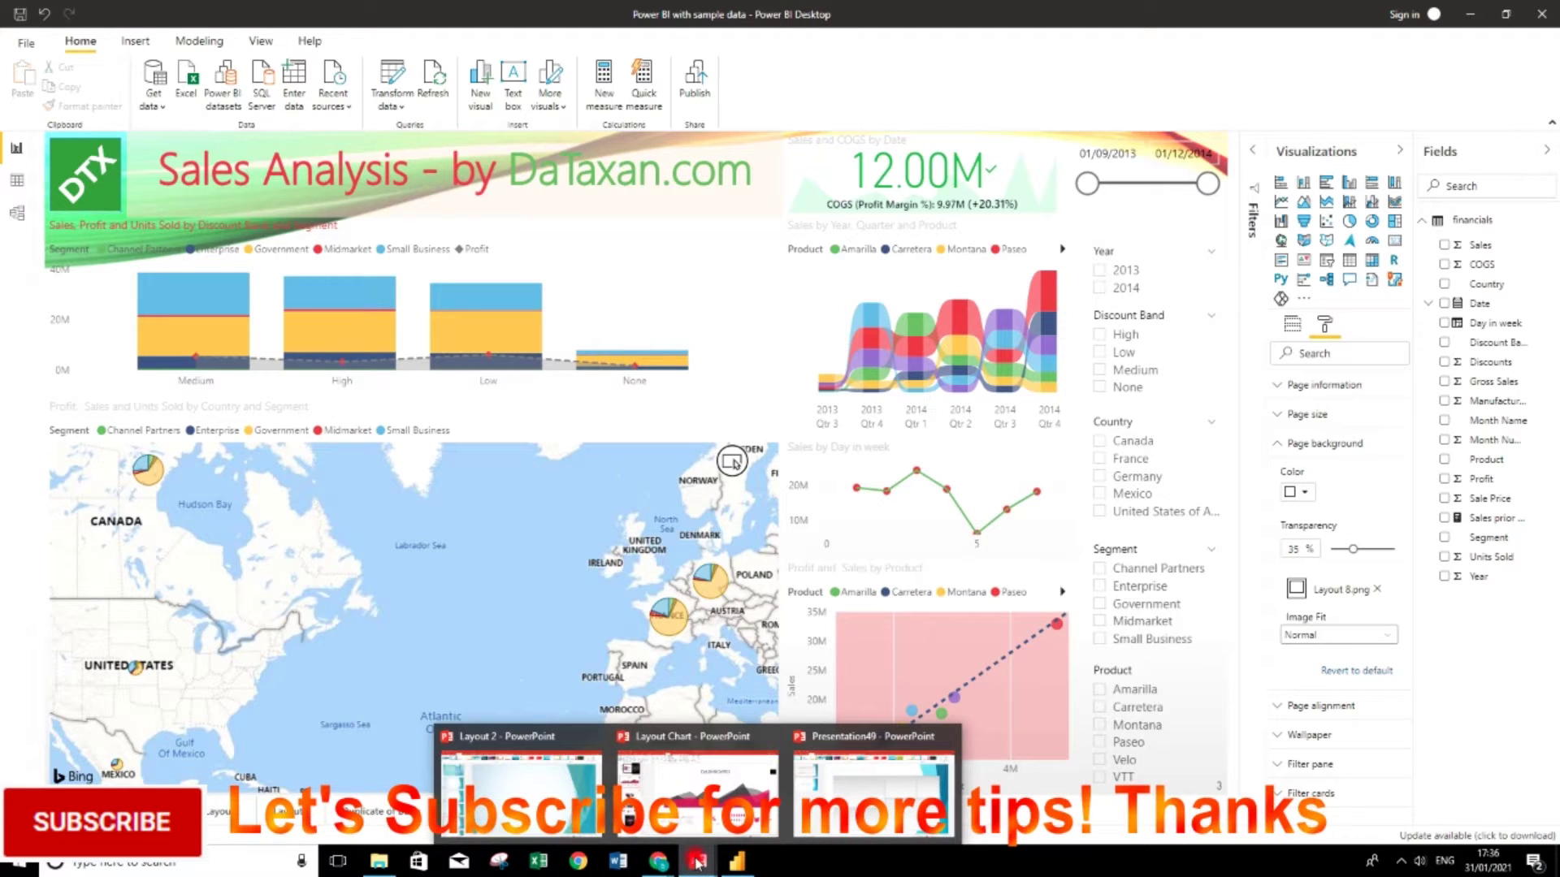
left_click(571, 798)
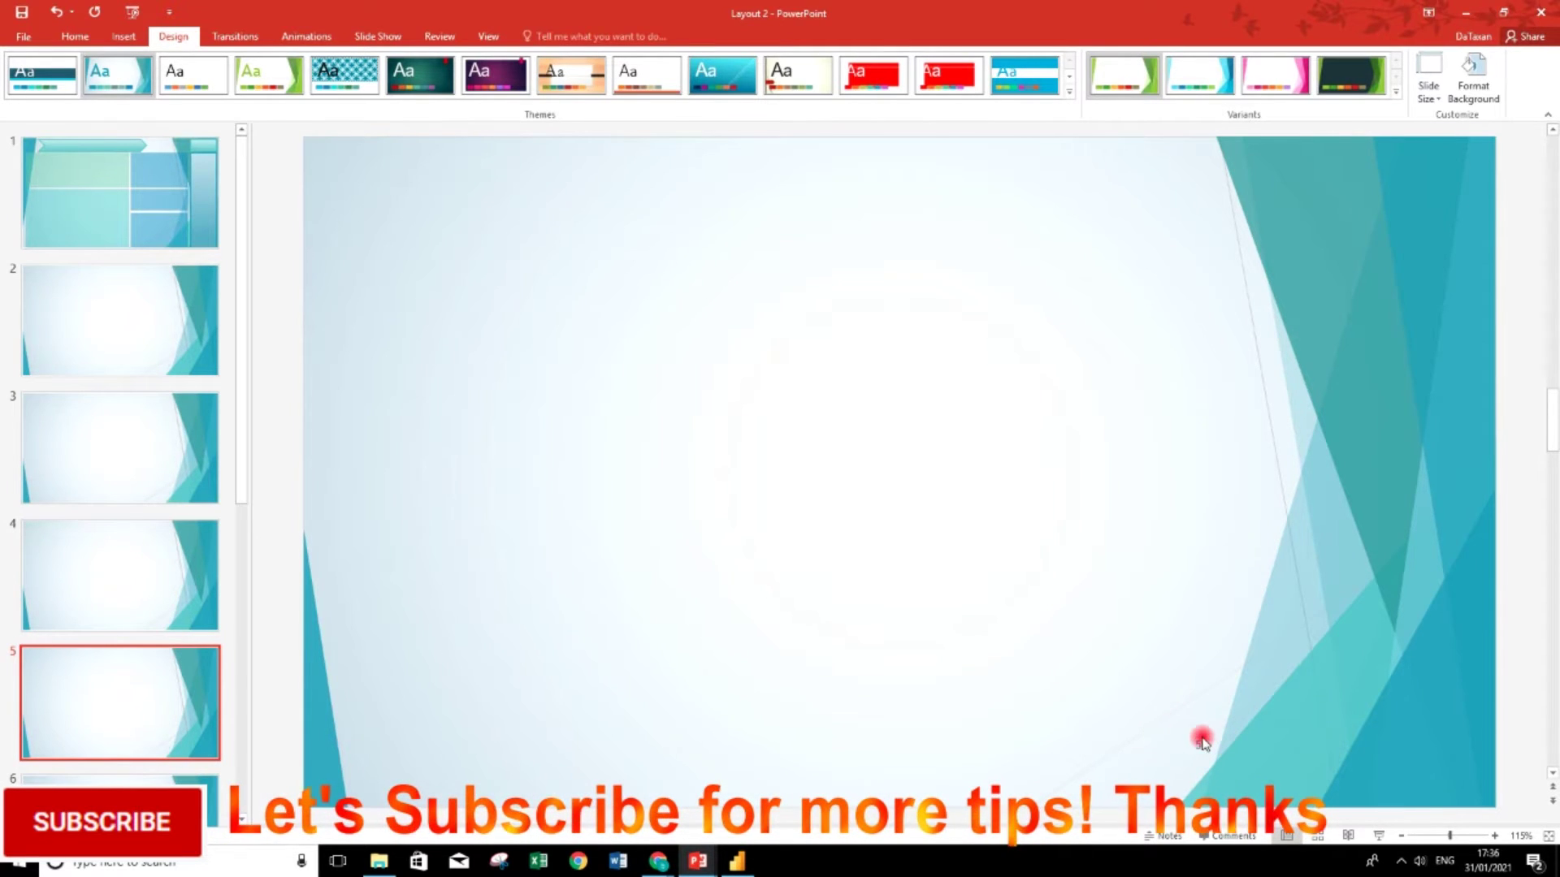
left_click(24, 37)
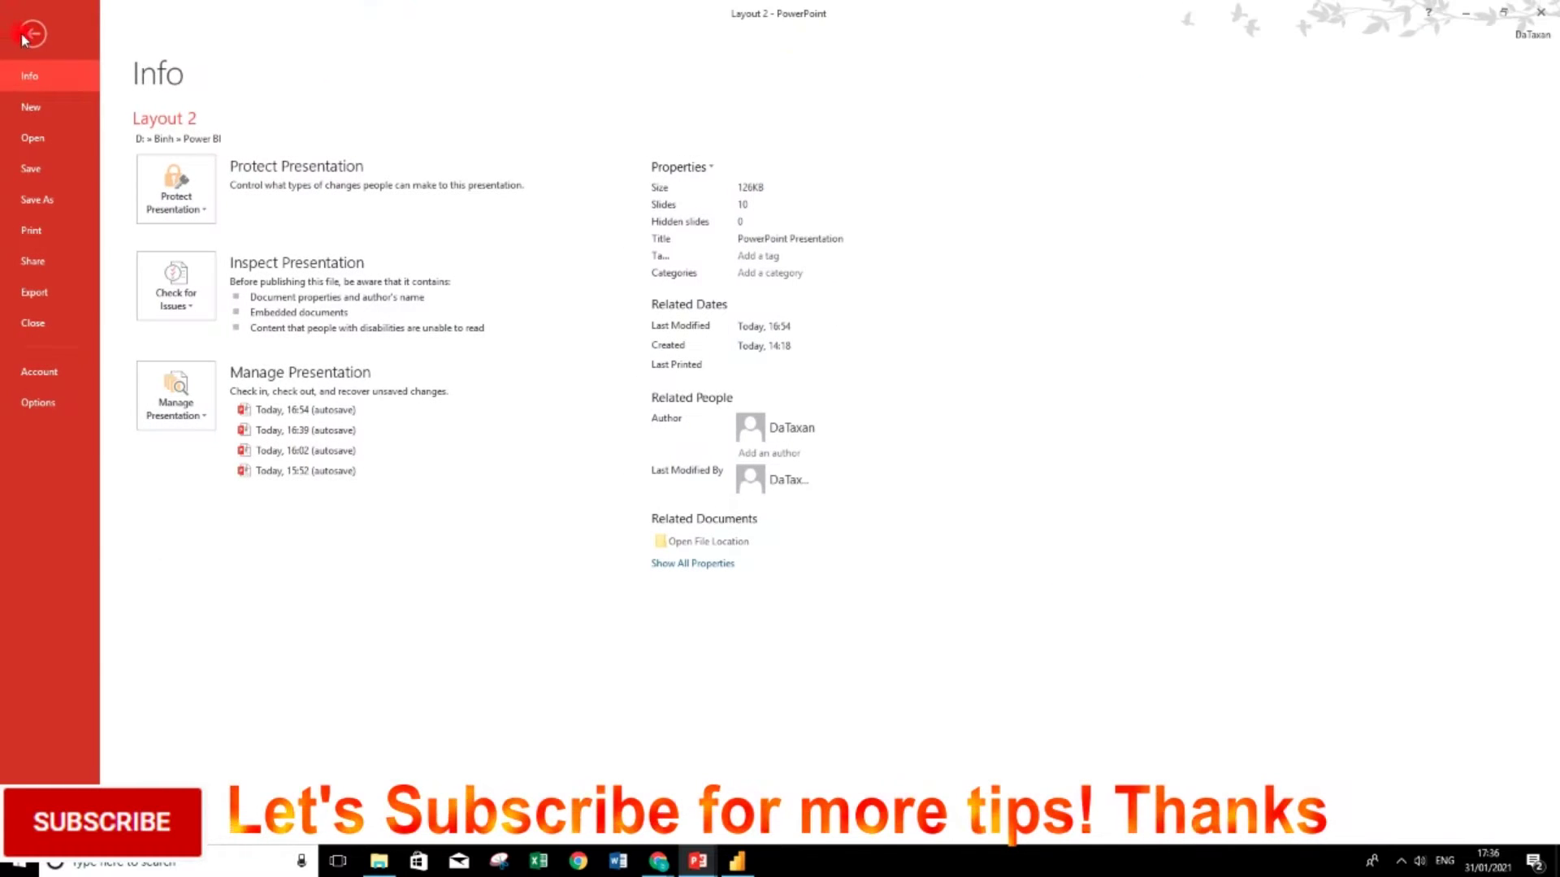
left_click(56, 118)
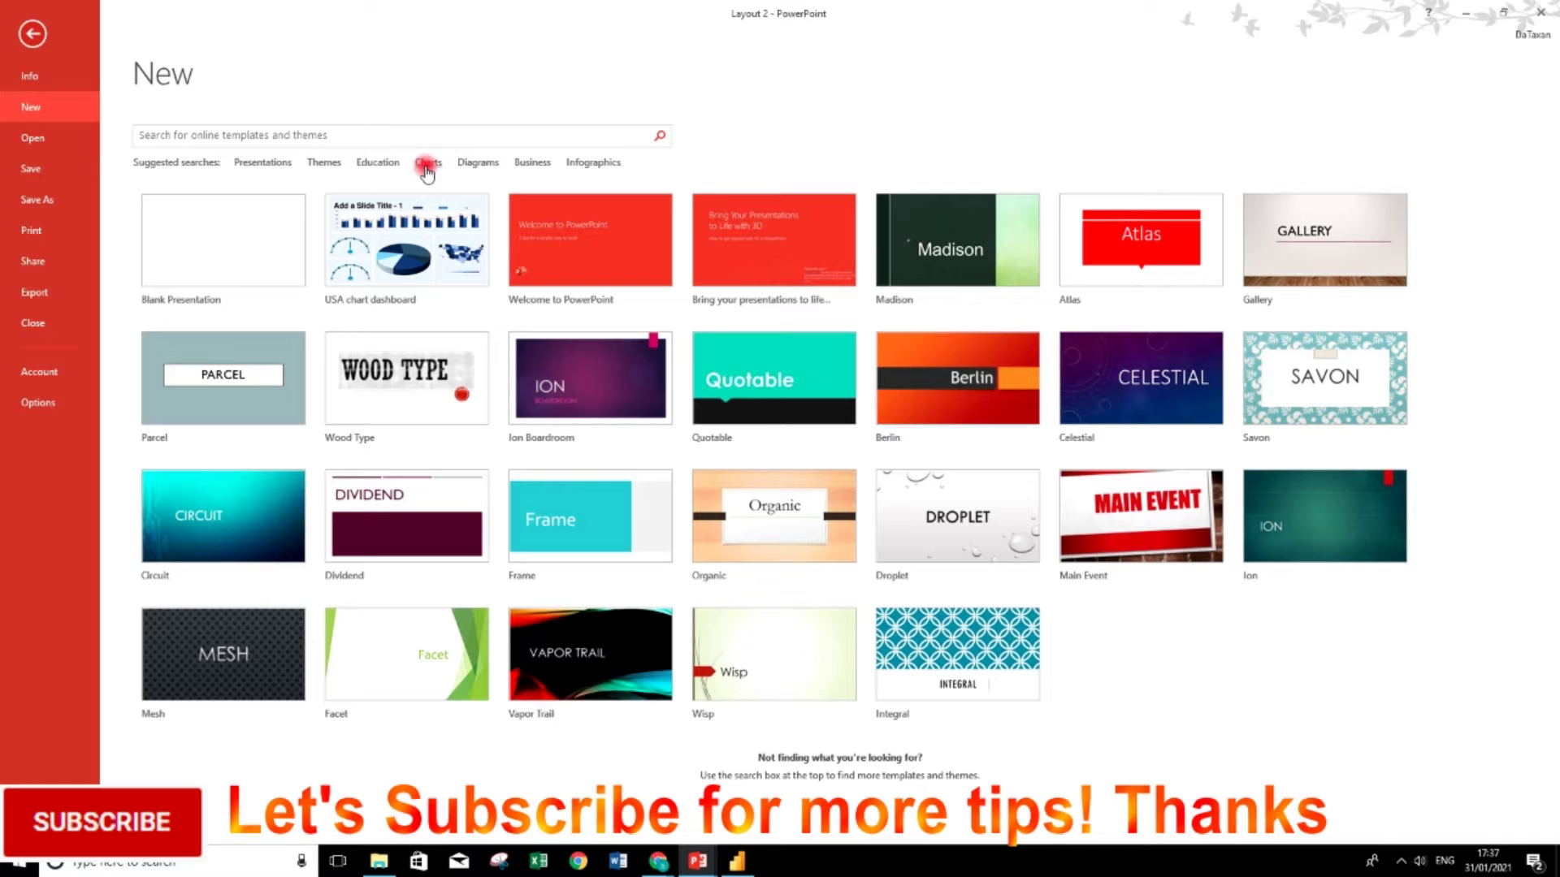
Search online templates for 'Charts' and browse the results.
left_click(428, 163)
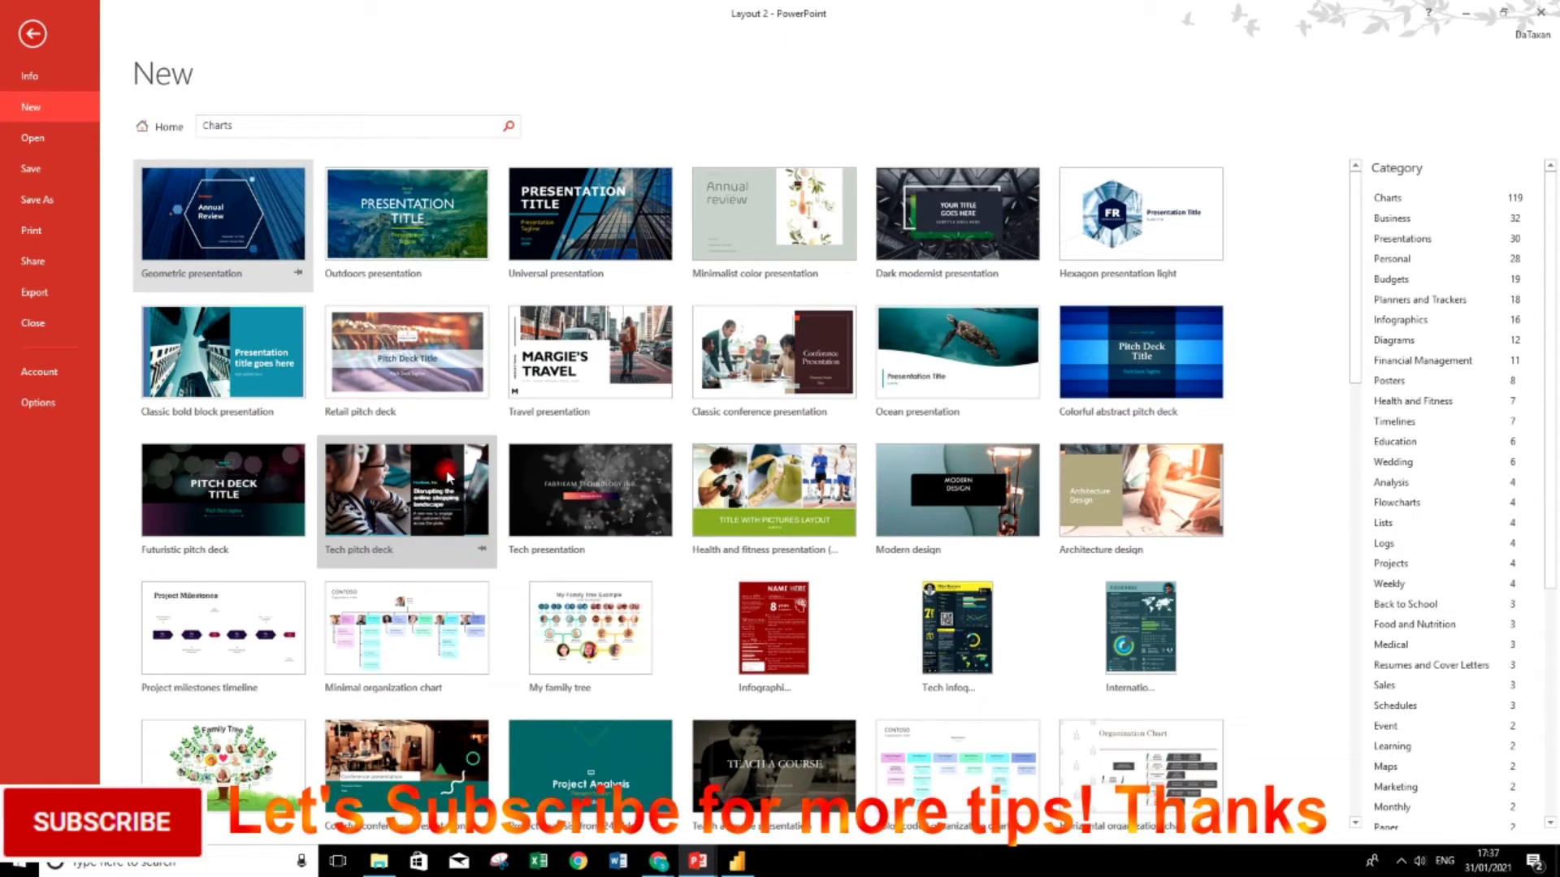
scroll(446, 475, "down", 2)
scroll(447, 476, "down", 2)
scroll(447, 479, "down", 1)
scroll(447, 488, "down", 2)
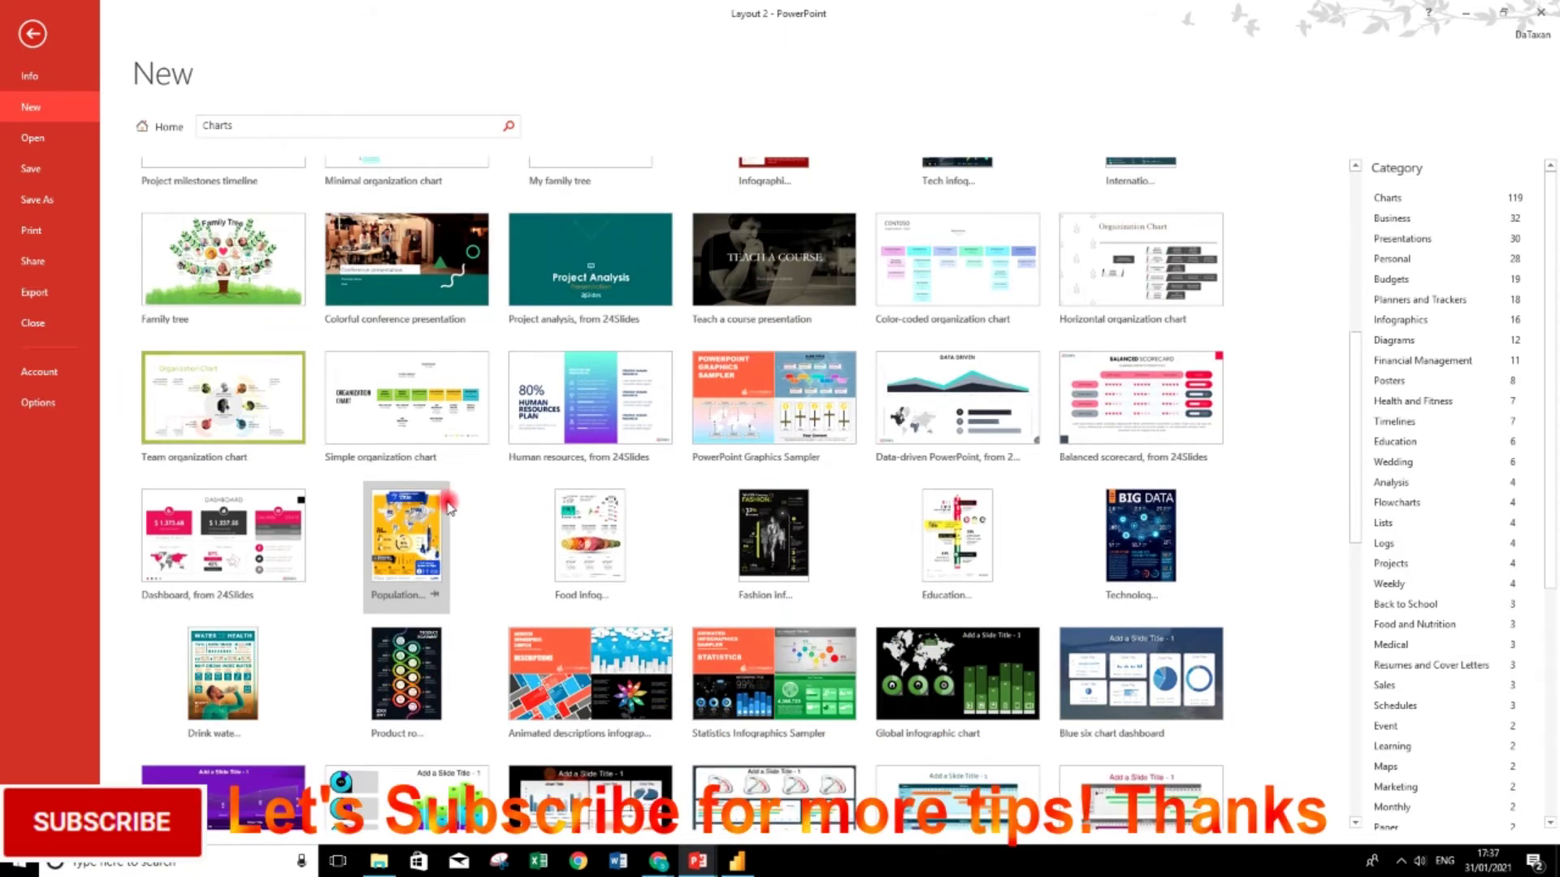
scroll(448, 500, "down", 4)
scroll(449, 504, "down", 1)
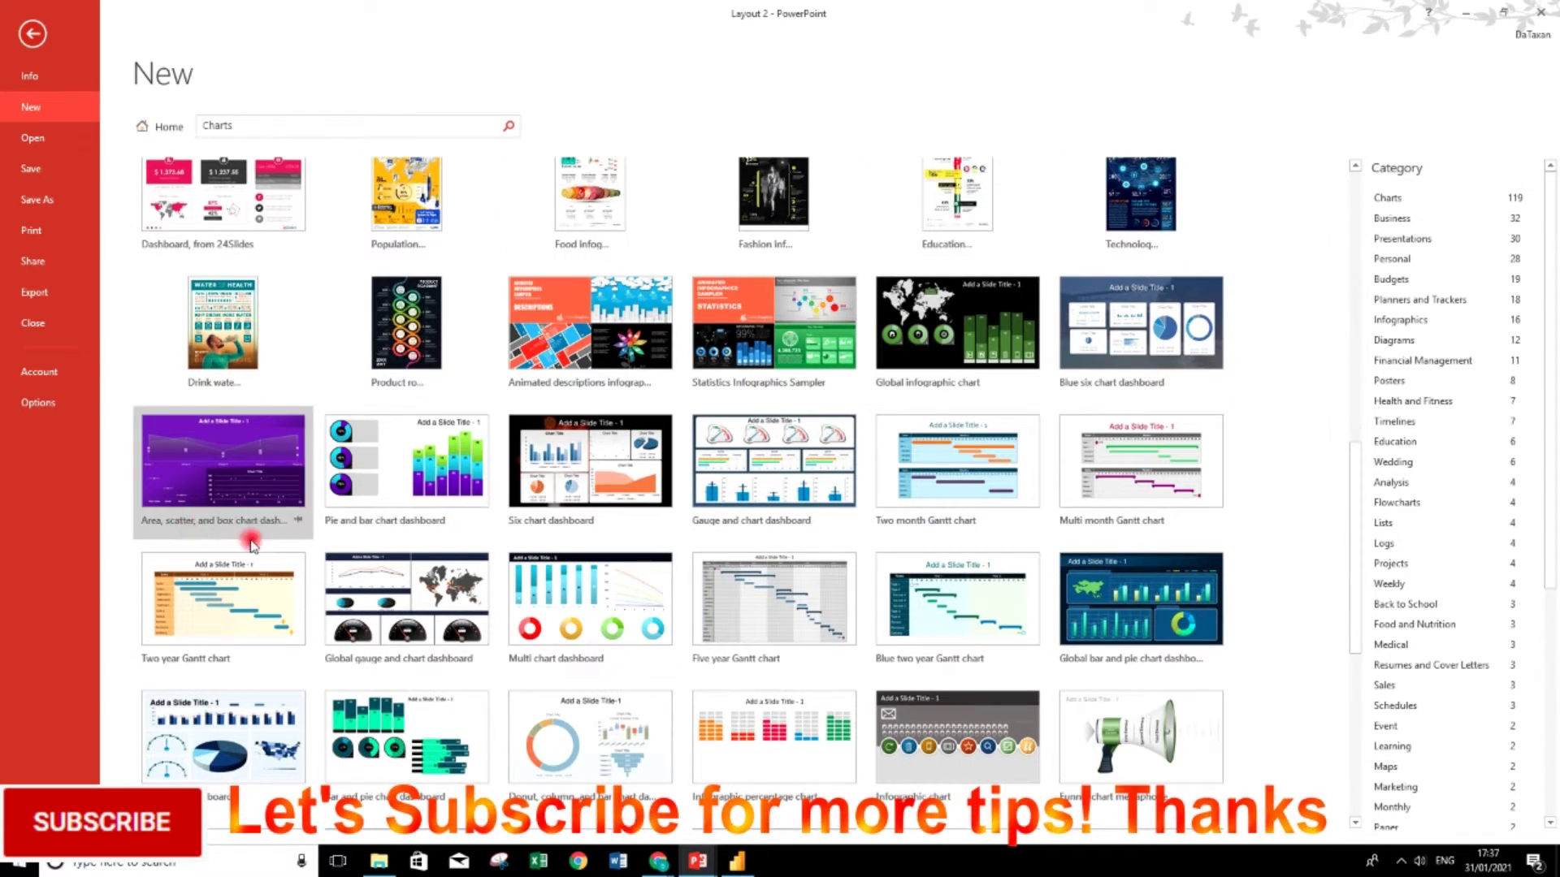
Preview the Six chart dashboard template and create a presentation from it.
left_click(625, 472)
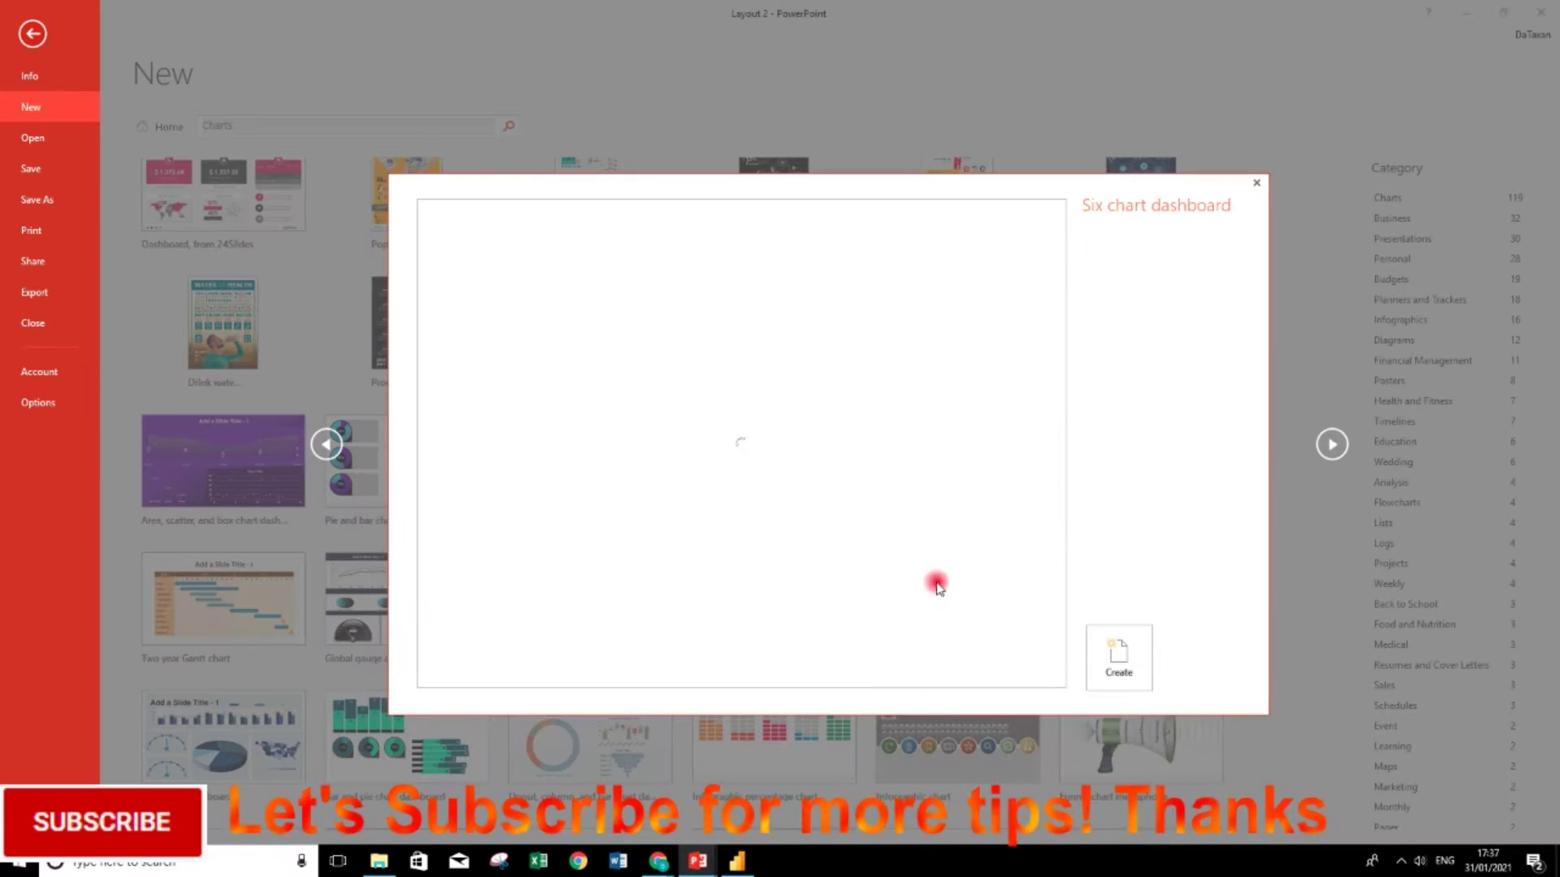
left_click(1134, 674)
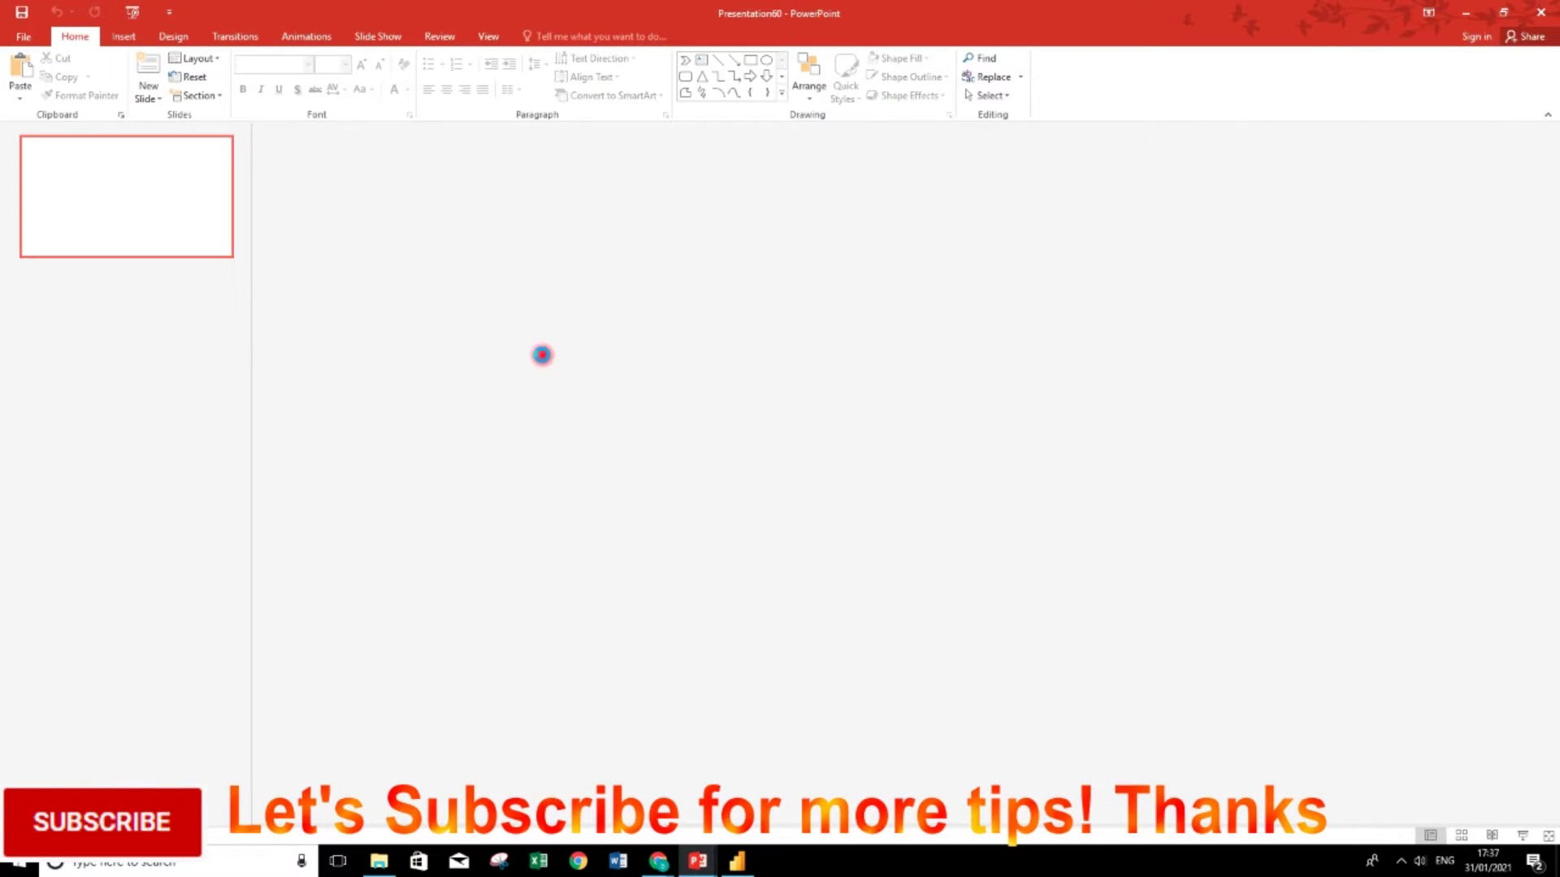
left_click(145, 235)
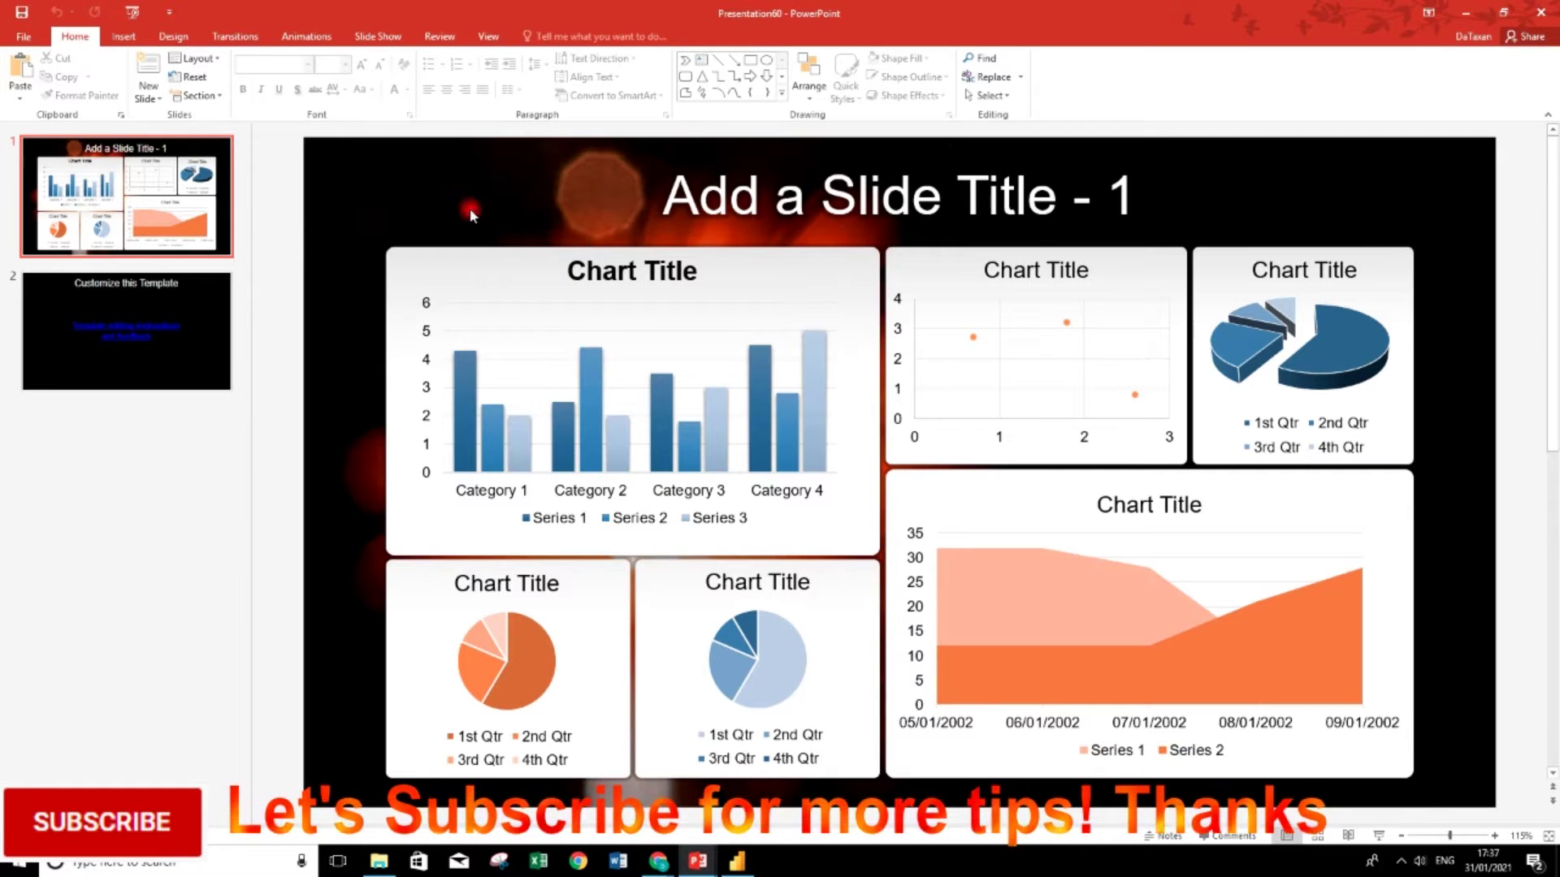
left_click(487, 37)
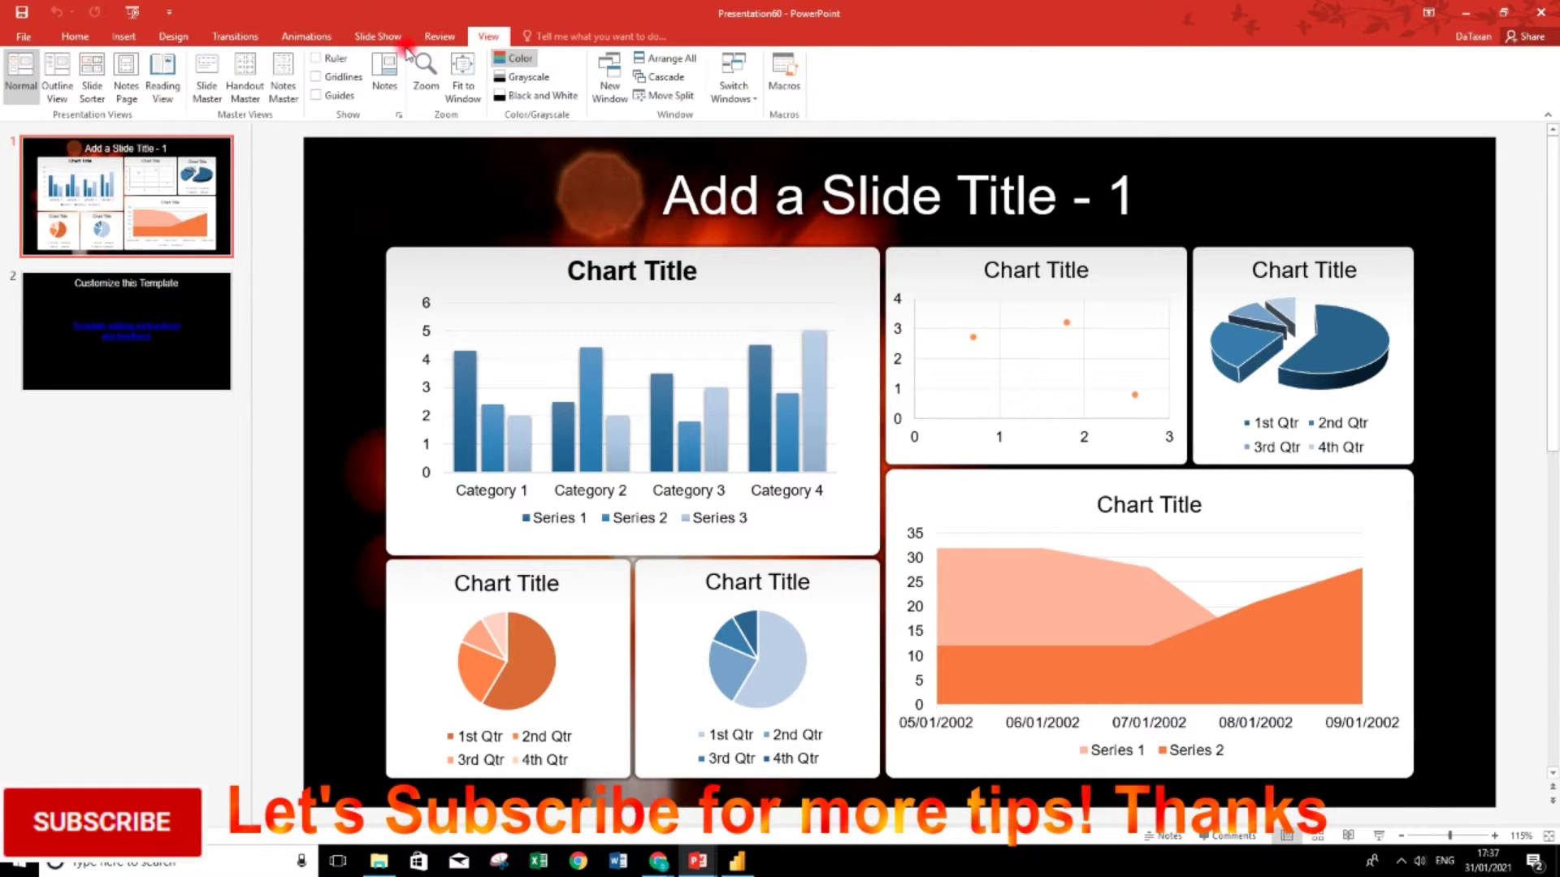
In Slide Master view, delete the bar, scatter and 3D pie sample charts.
left_click(209, 65)
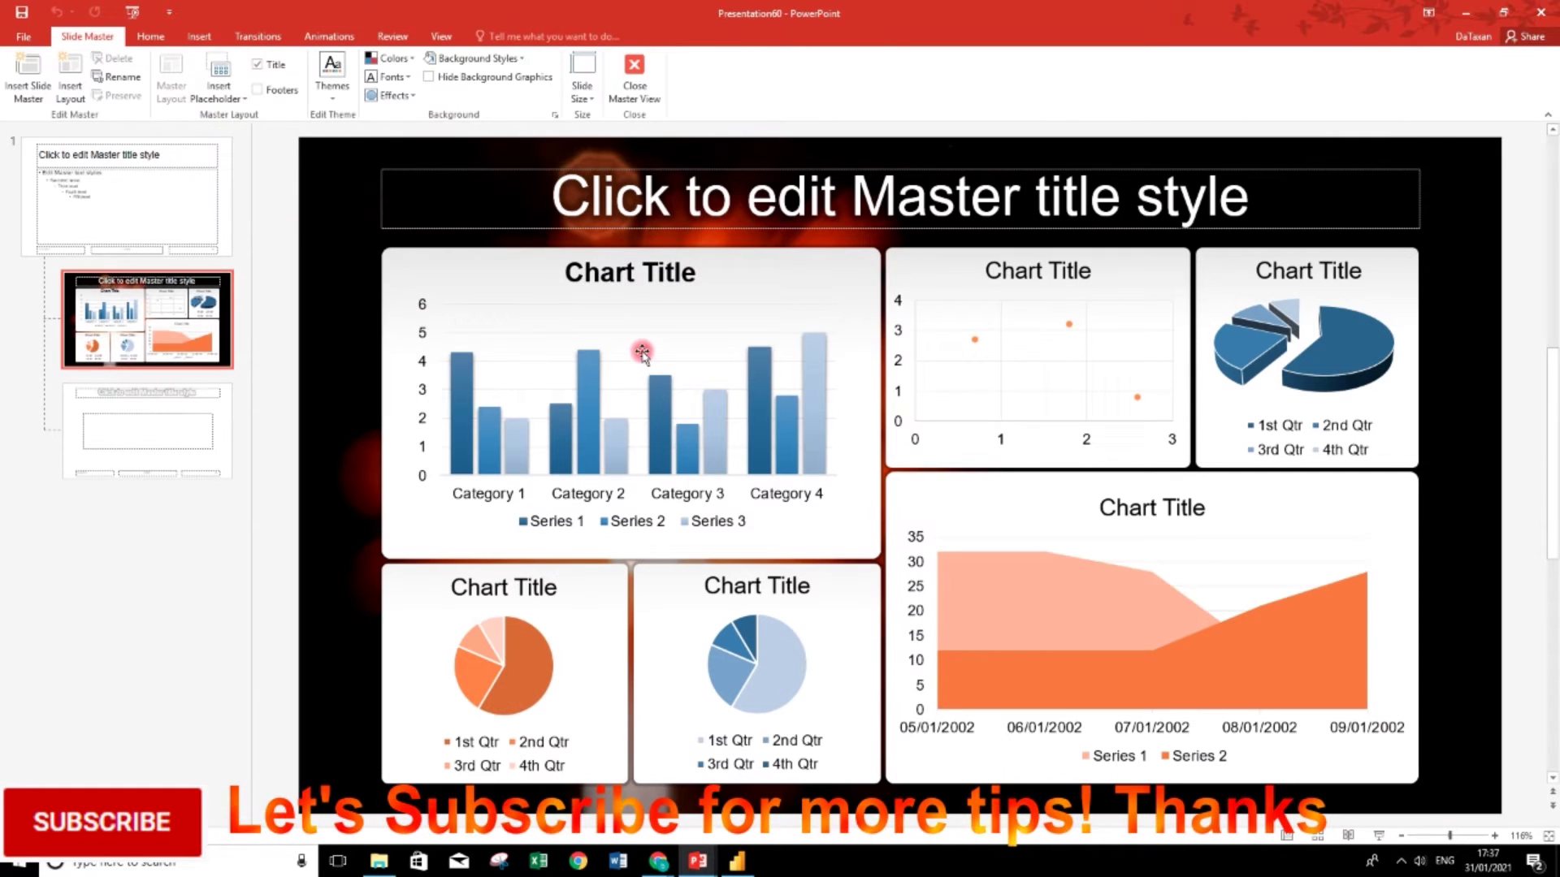
left_click(642, 352)
left_click(774, 289)
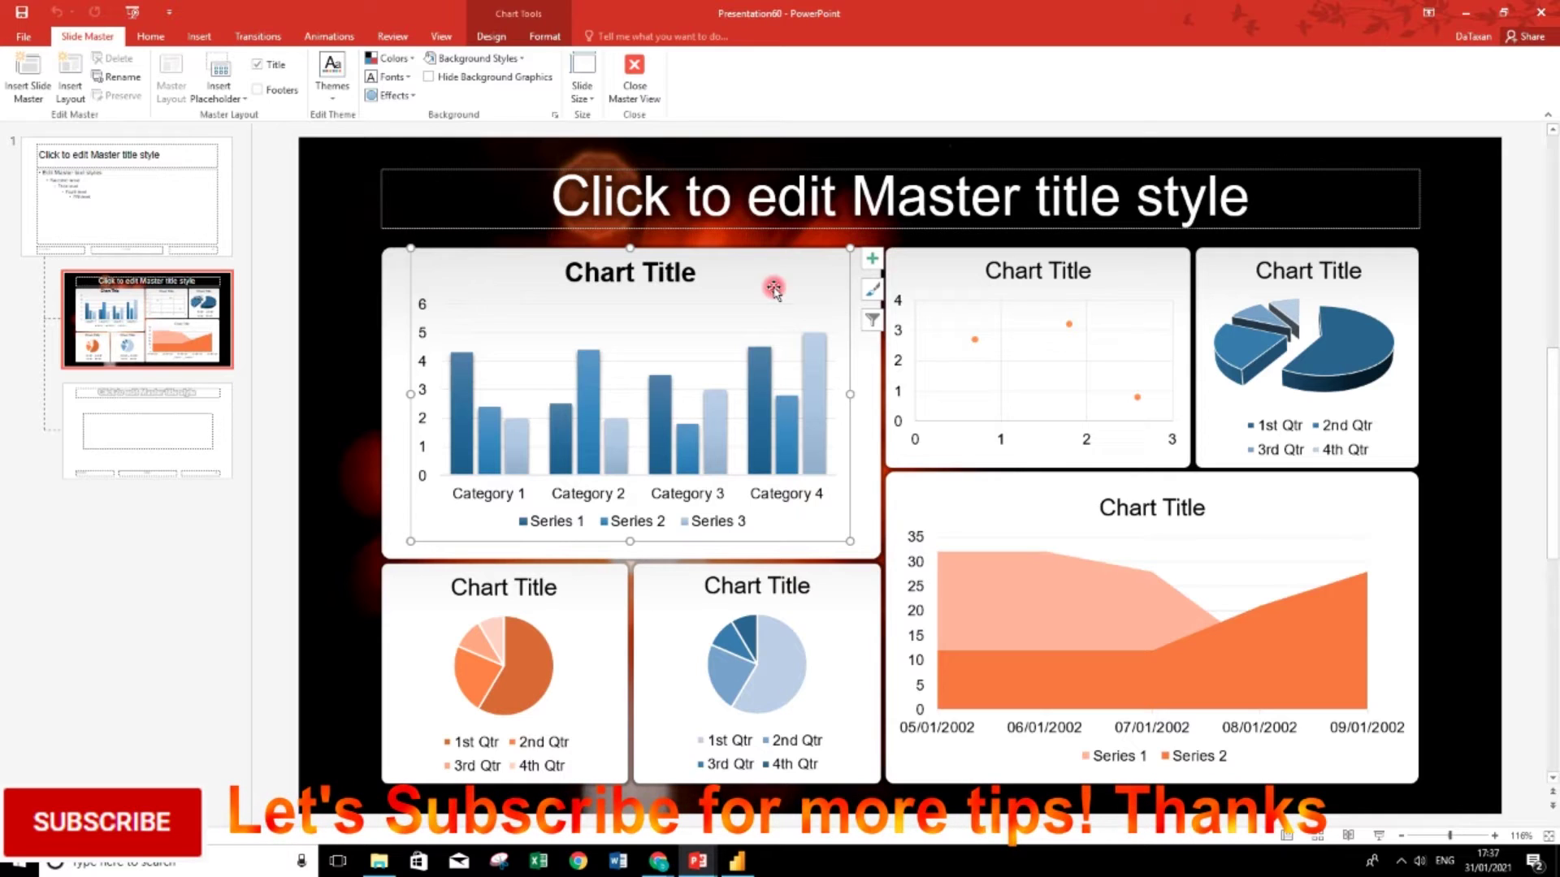
key("Delete")
left_click(1017, 291)
key("Delete")
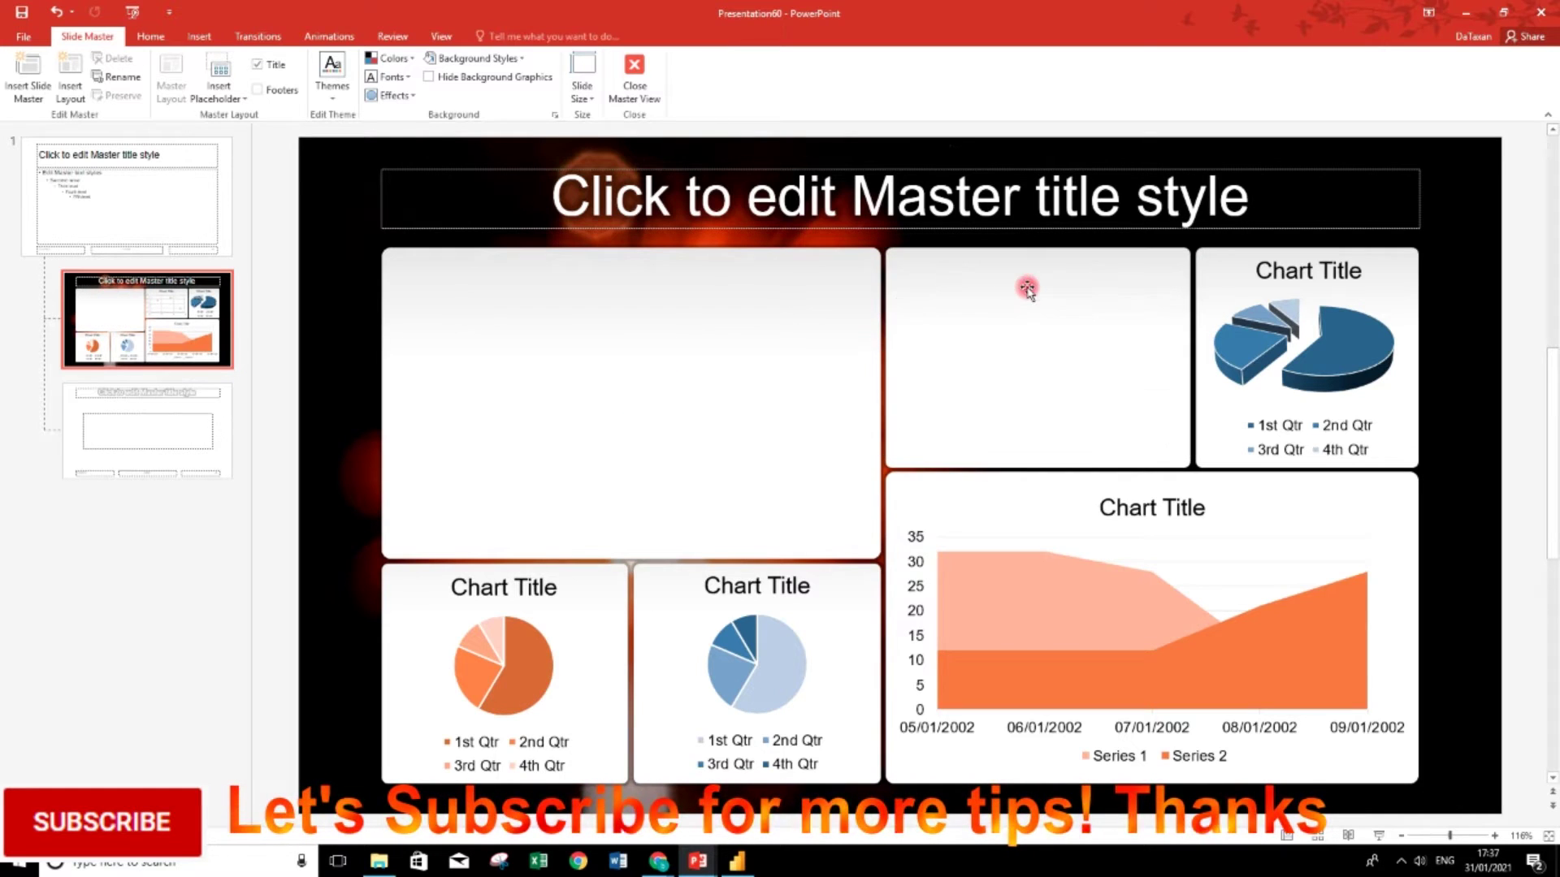
left_click(1330, 290)
key("Delete")
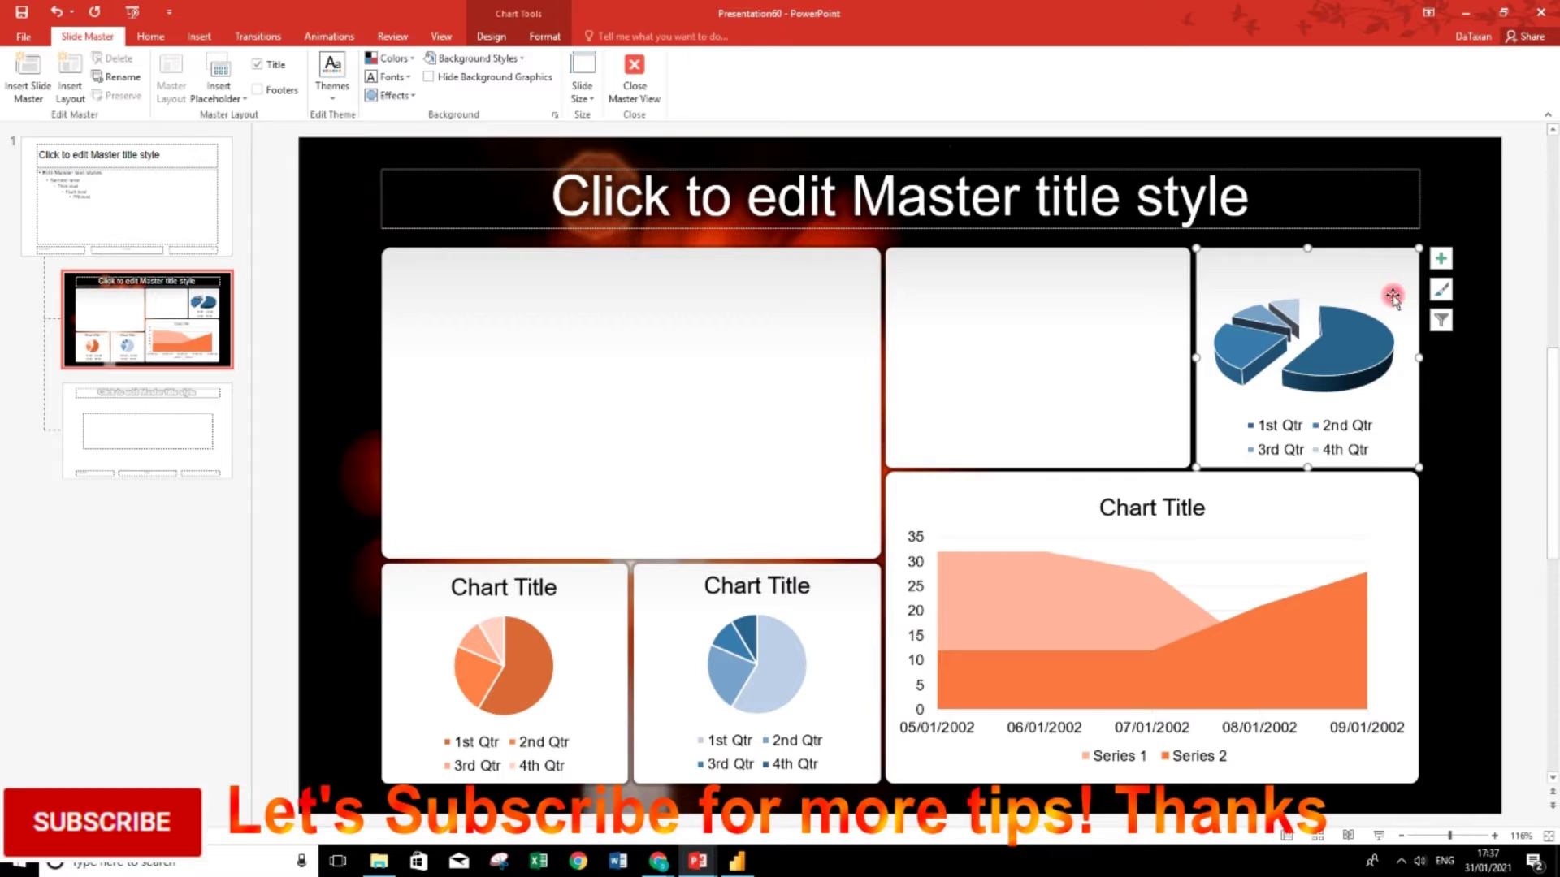
key("Delete")
Delete the area, blue pie and orange pie charts, keeping the bokeh background, and close Master View.
left_click(1340, 499)
key("Delete")
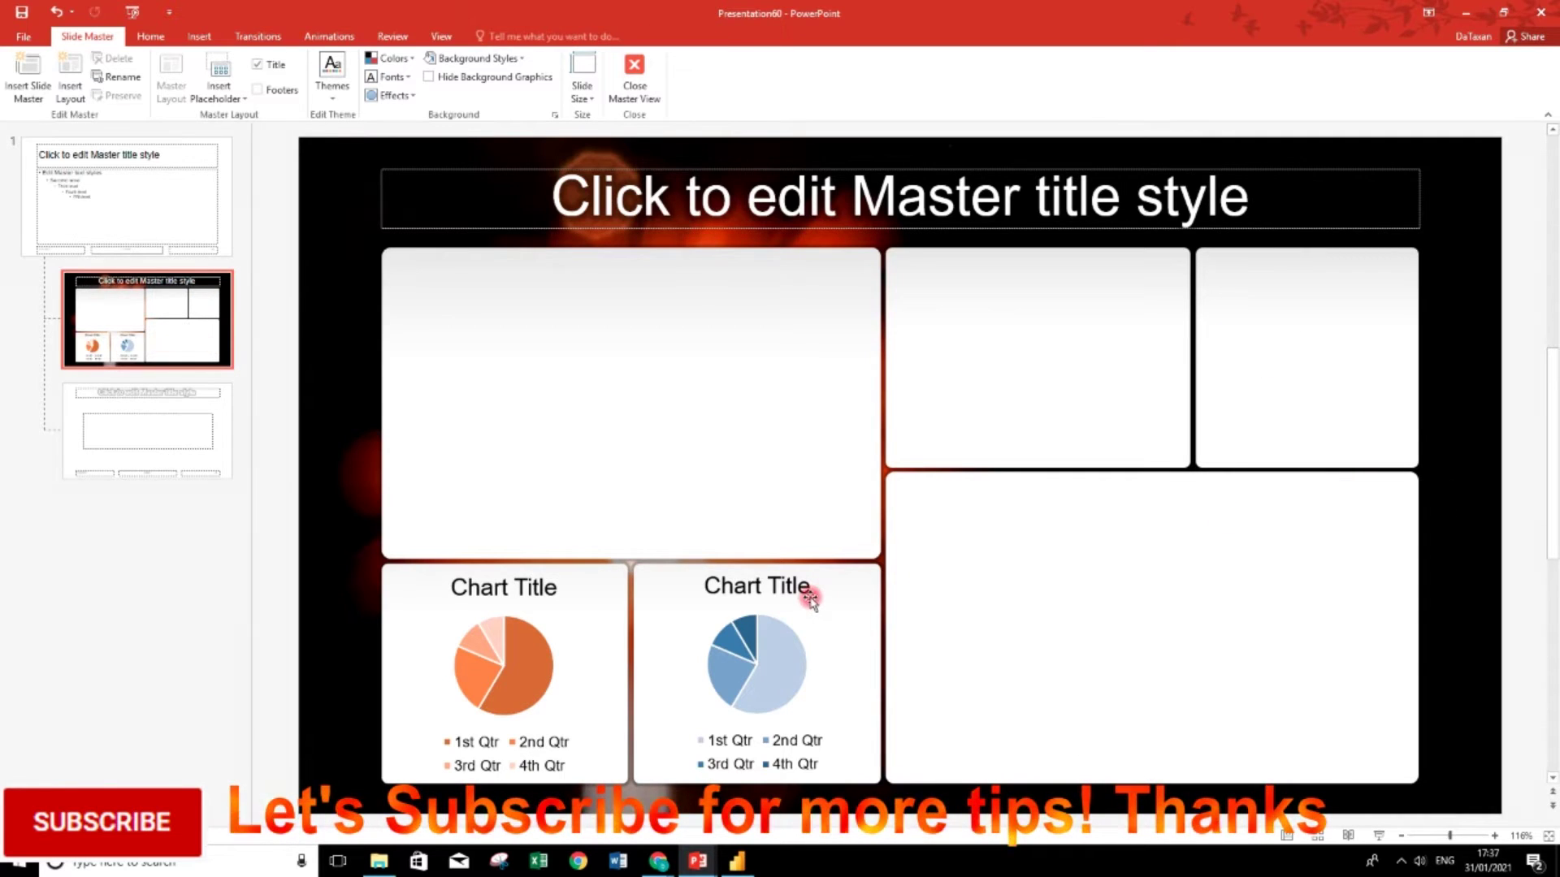
left_click(836, 615)
key("Delete")
left_click(587, 654)
key("Delete")
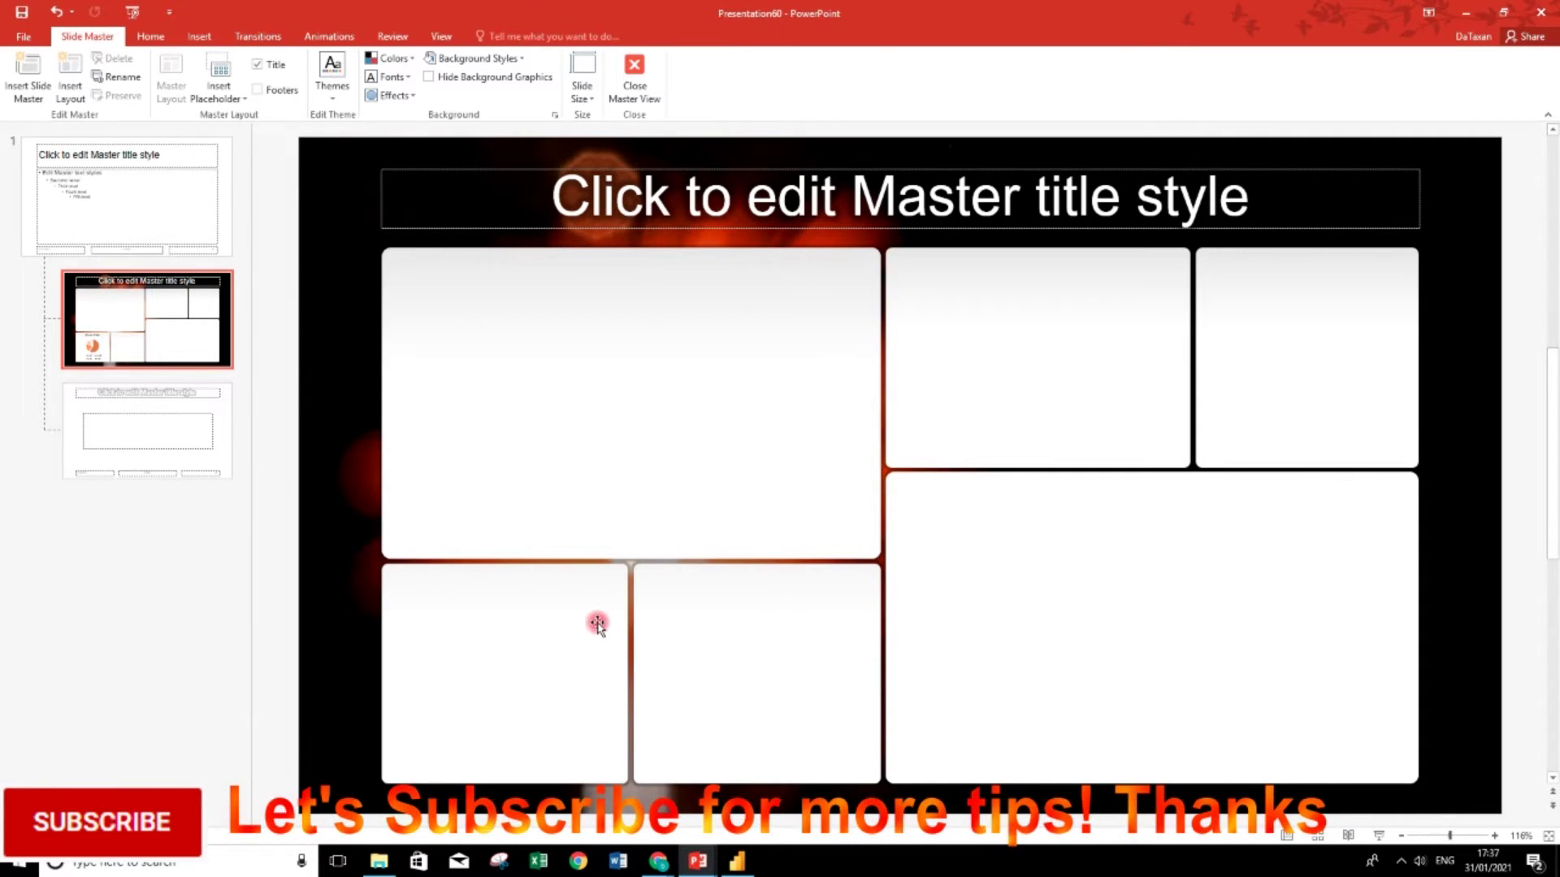
left_click(512, 220)
key("Delete")
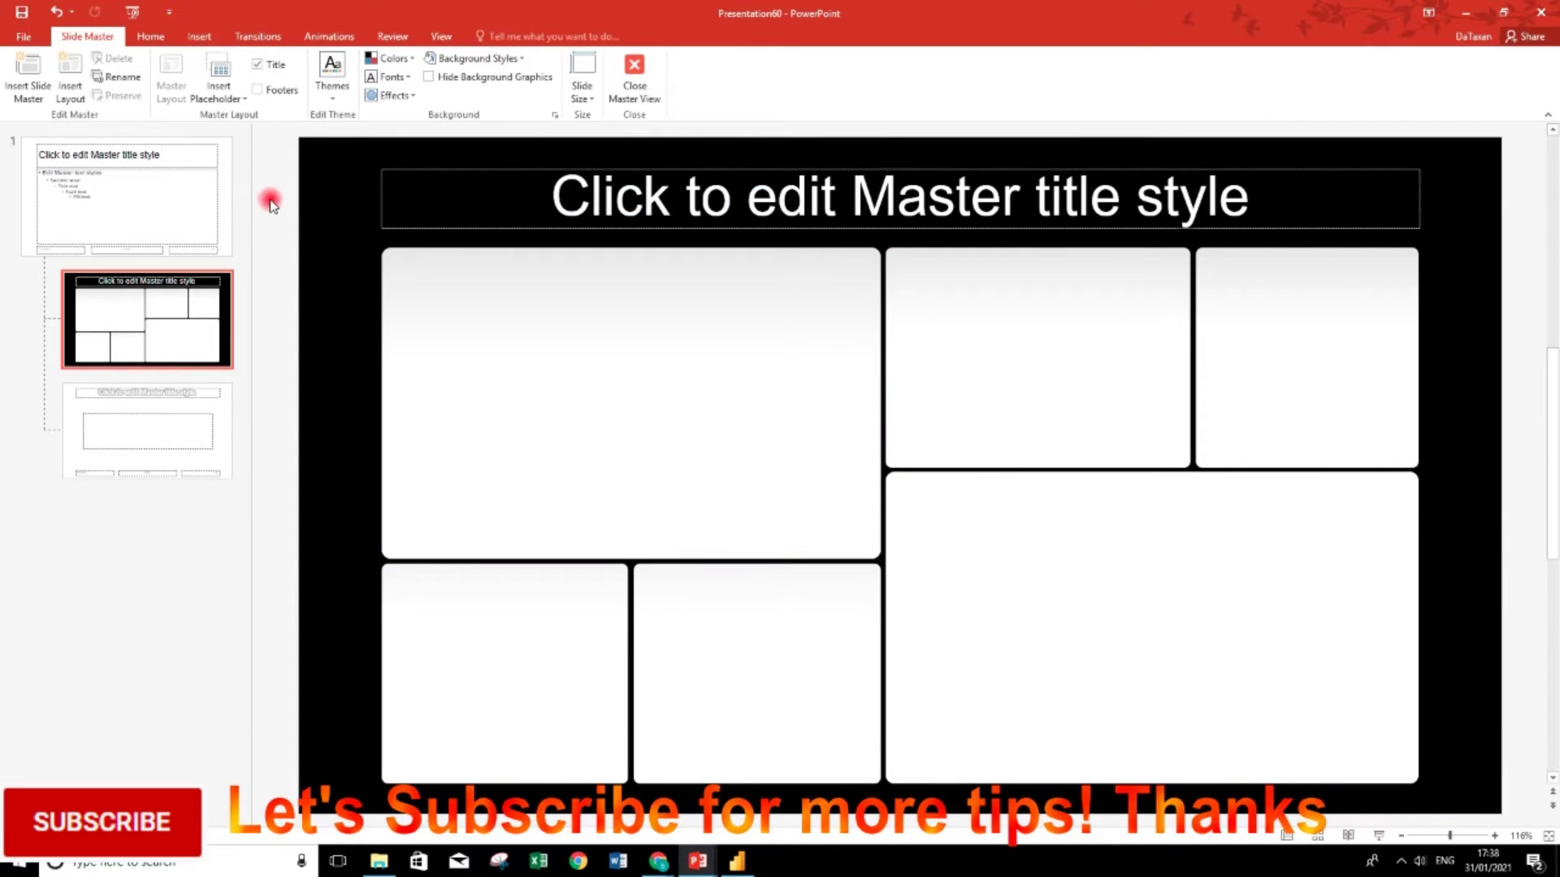
key("ctrl+z")
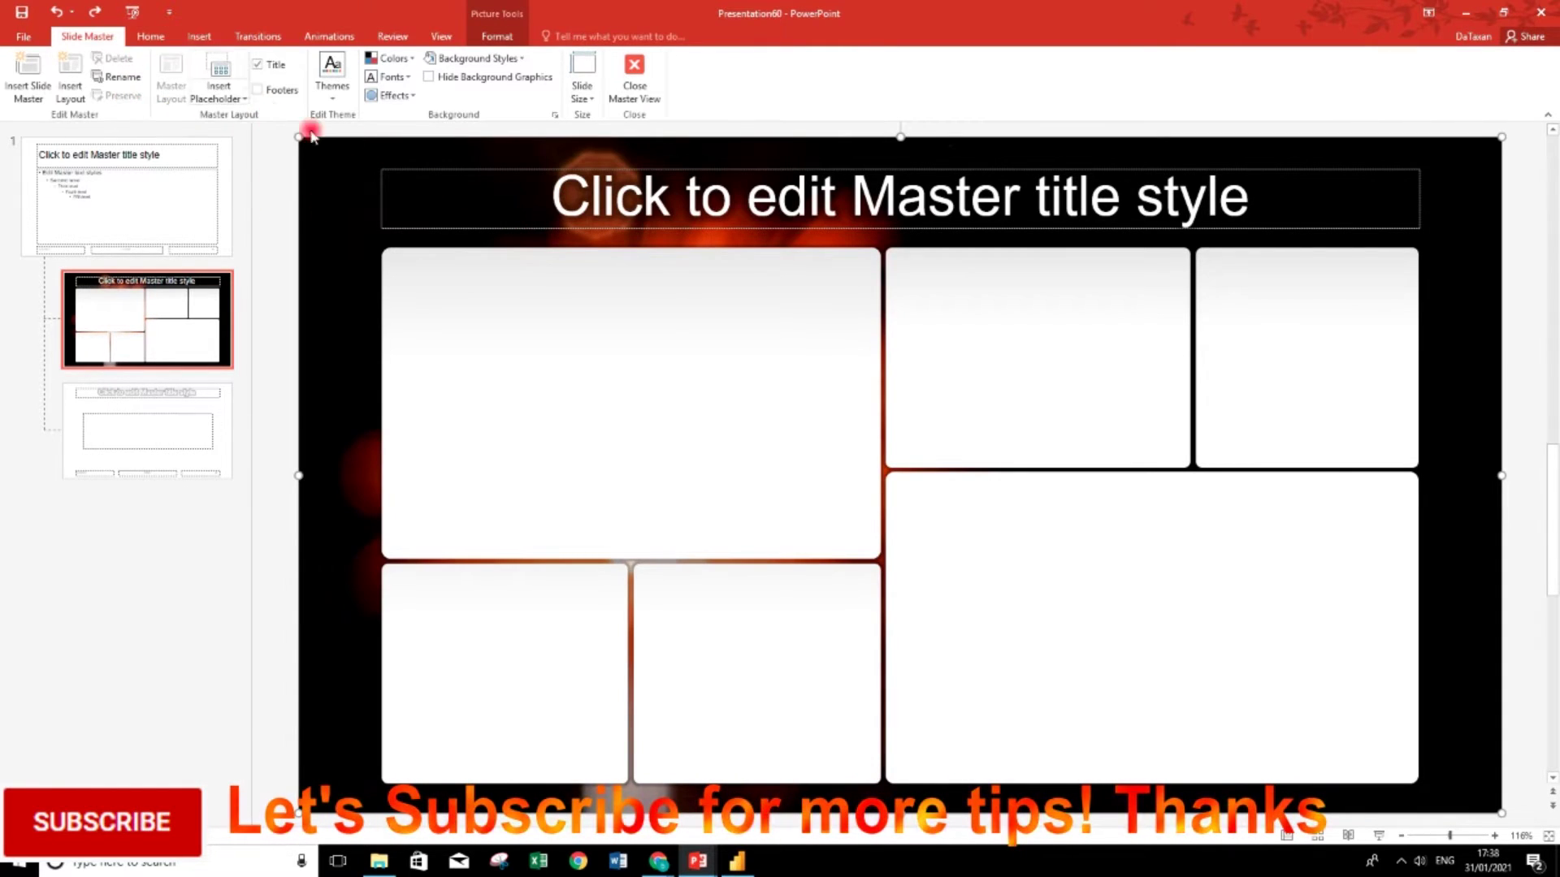
left_click(632, 95)
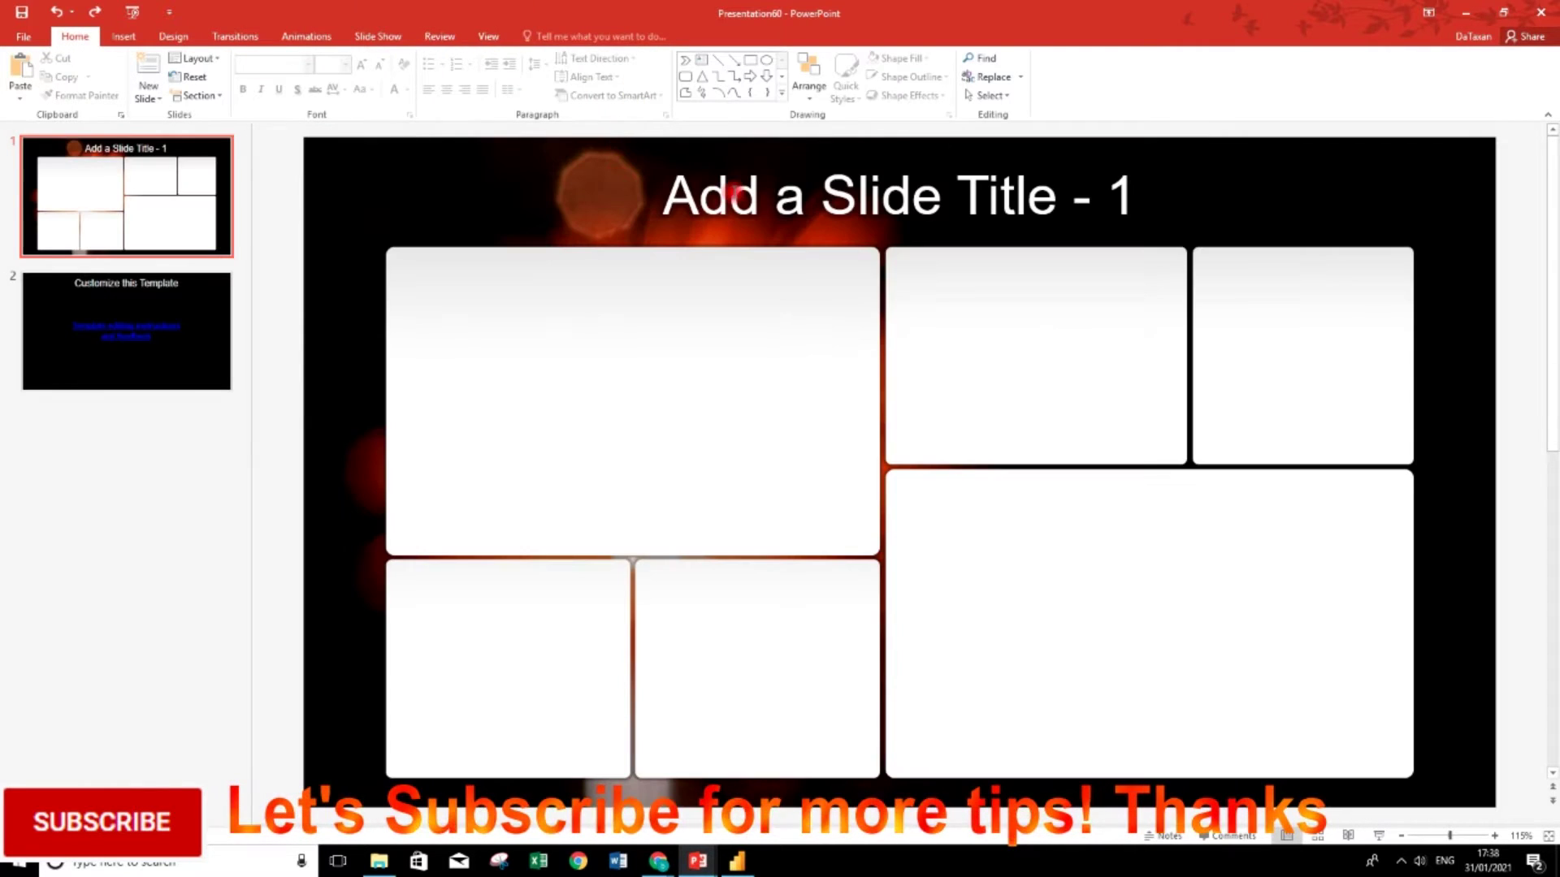
Clear the slide title text and delete its empty placeholder.
left_click(730, 195)
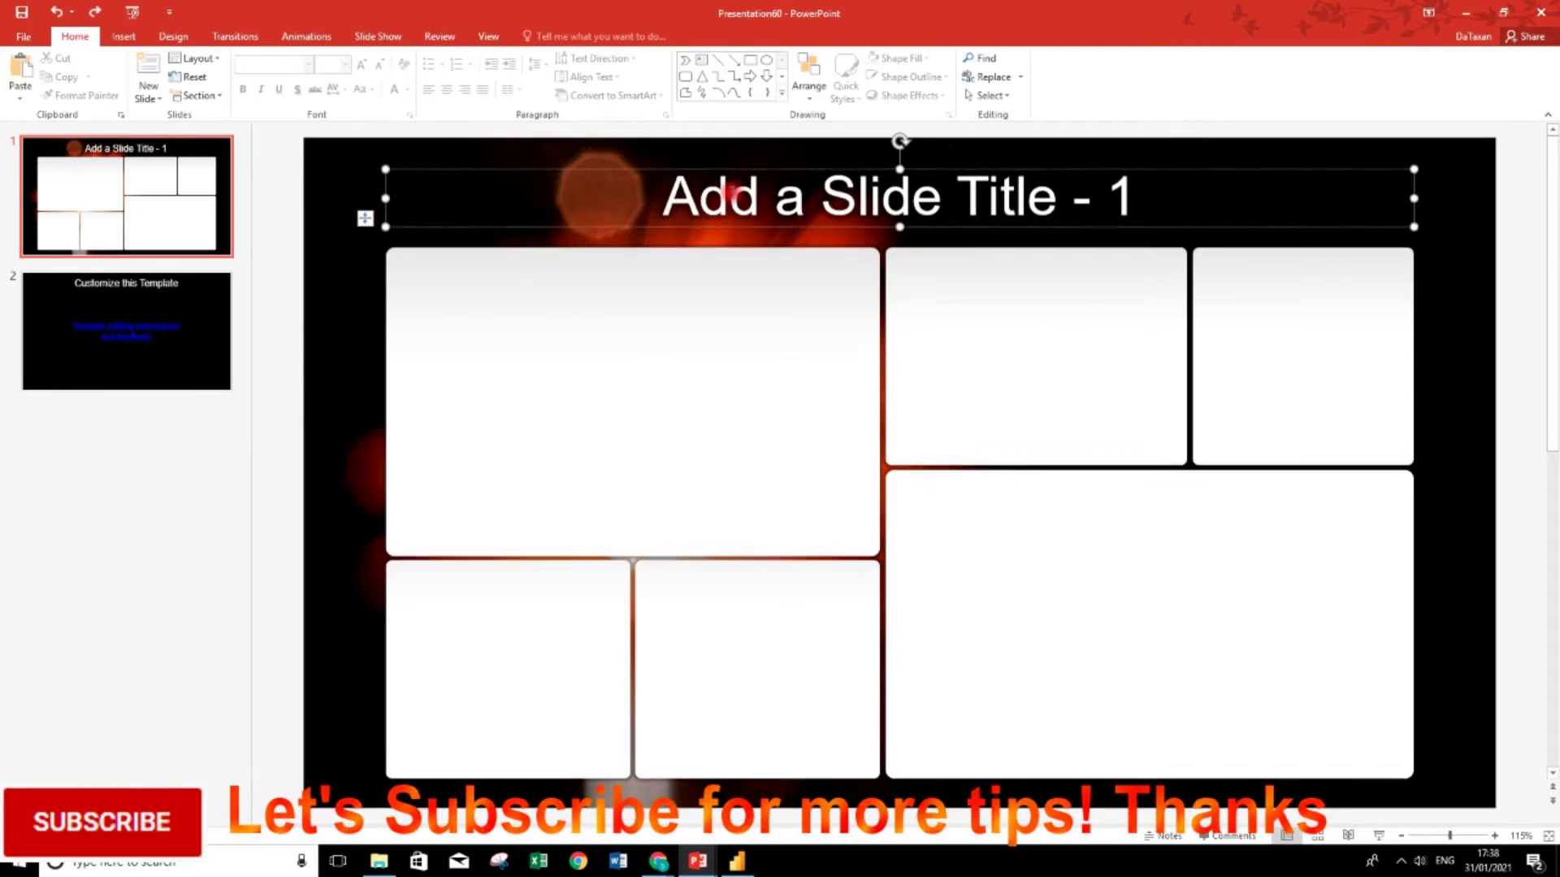
left_click(657, 173)
key("Delete")
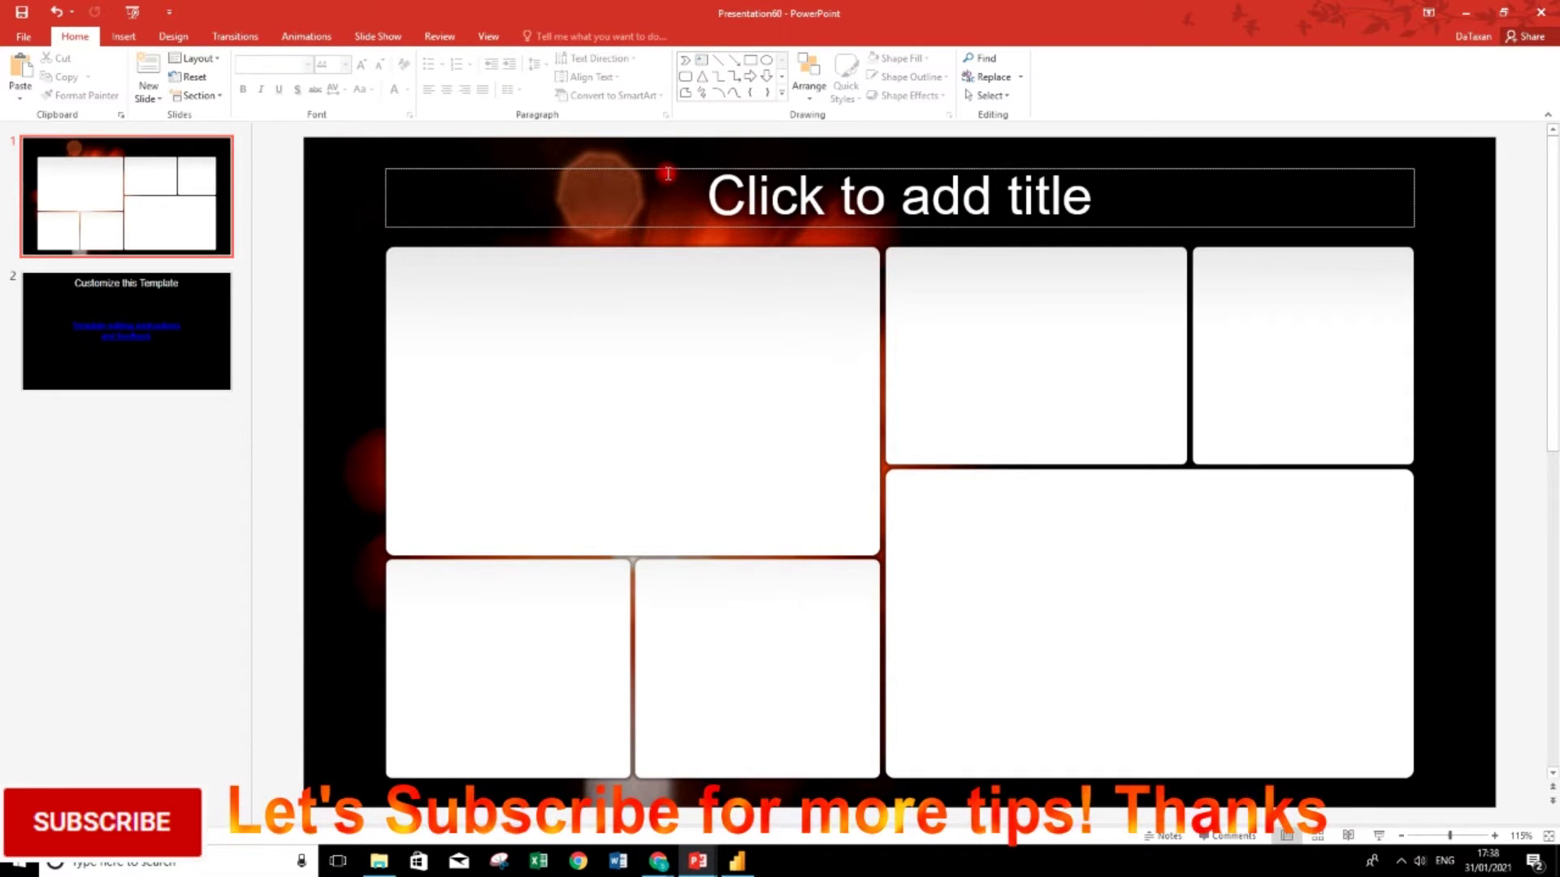
left_click(666, 170)
key("Delete")
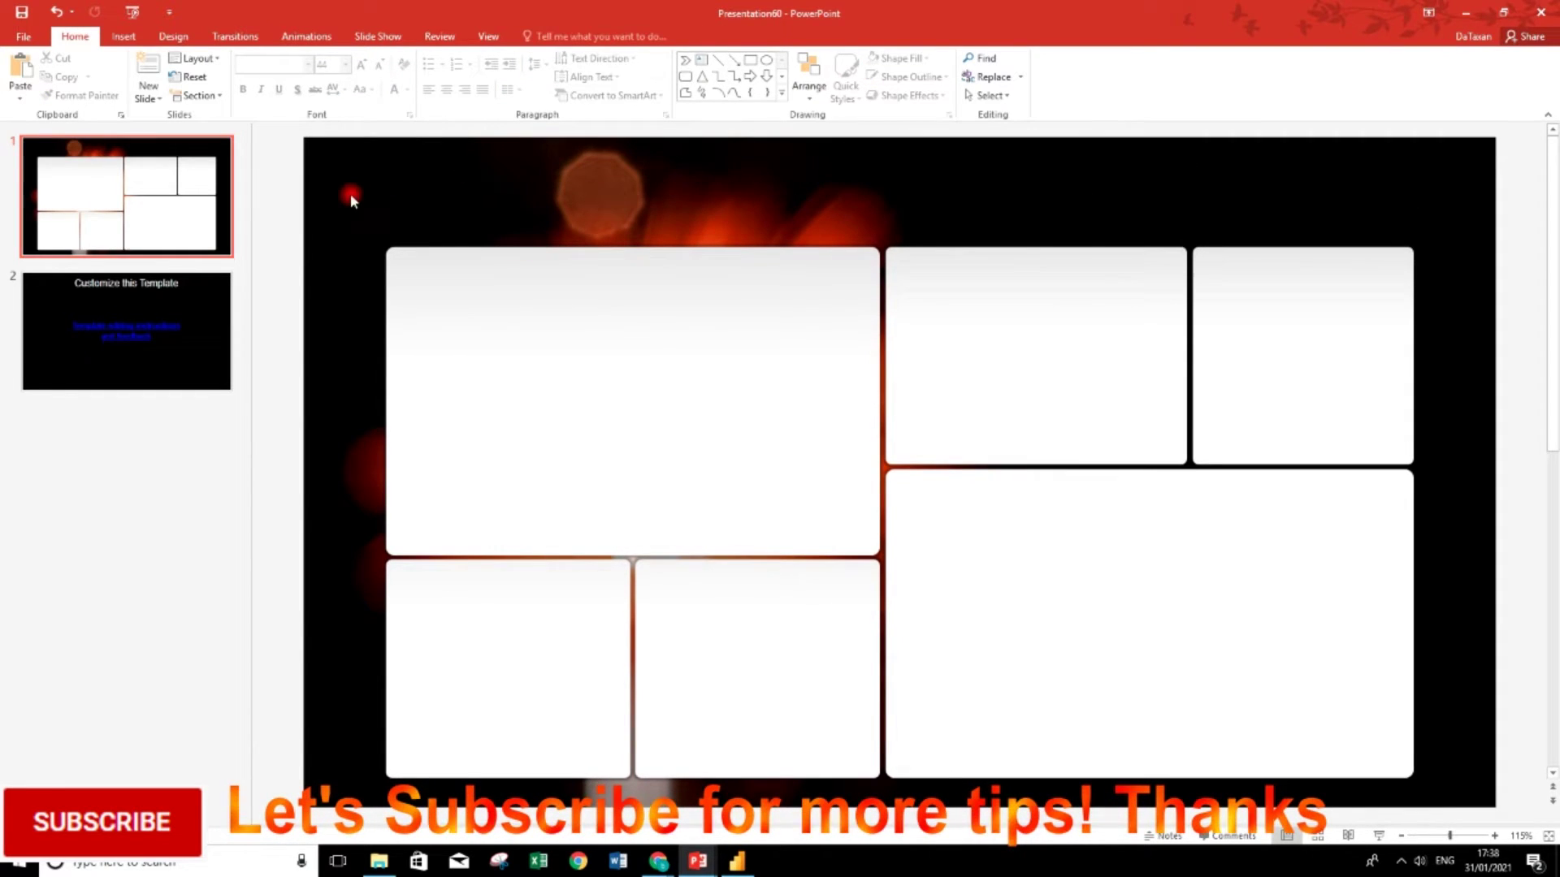
Try the green, Office, blue, dark green and purple themes, then the Blue colour scheme.
left_click(173, 36)
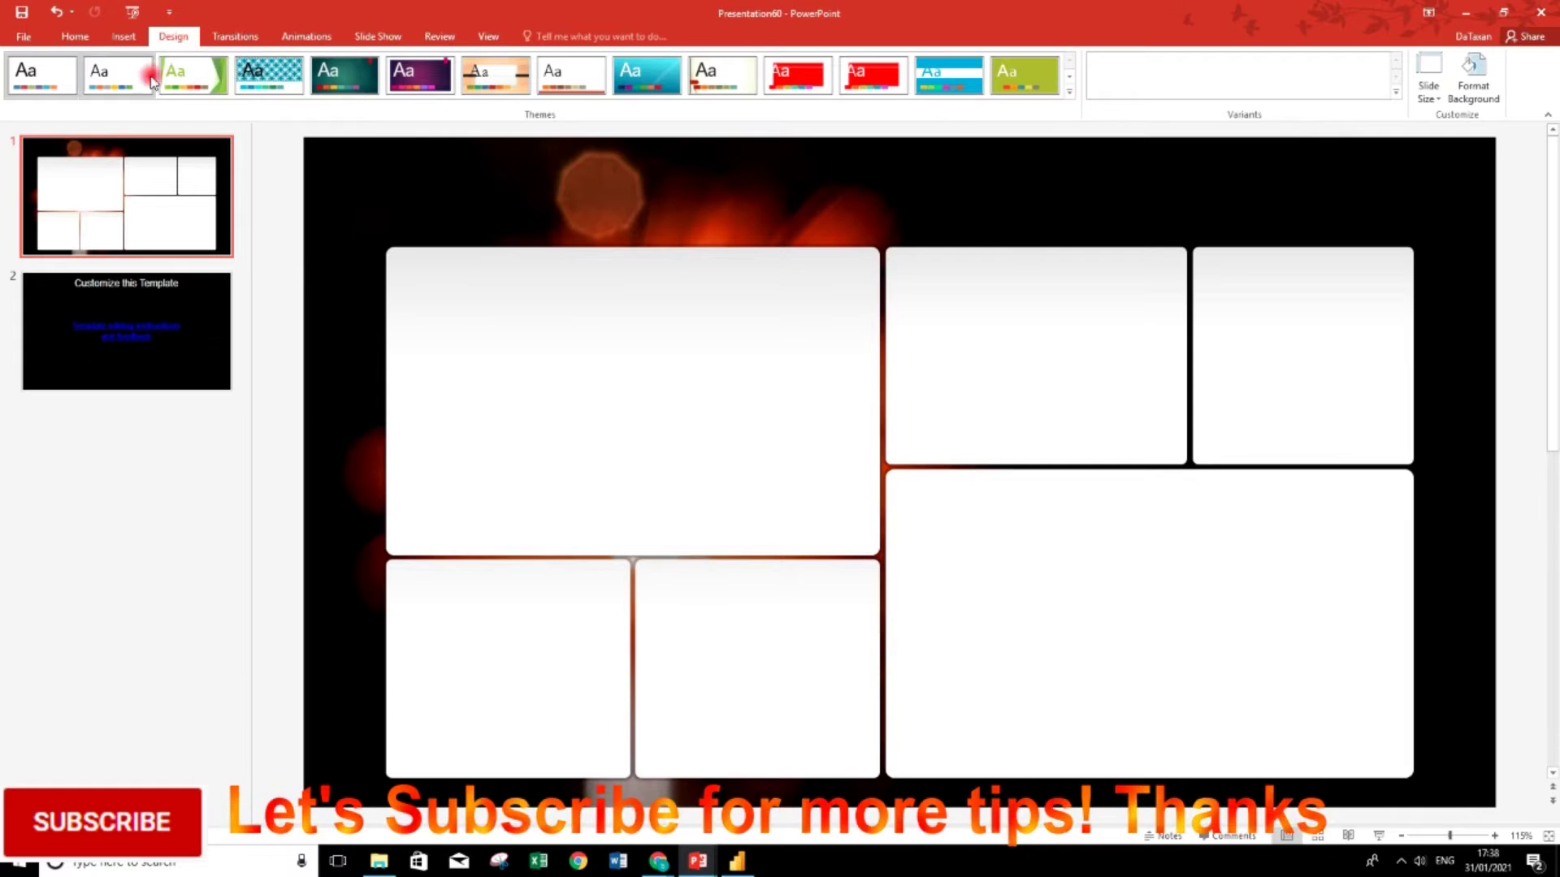
left_click(206, 82)
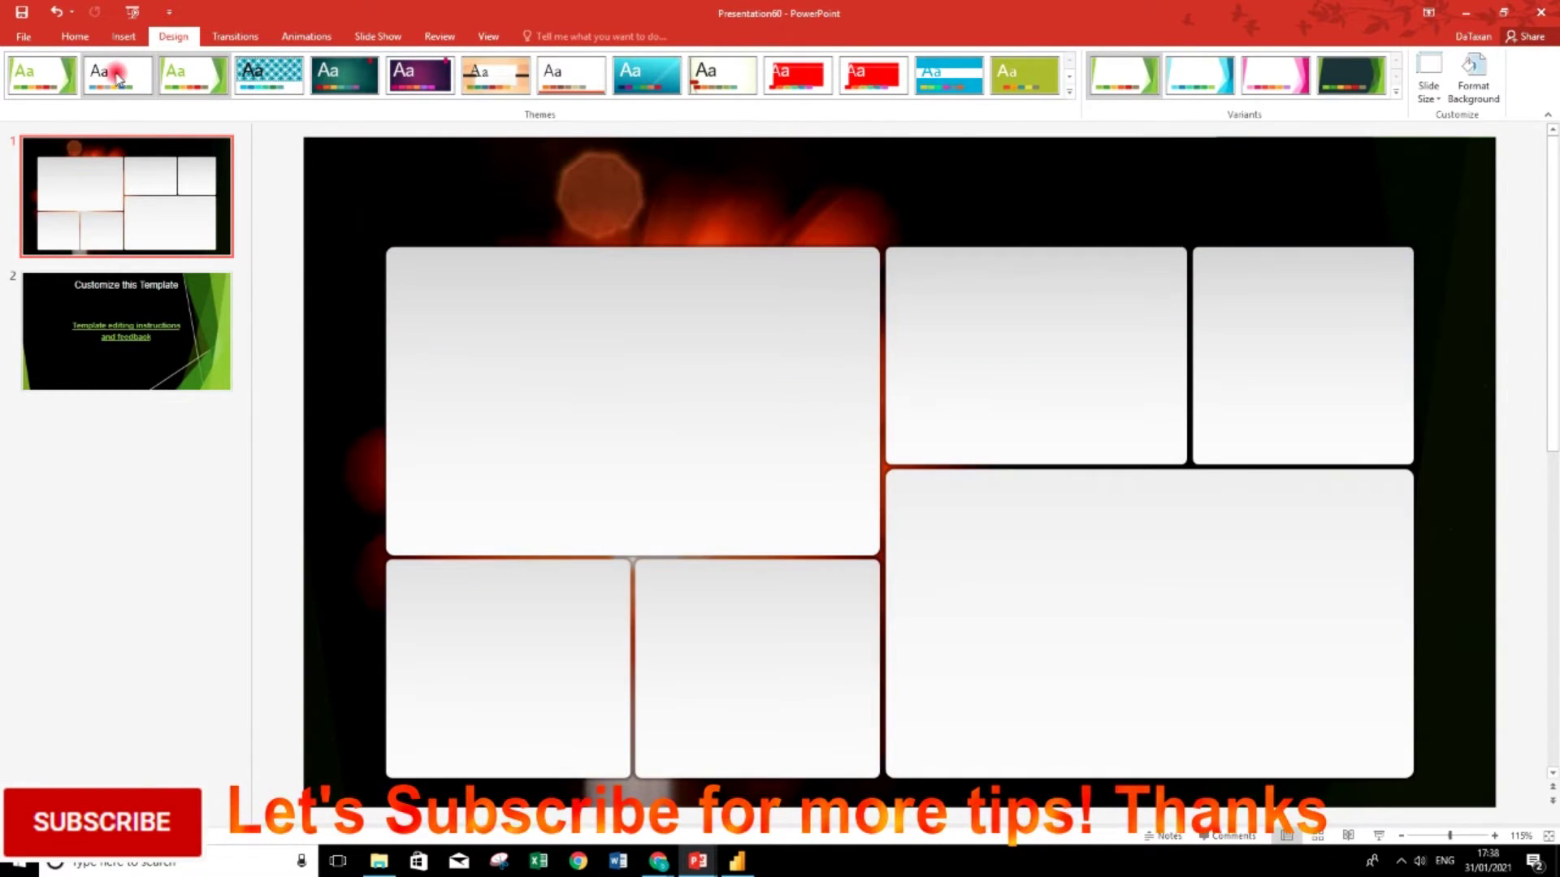
left_click(117, 77)
left_click(276, 81)
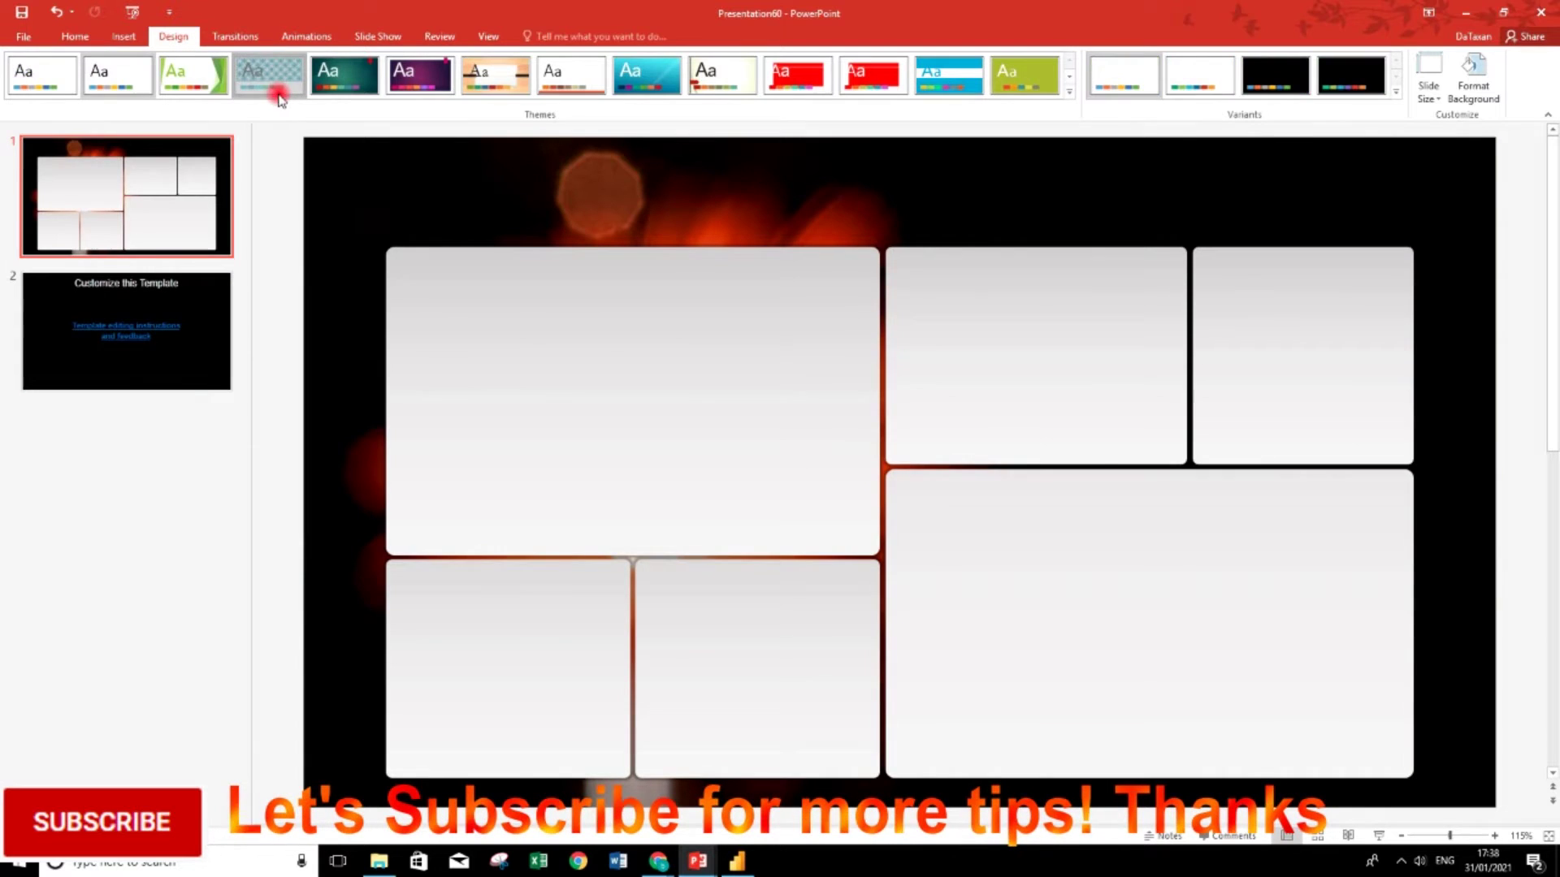
left_click(333, 96)
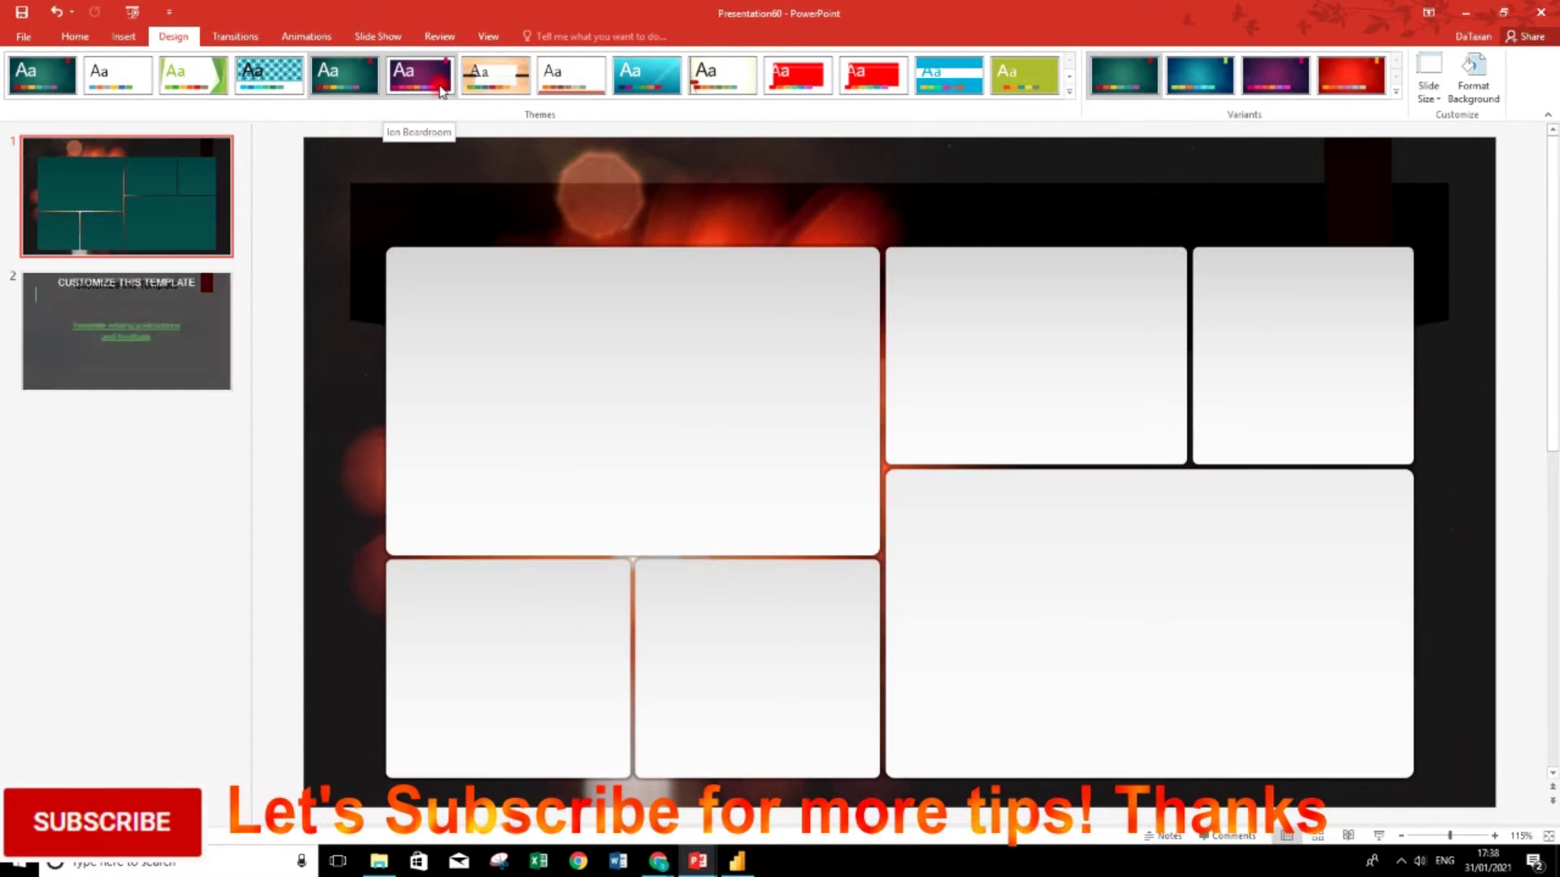
left_click(451, 81)
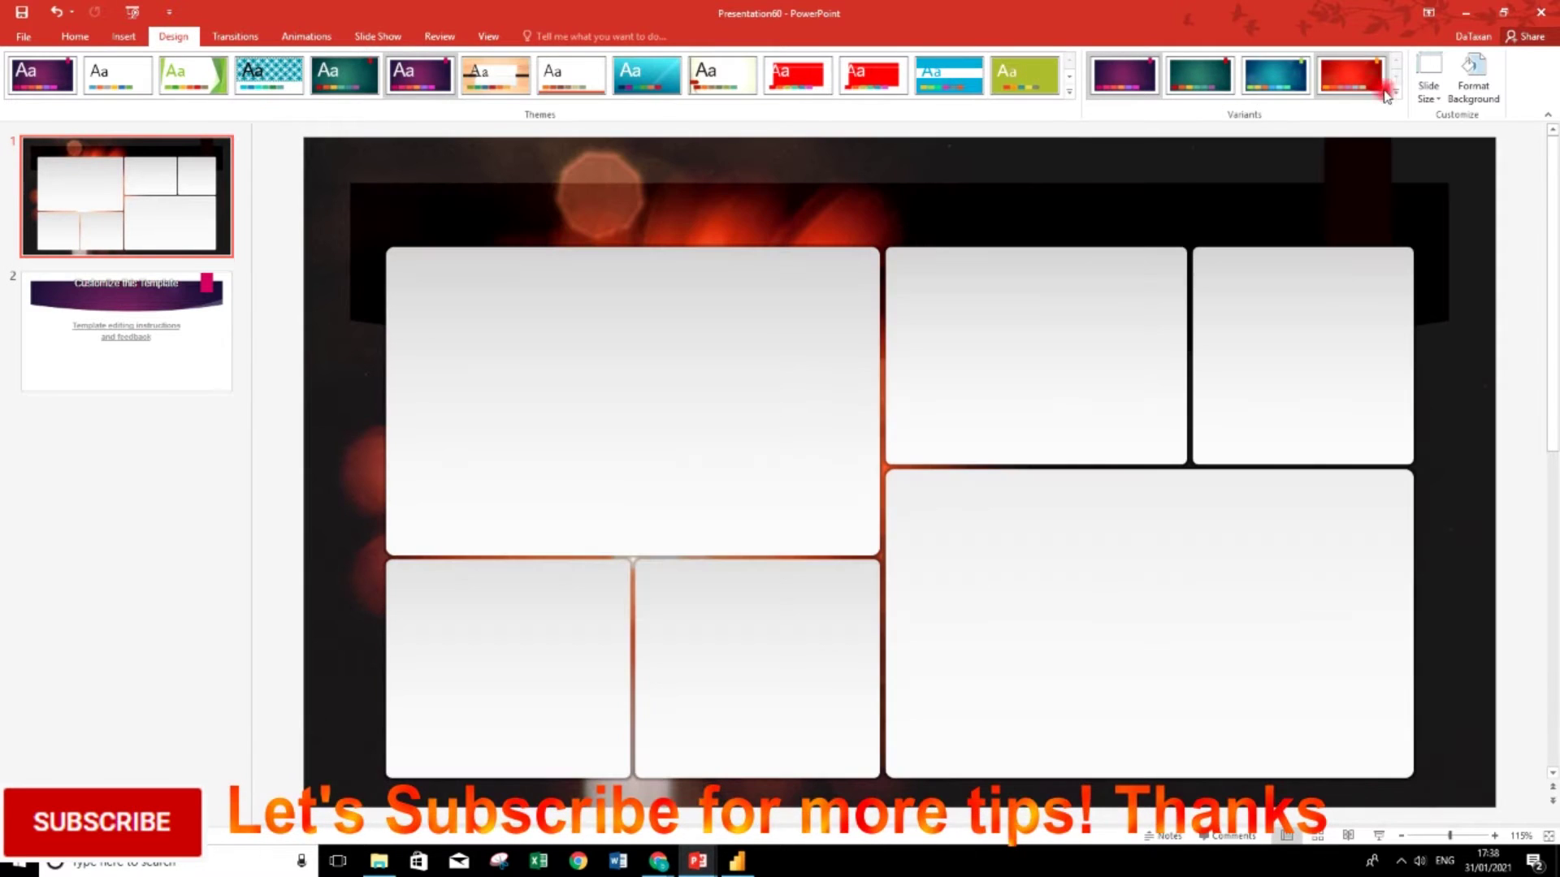
left_click(1396, 91)
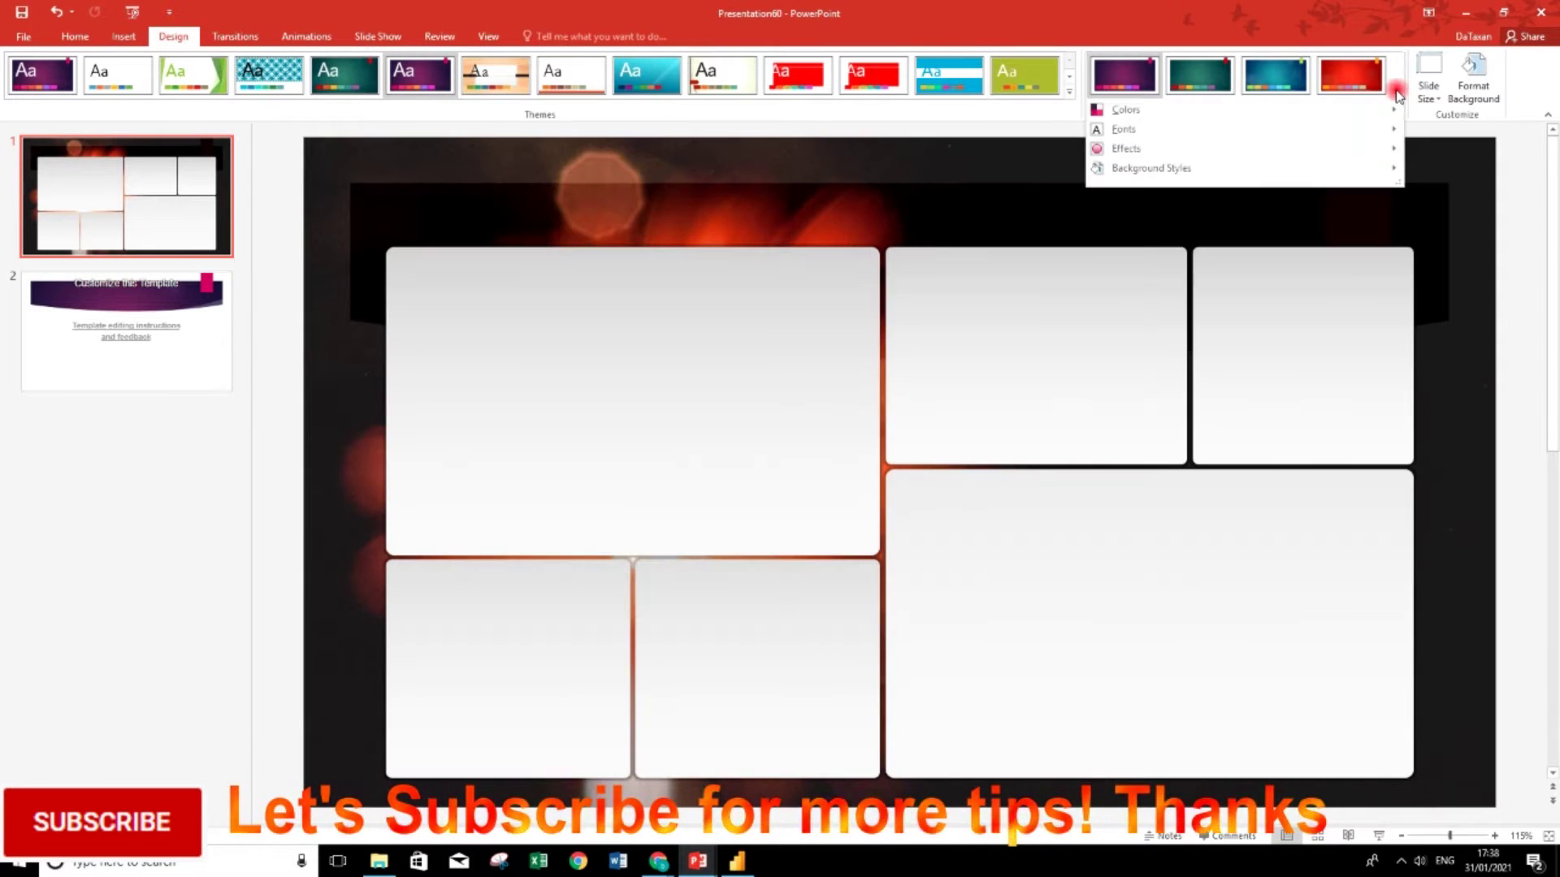
left_click(1212, 110)
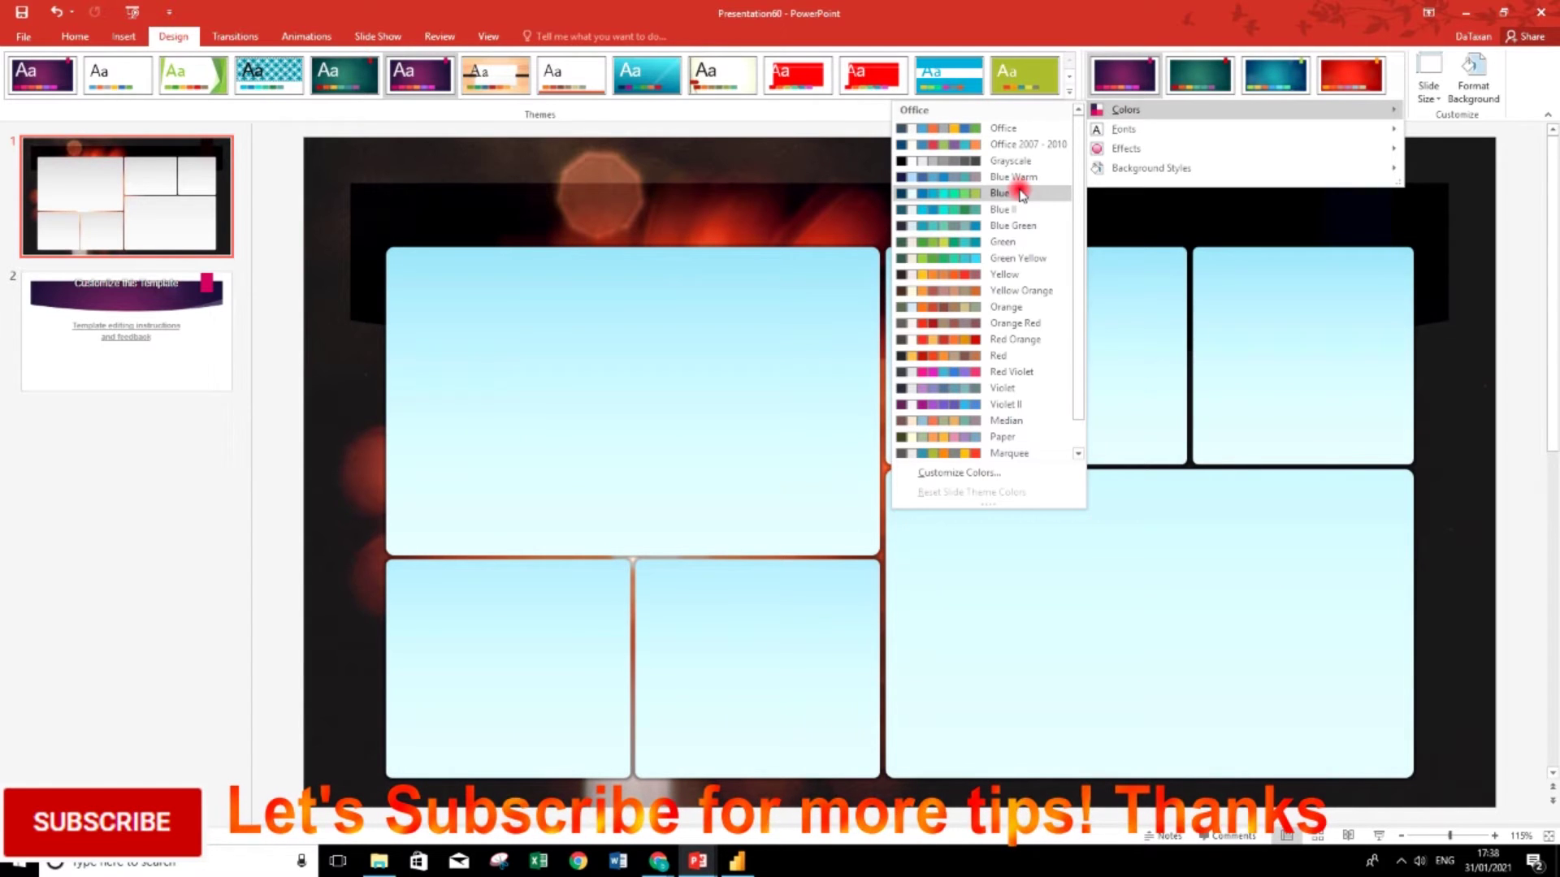
left_click(1020, 194)
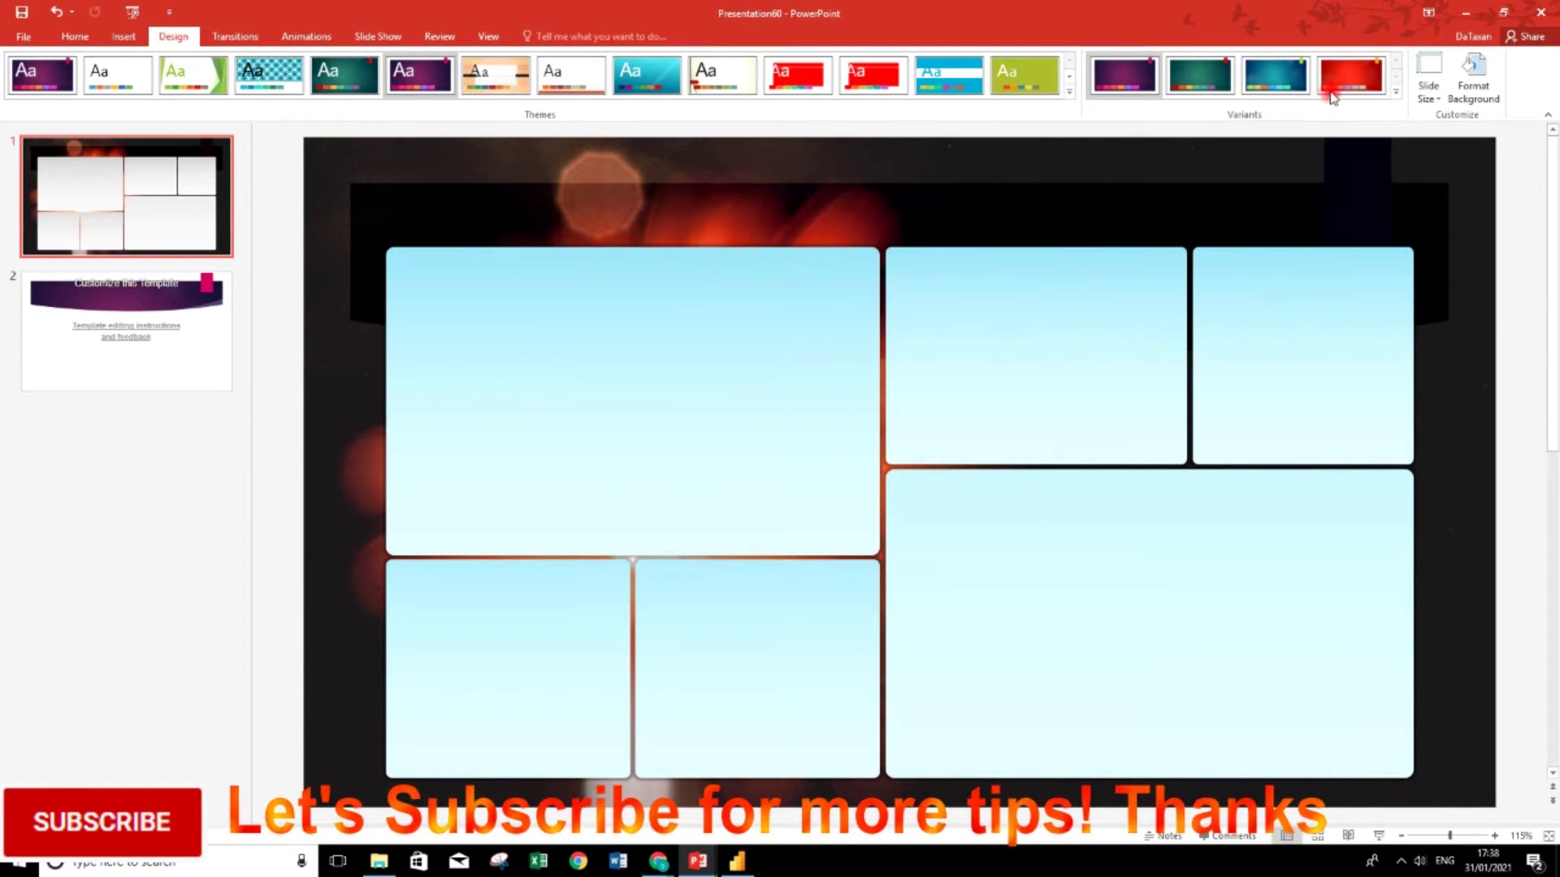
Apply the green-accent theme with a light background style.
left_click(192, 74)
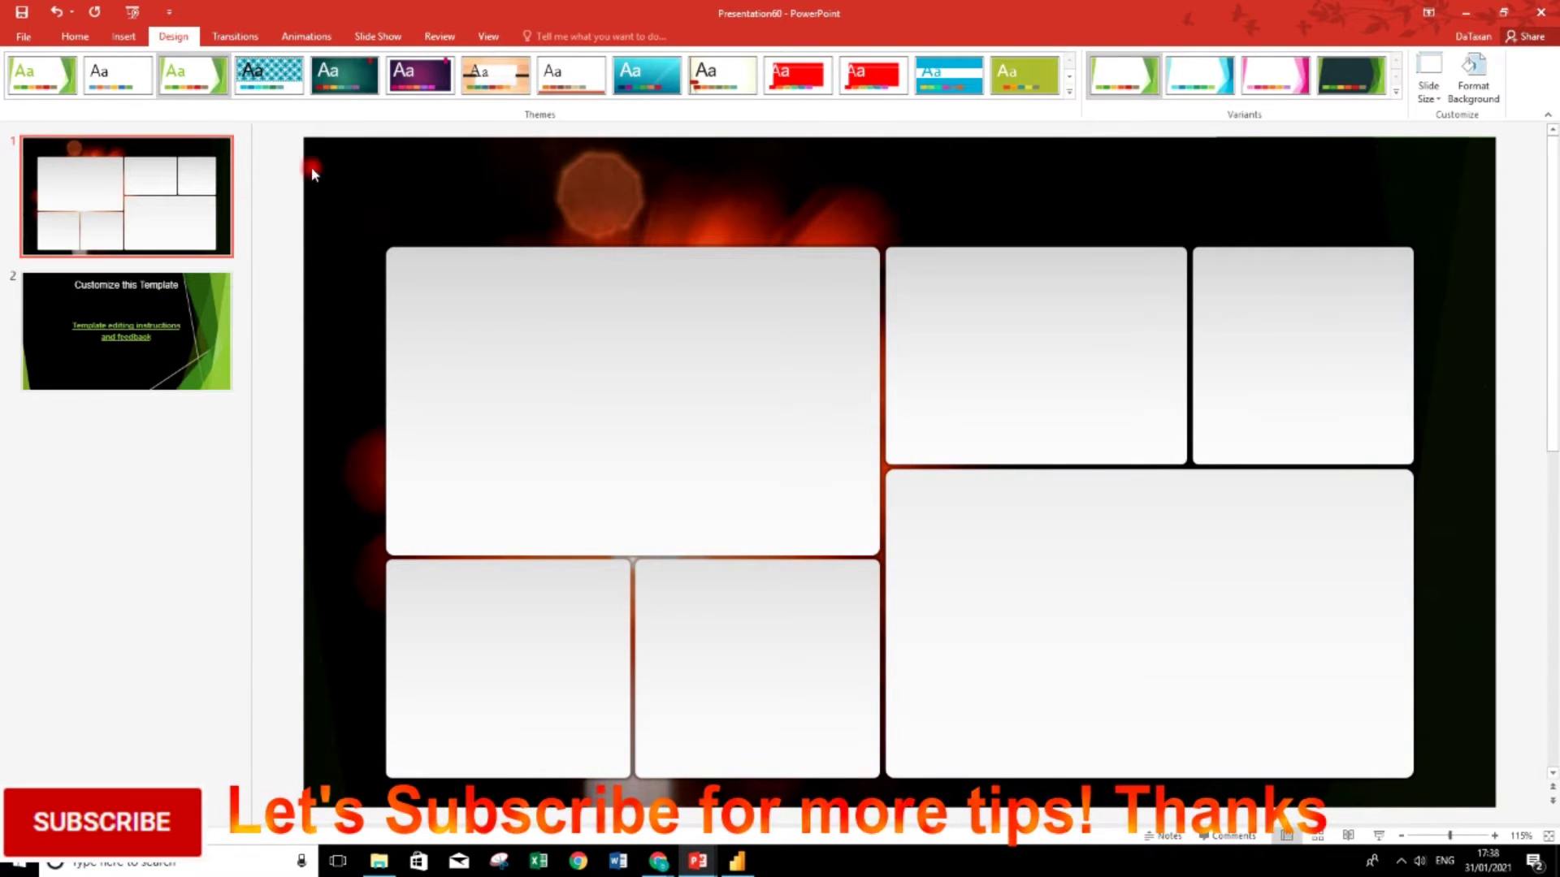
left_click(1395, 92)
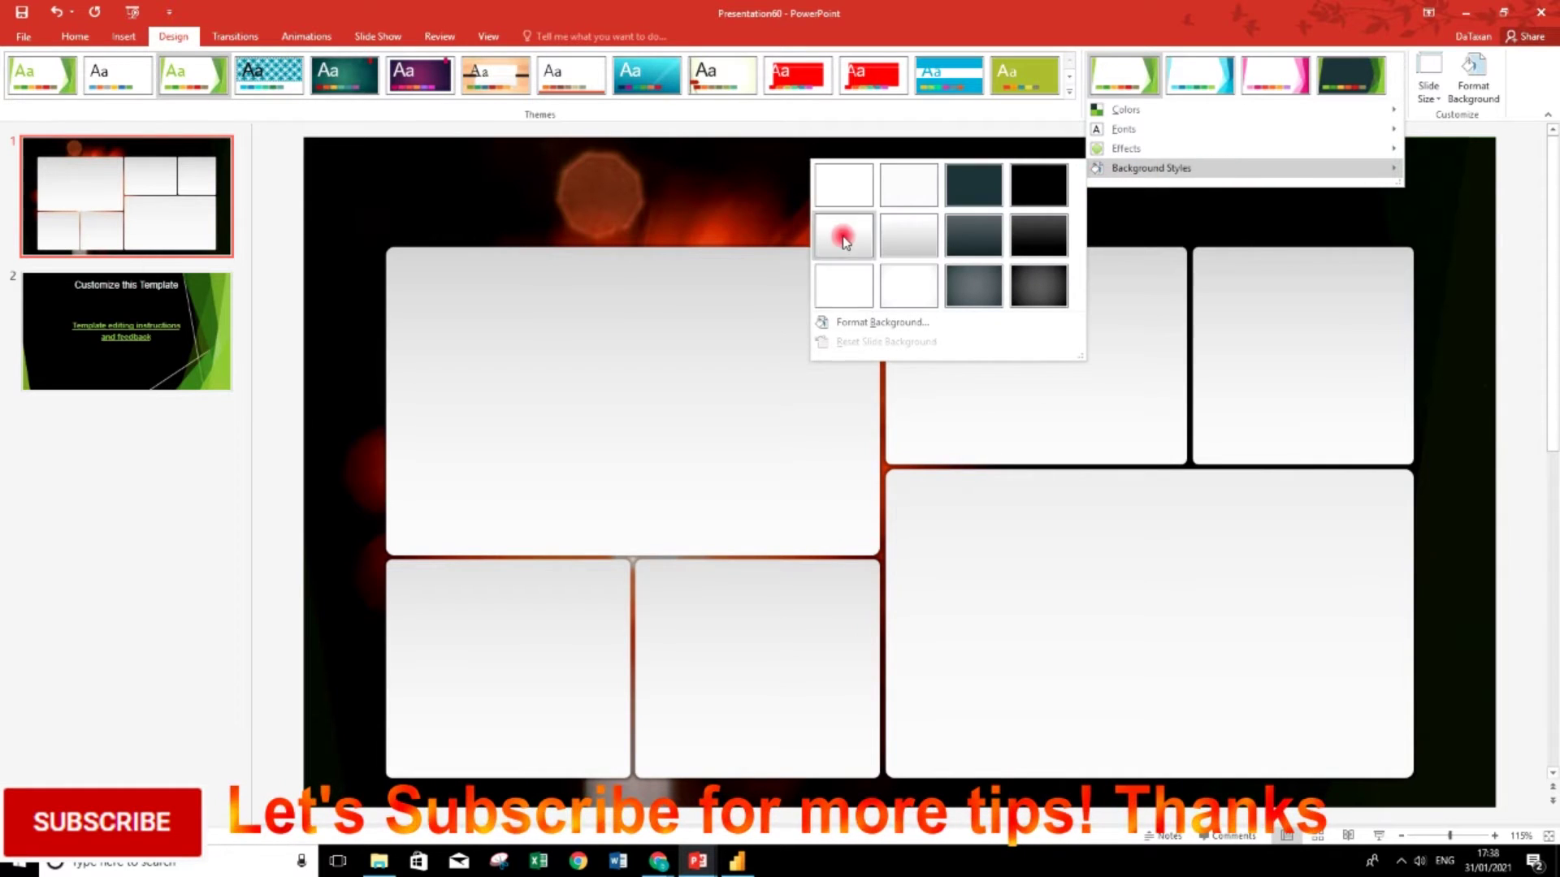
mouse_move(1150, 169)
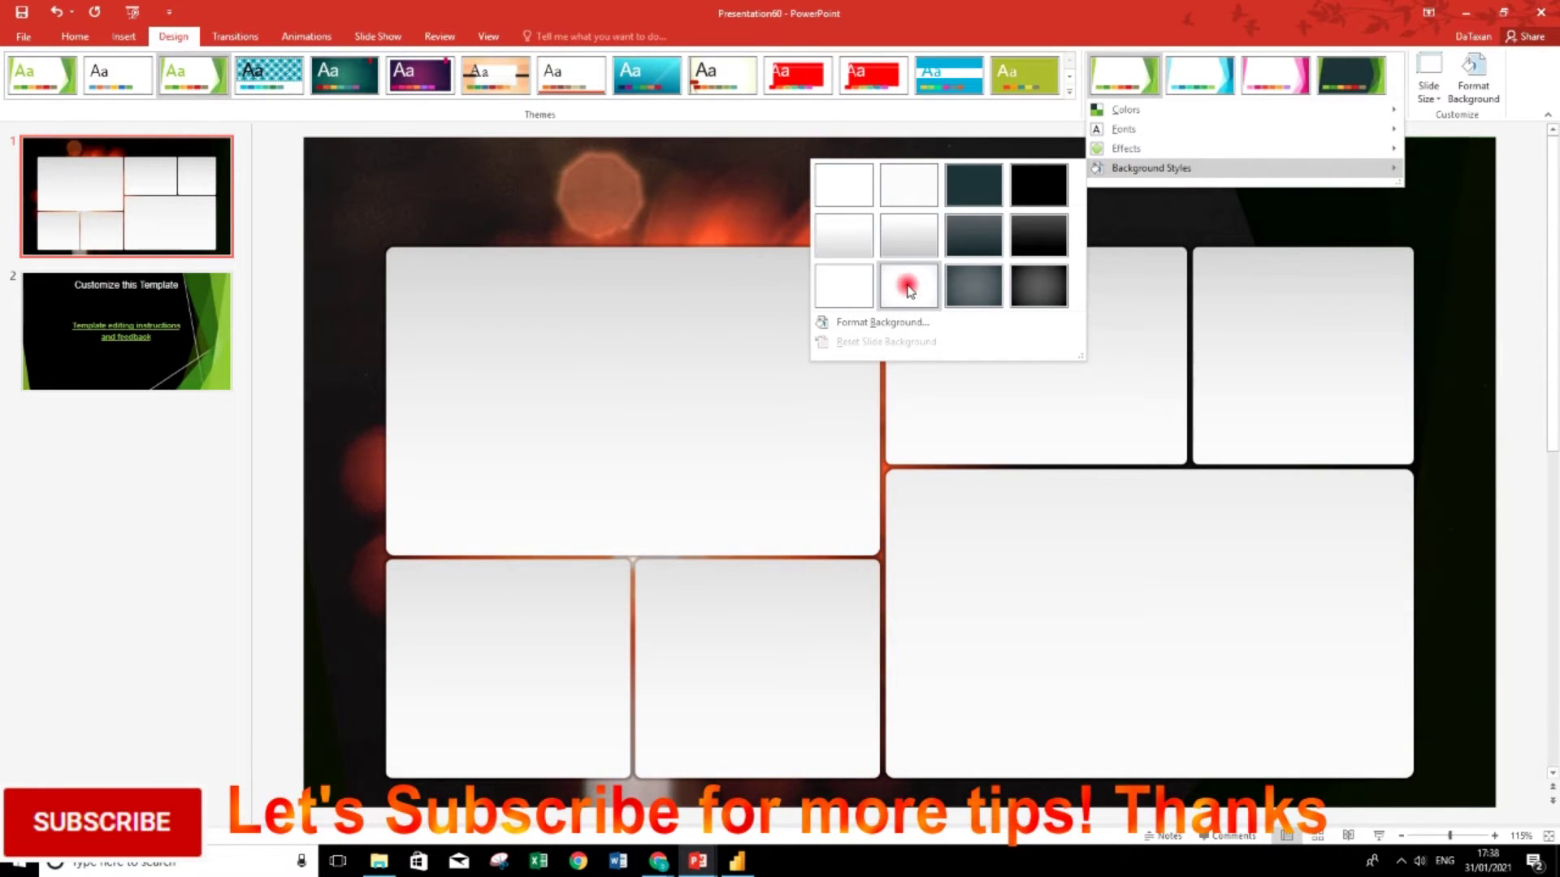
left_click(908, 291)
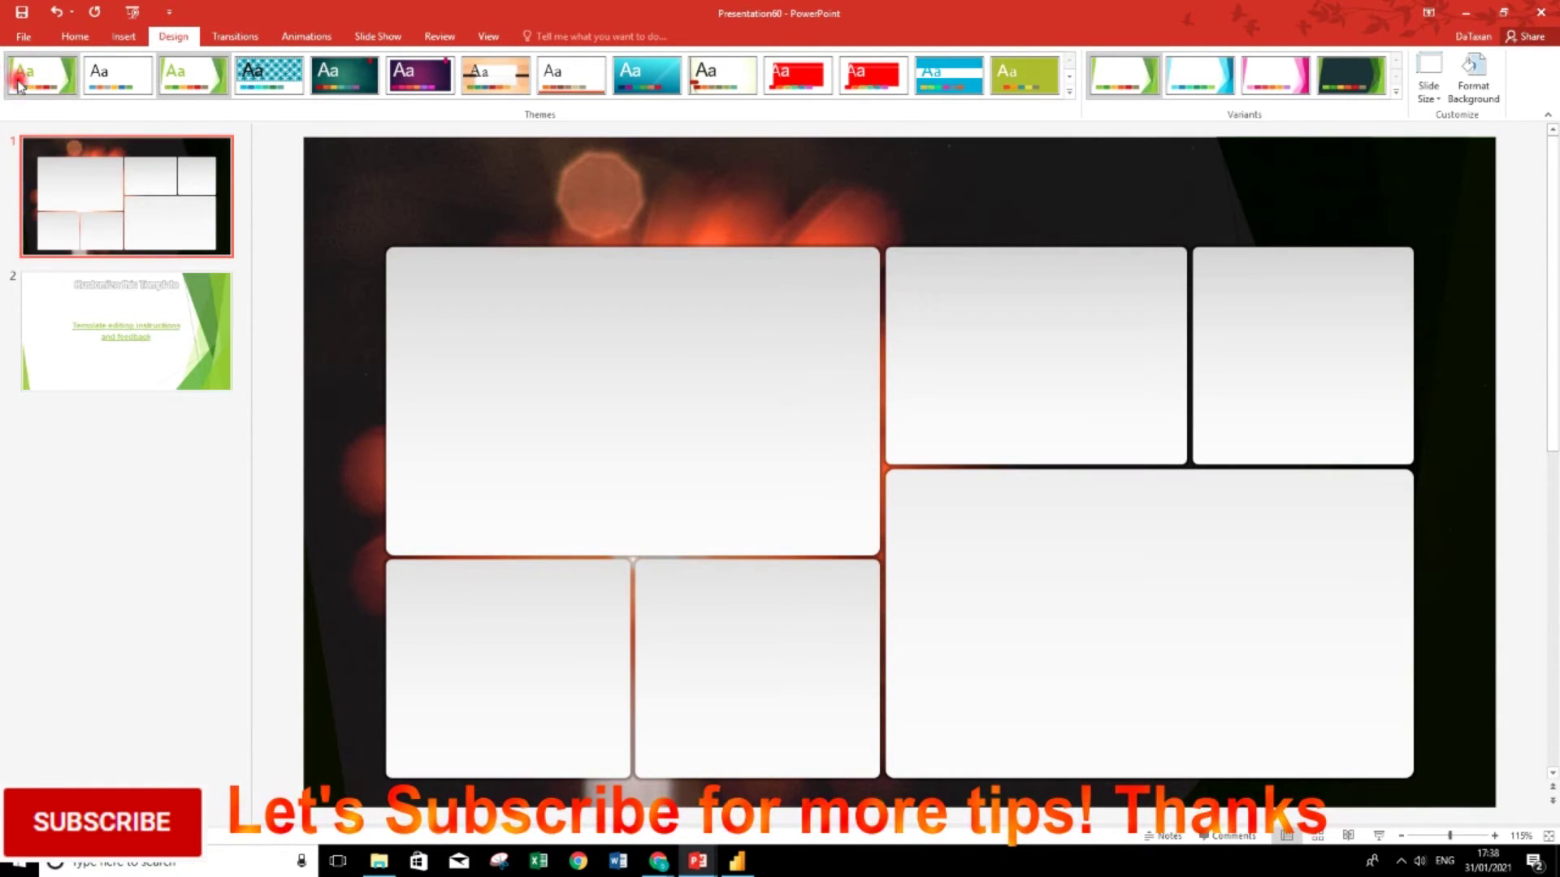
left_click(126, 110)
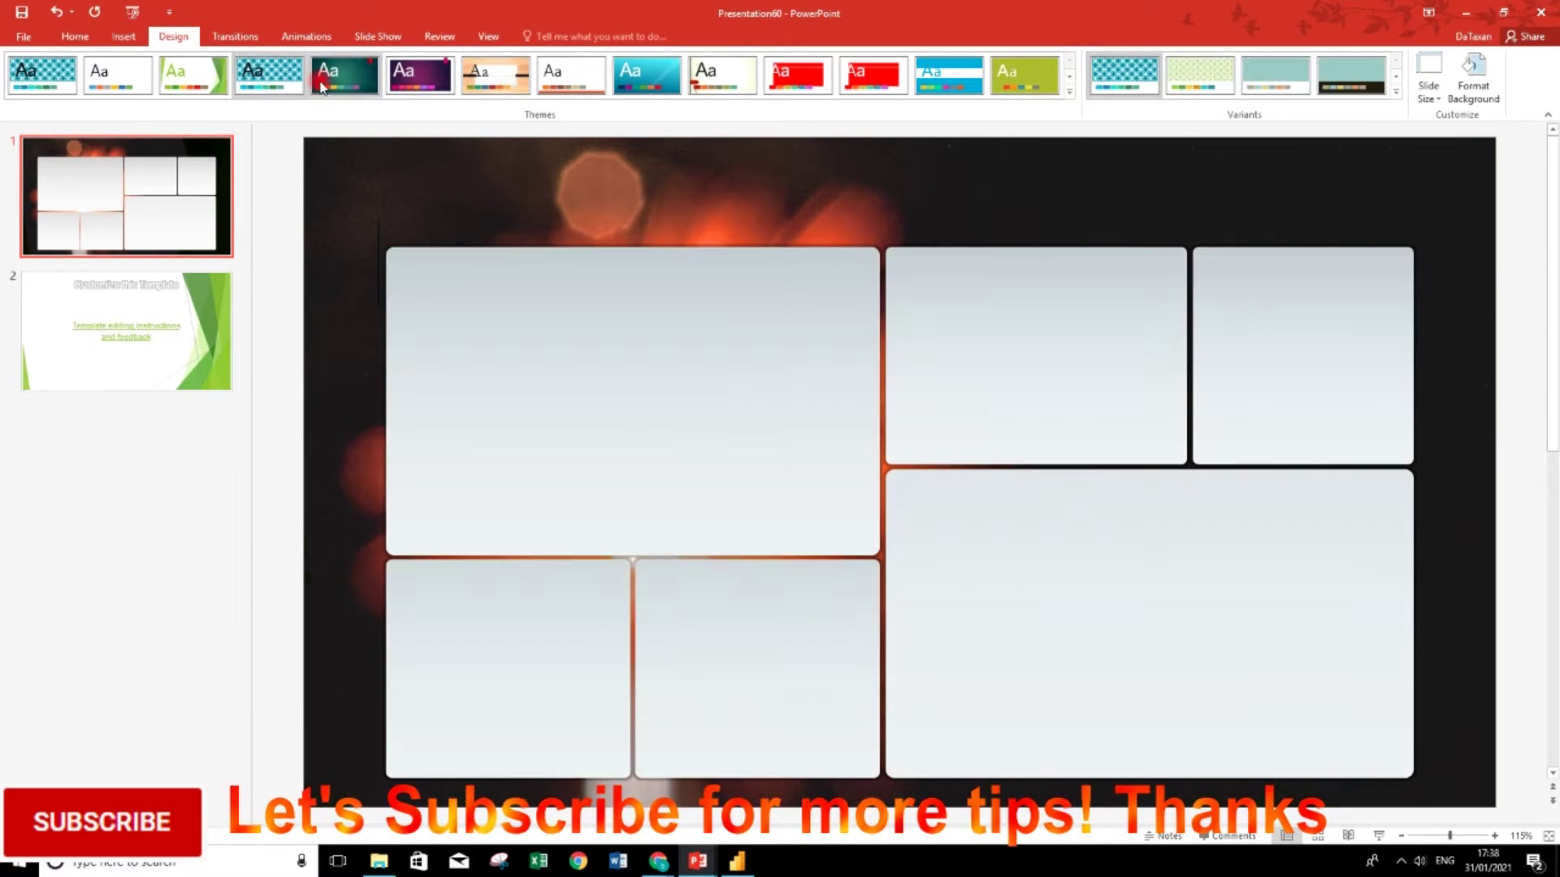
Try the dark teal, purple and teal themes and an orange variant, then return to green-accent.
left_click(344, 75)
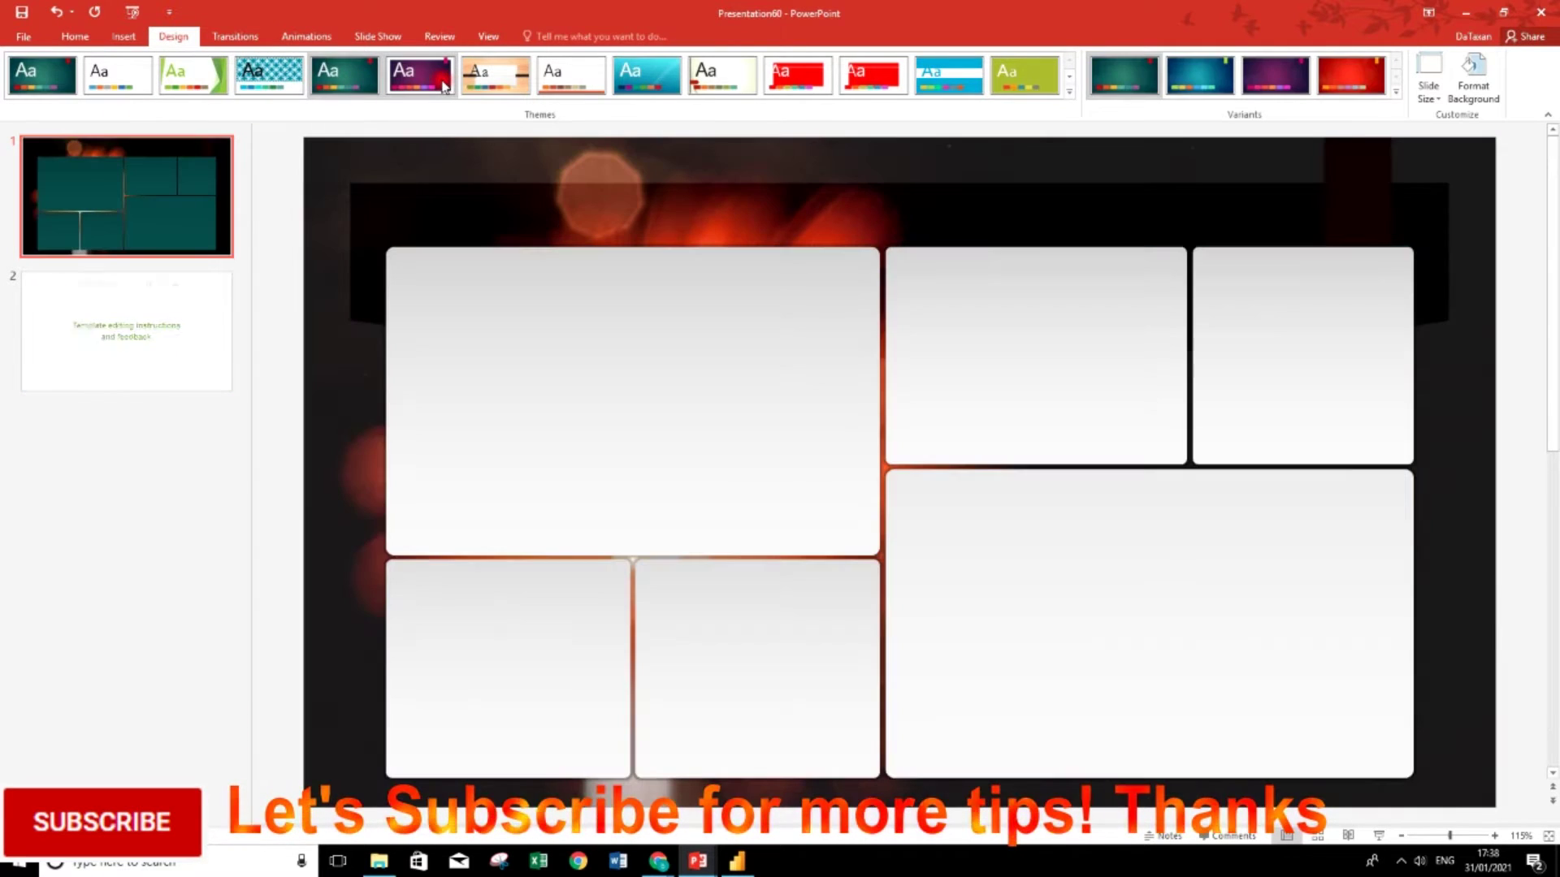
left_click(444, 87)
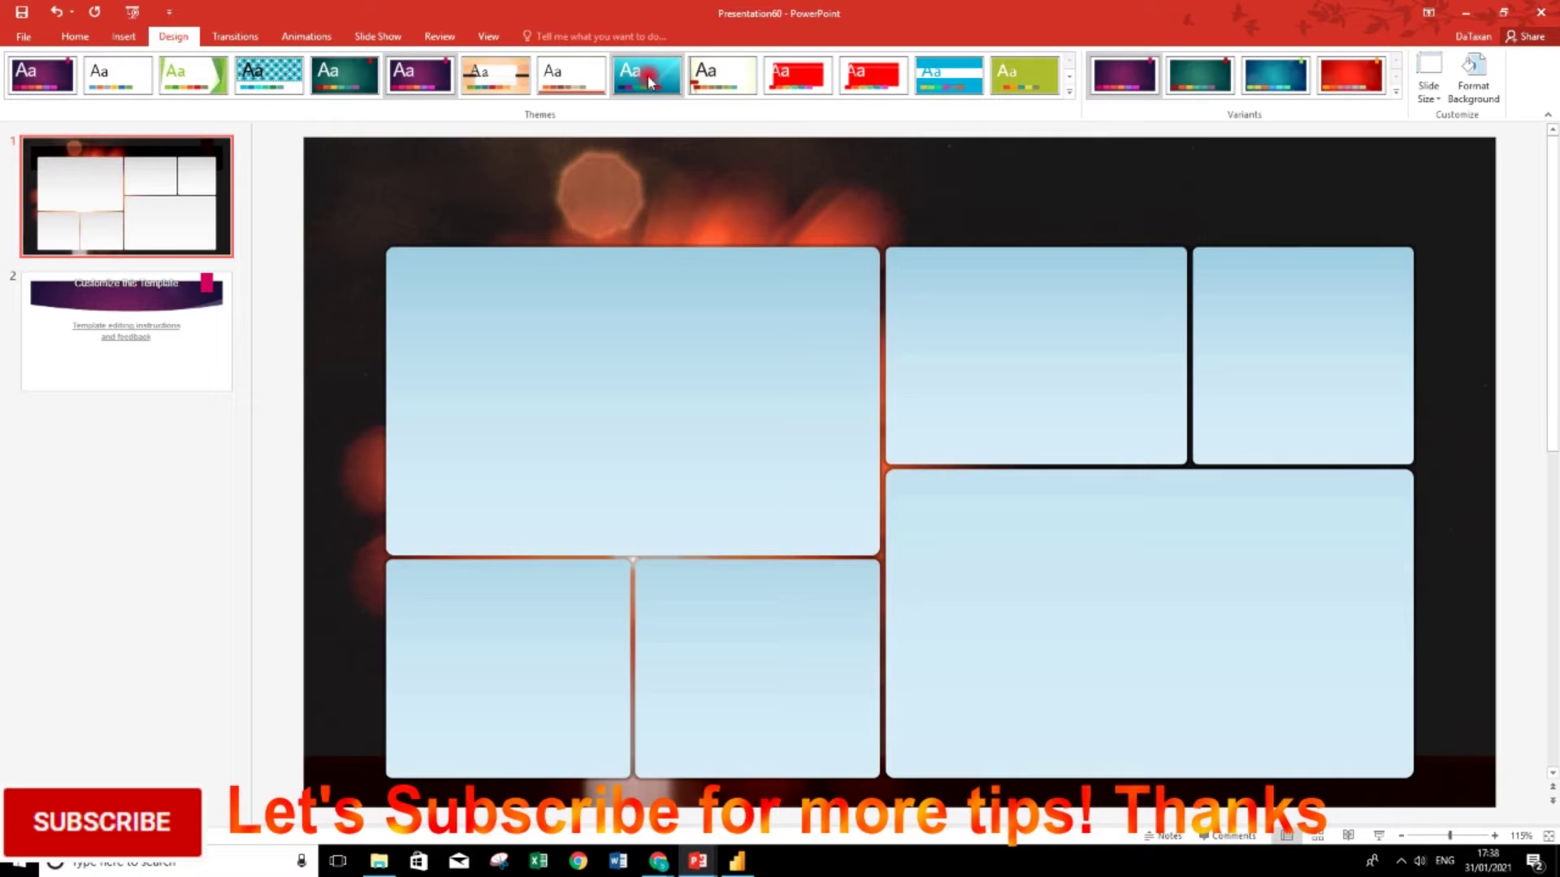
left_click(650, 81)
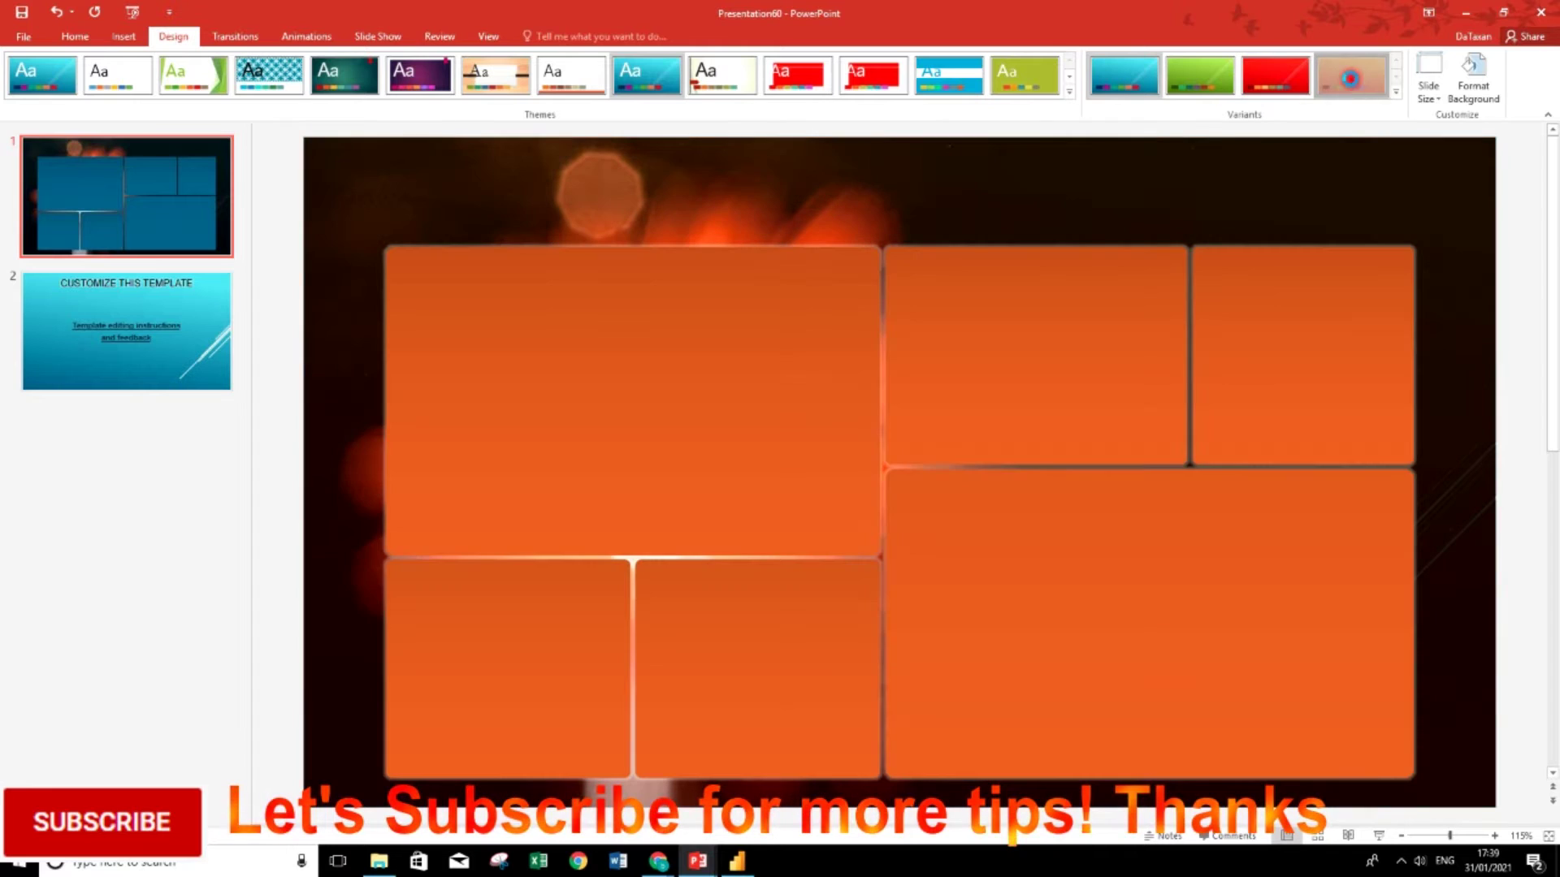
left_click(1351, 81)
left_click(1395, 95)
mouse_move(1241, 110)
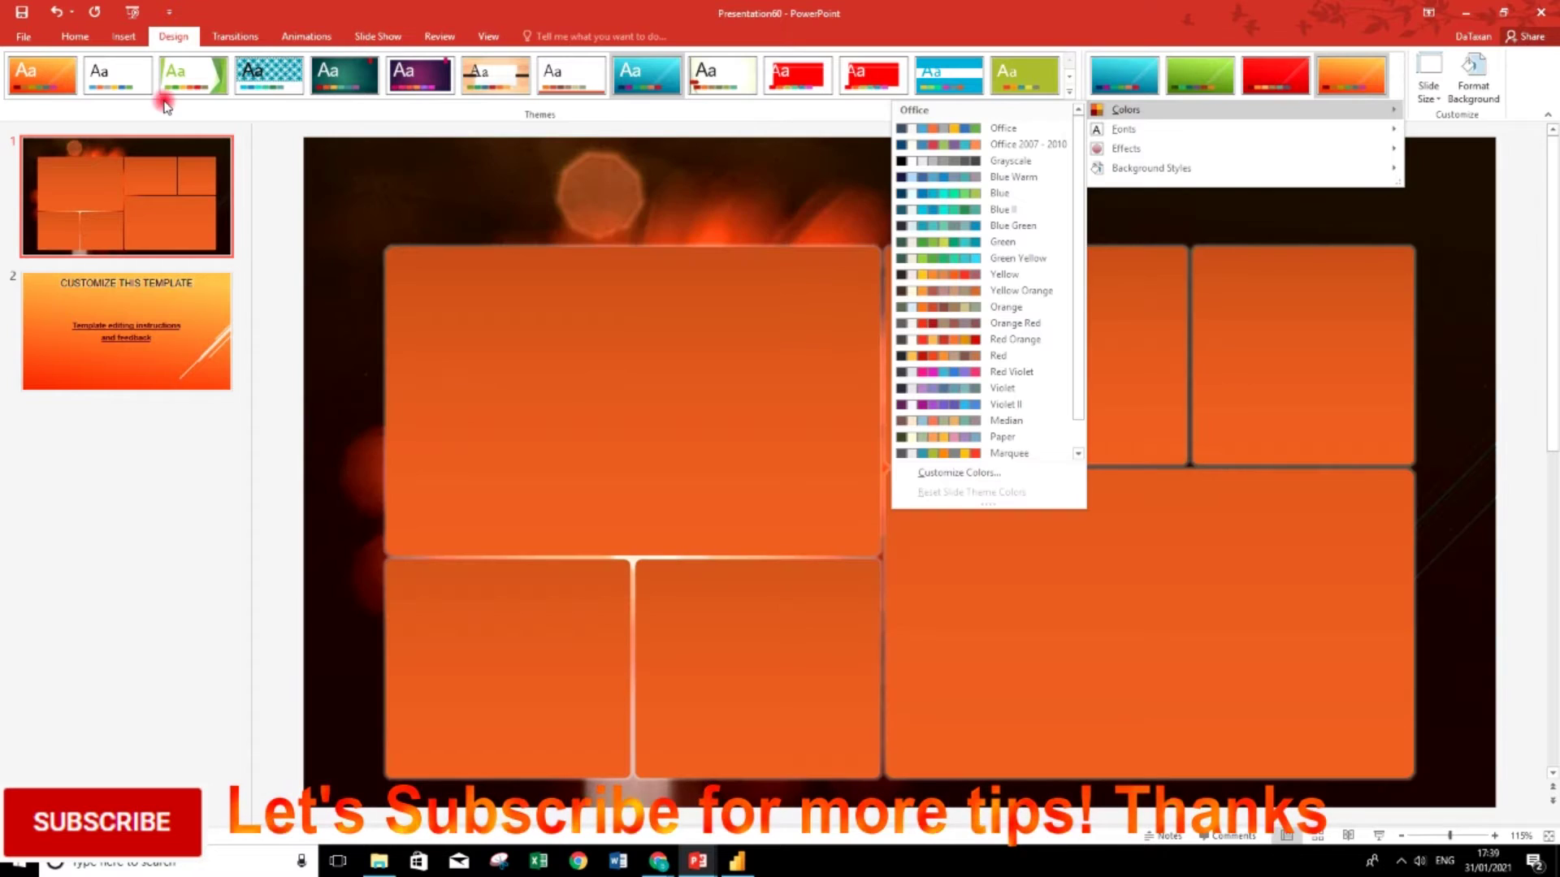
left_click(199, 83)
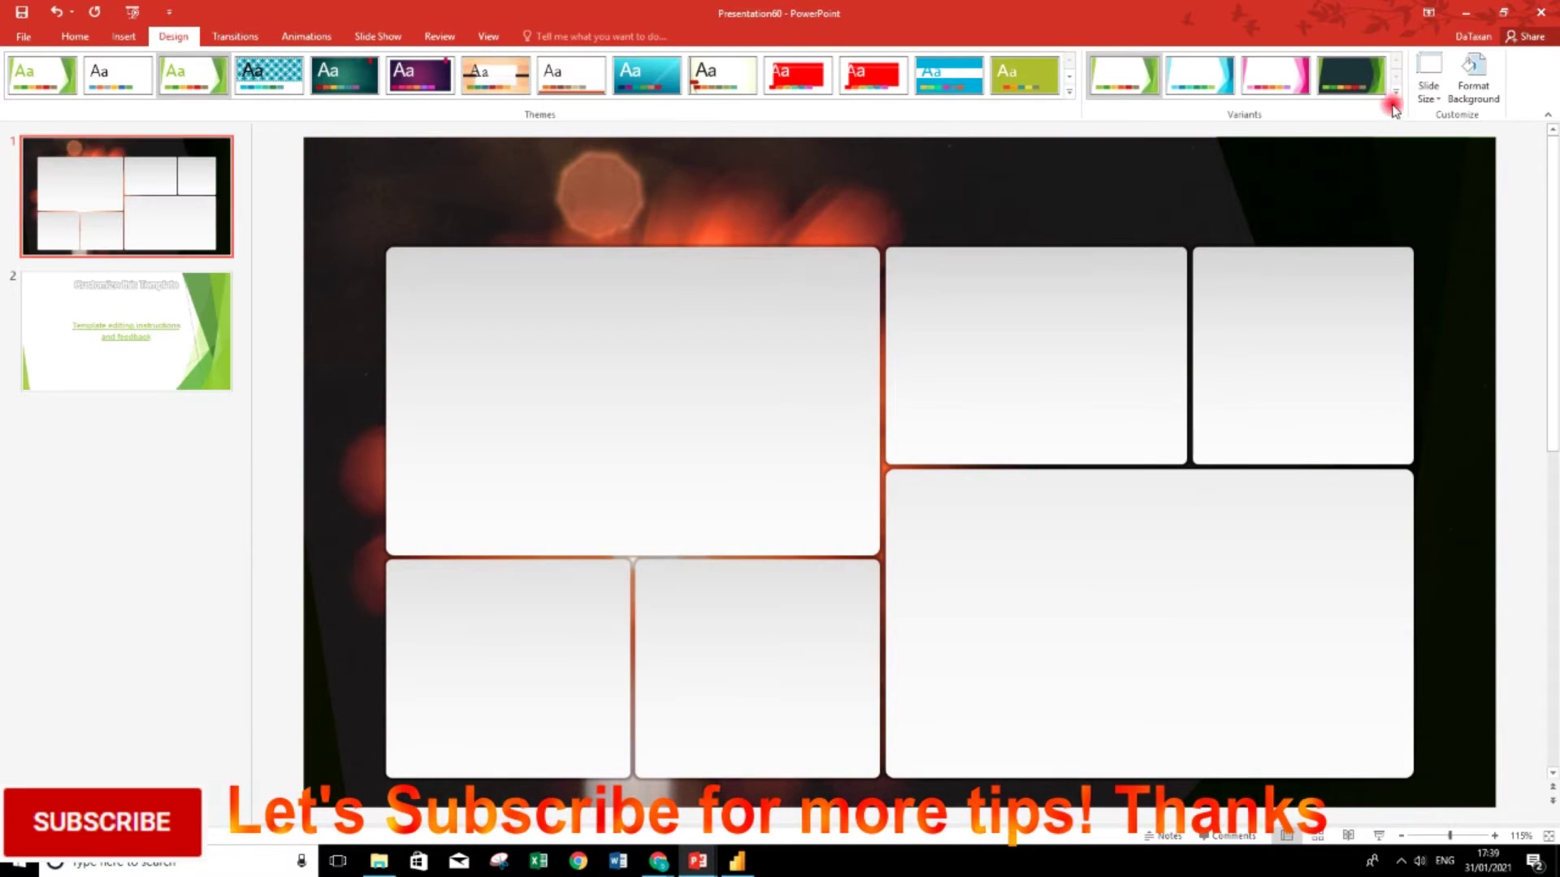
left_click(1394, 92)
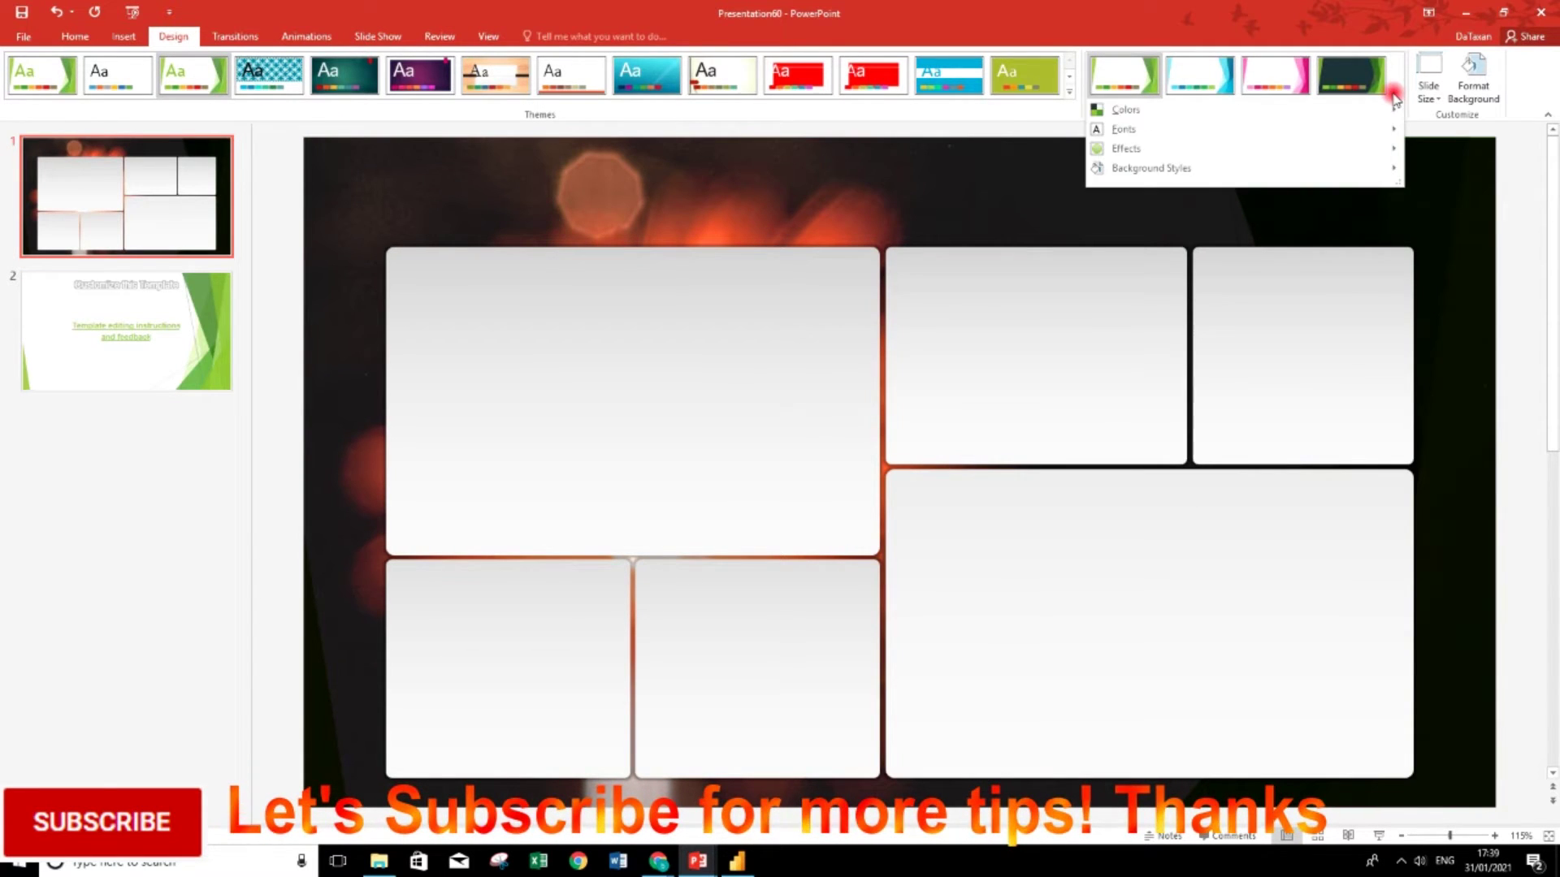
left_click(892, 213)
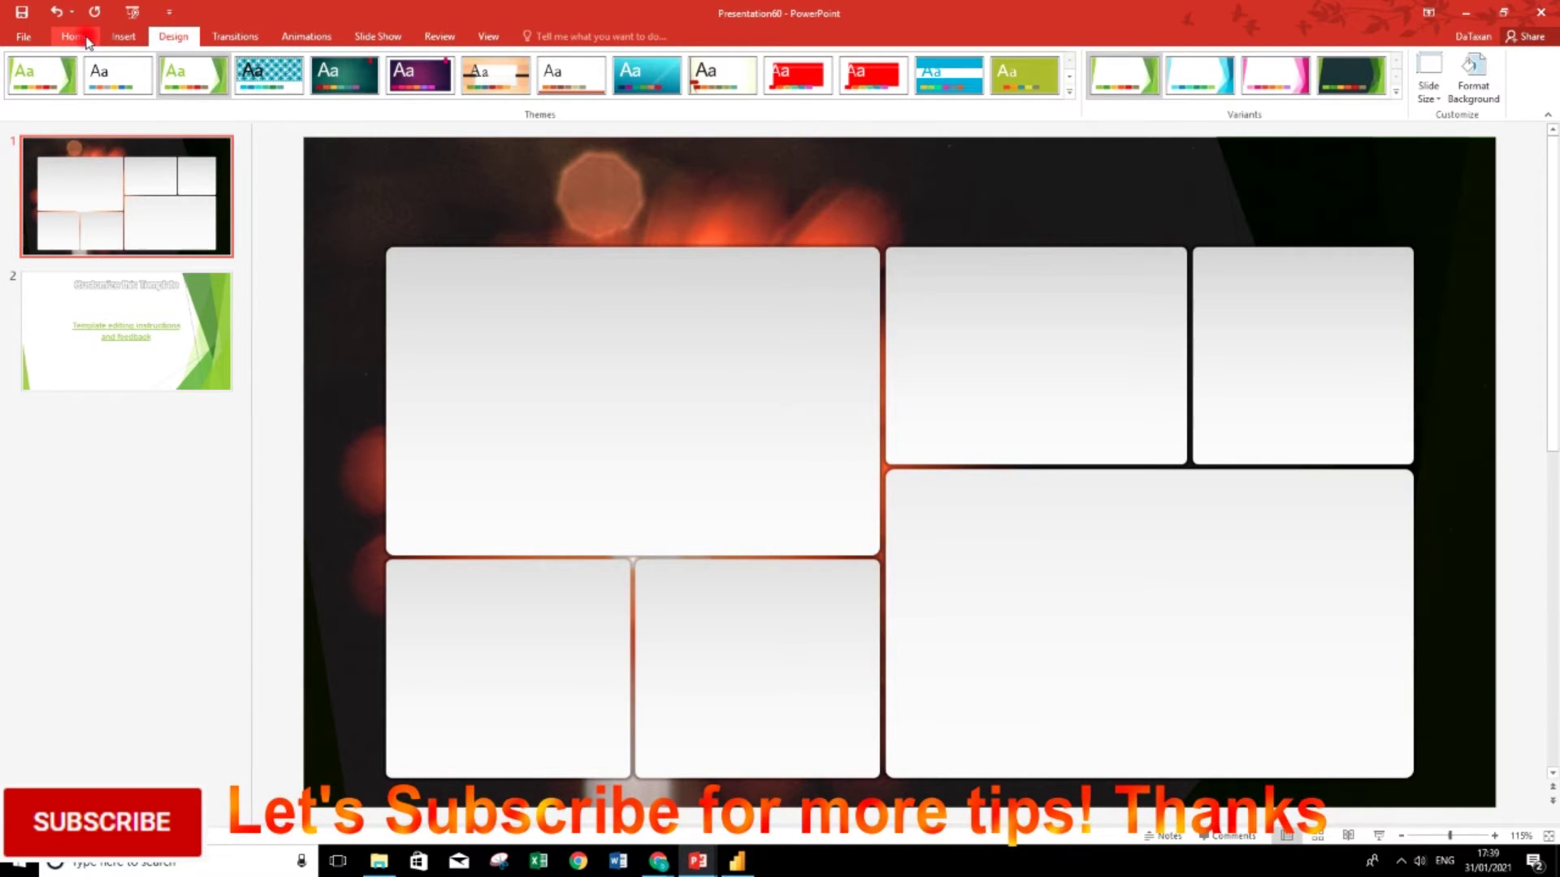
Save only the current slide as a PNG named Presentation60 in the Power BI folder.
left_click(26, 36)
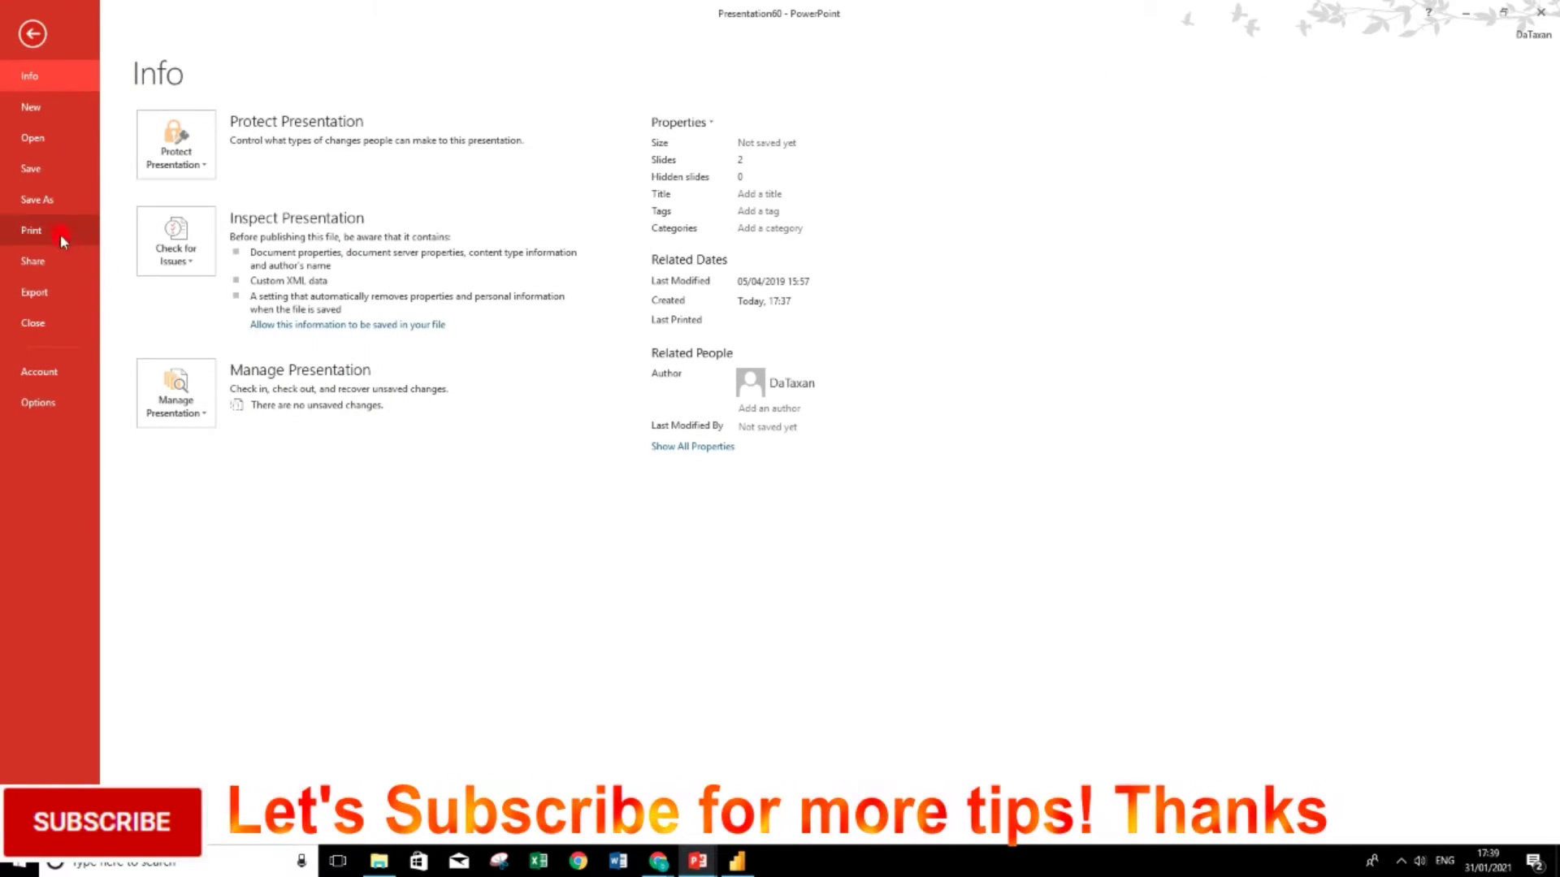
left_click(66, 203)
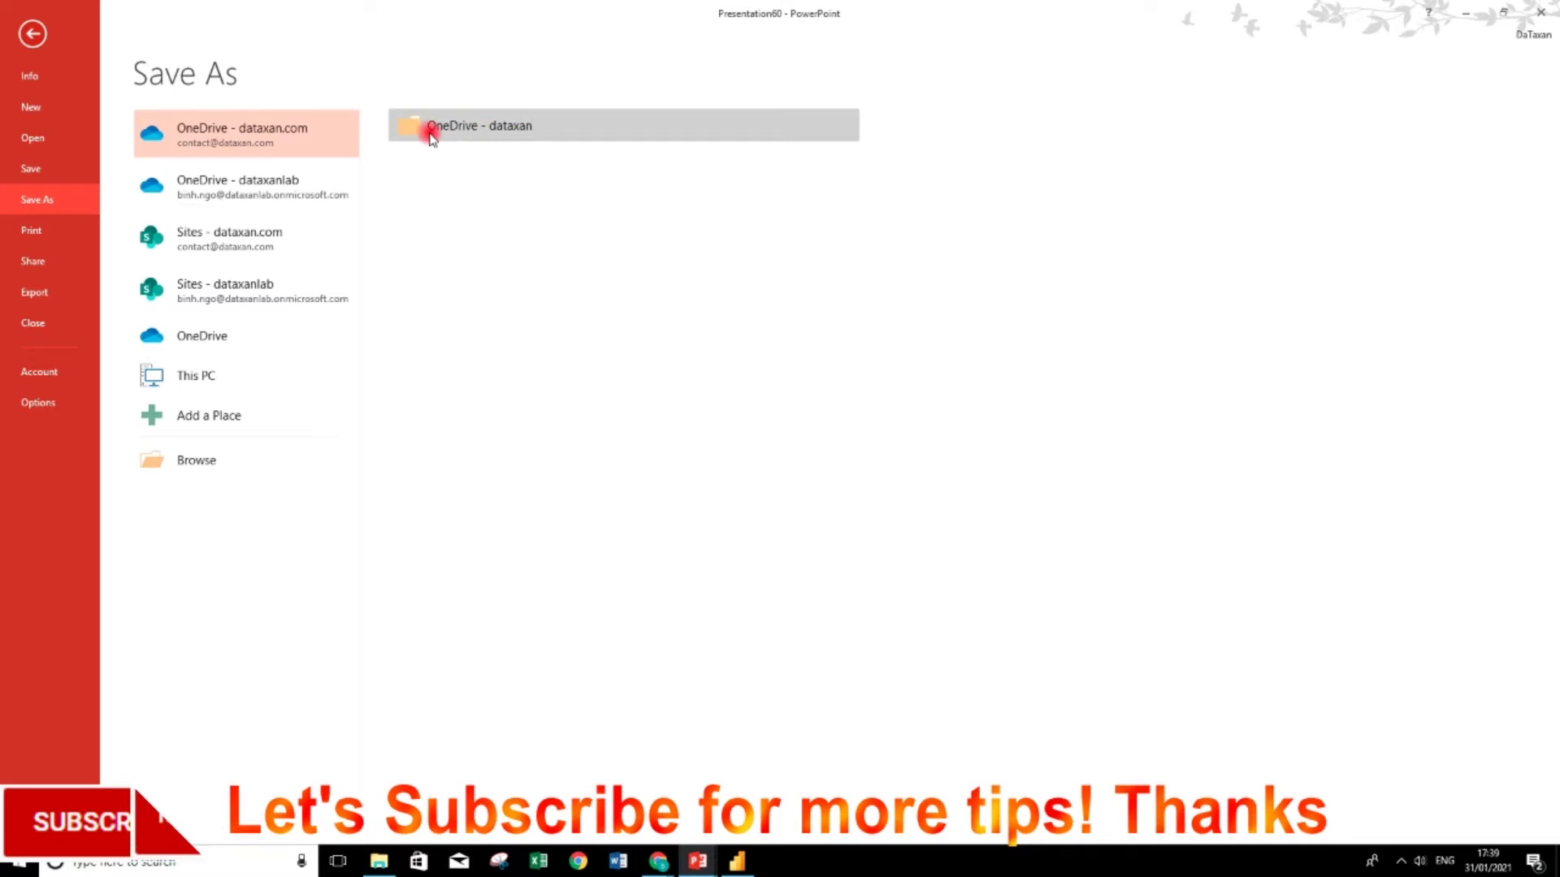
left_click(293, 453)
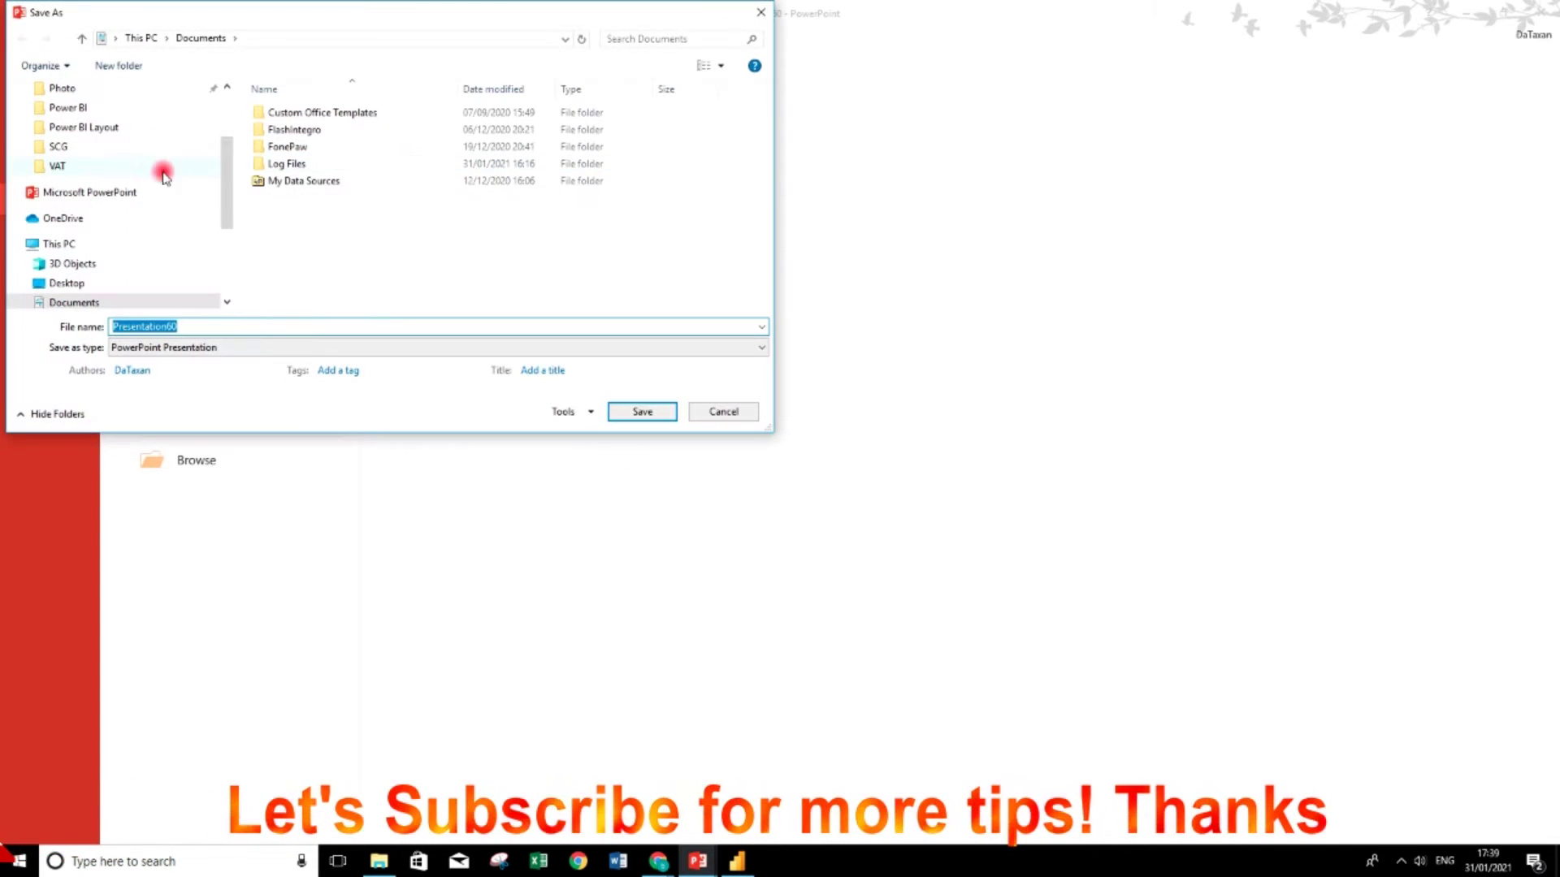
left_click(145, 110)
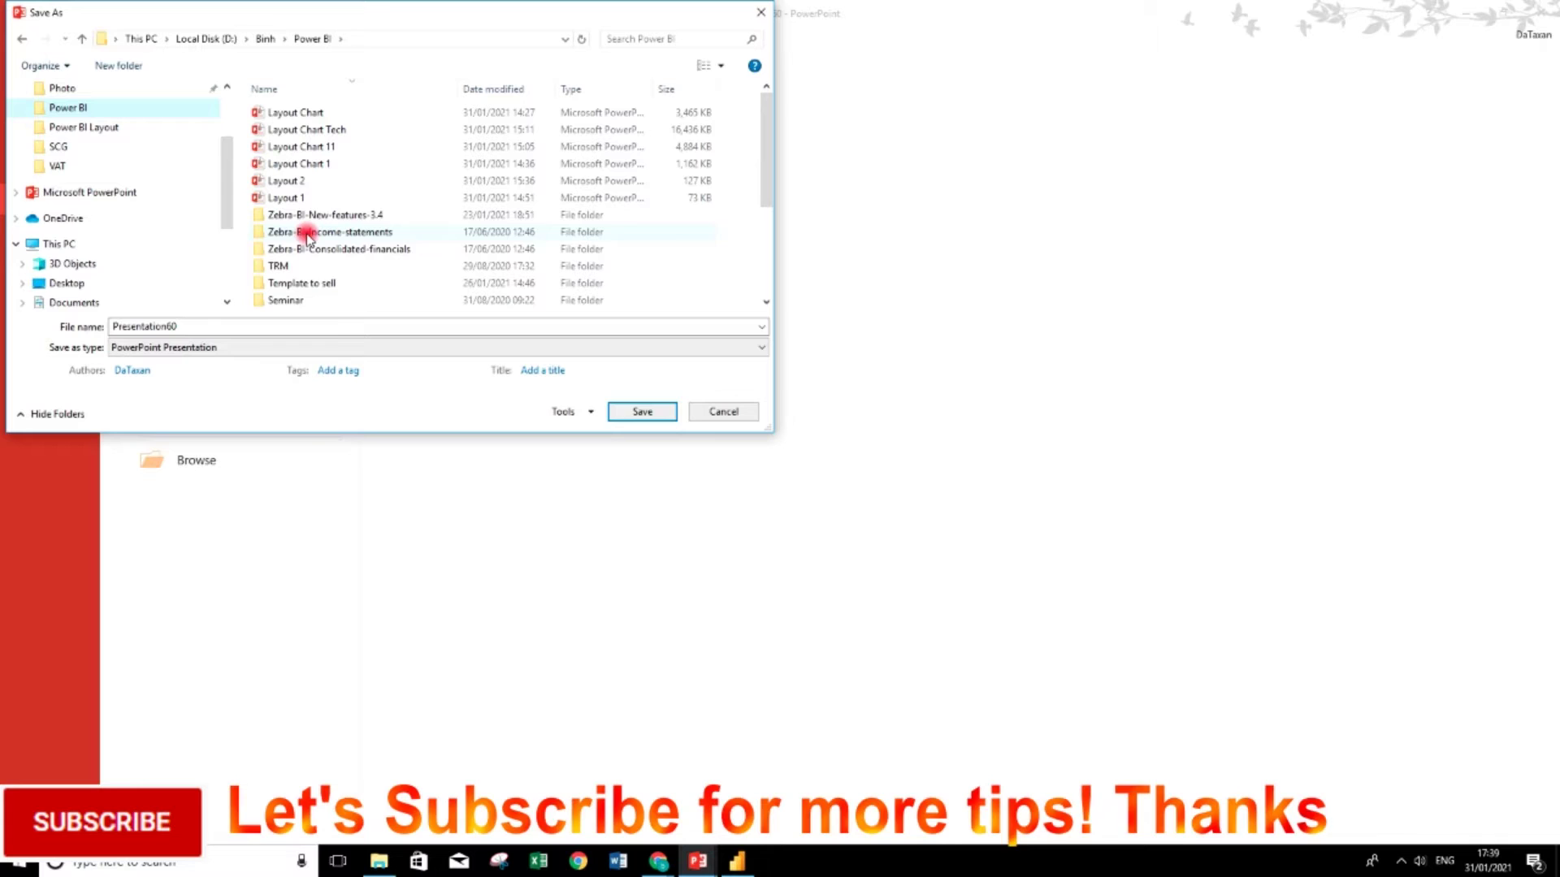
left_click(330, 347)
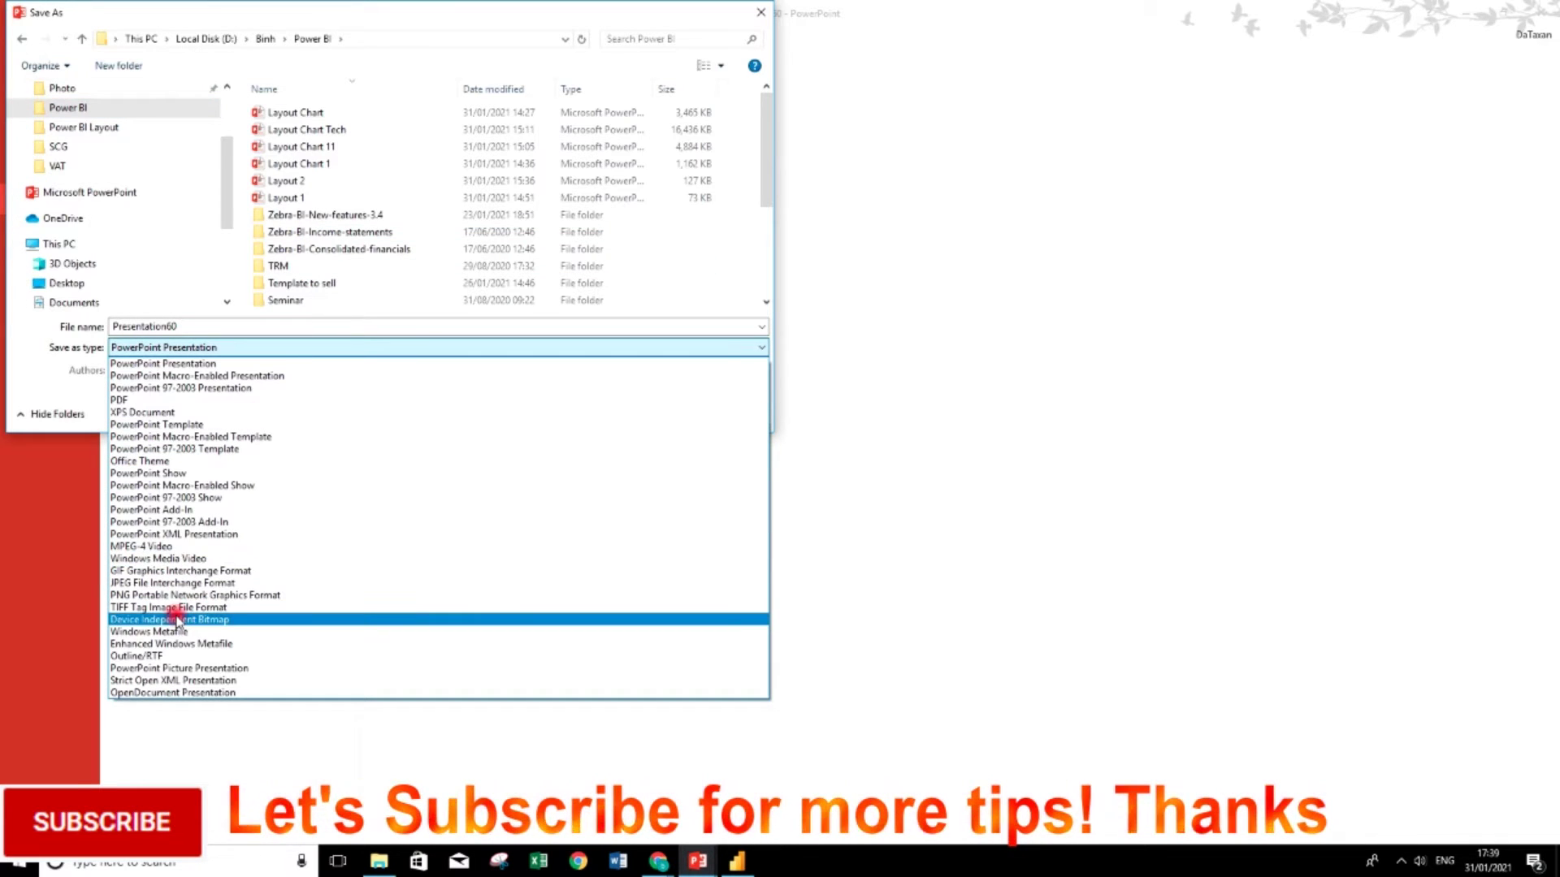
left_click(177, 595)
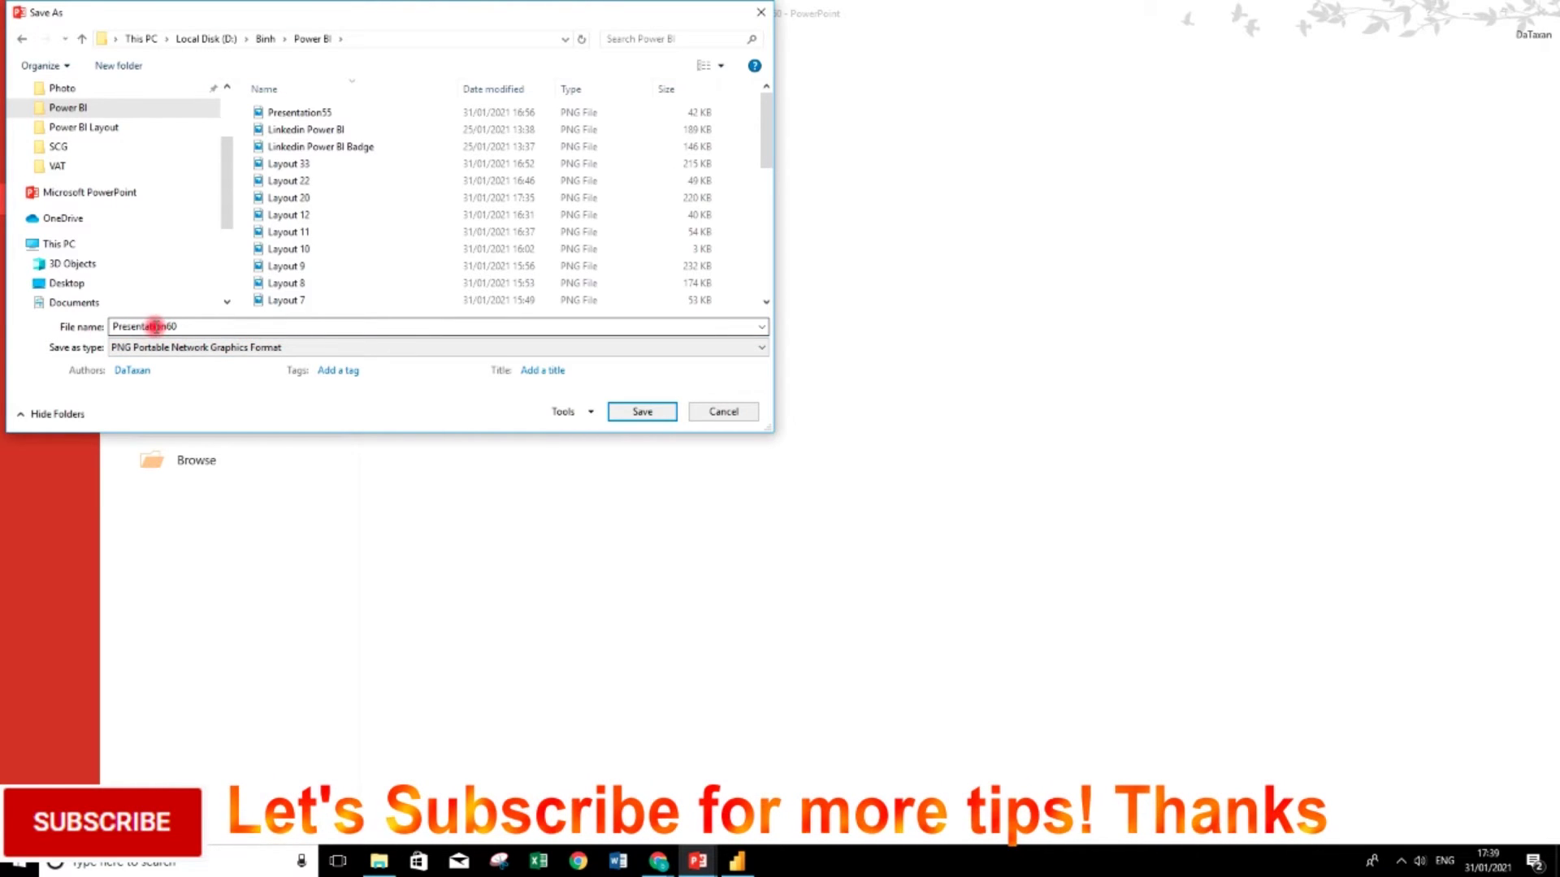
left_click(646, 411)
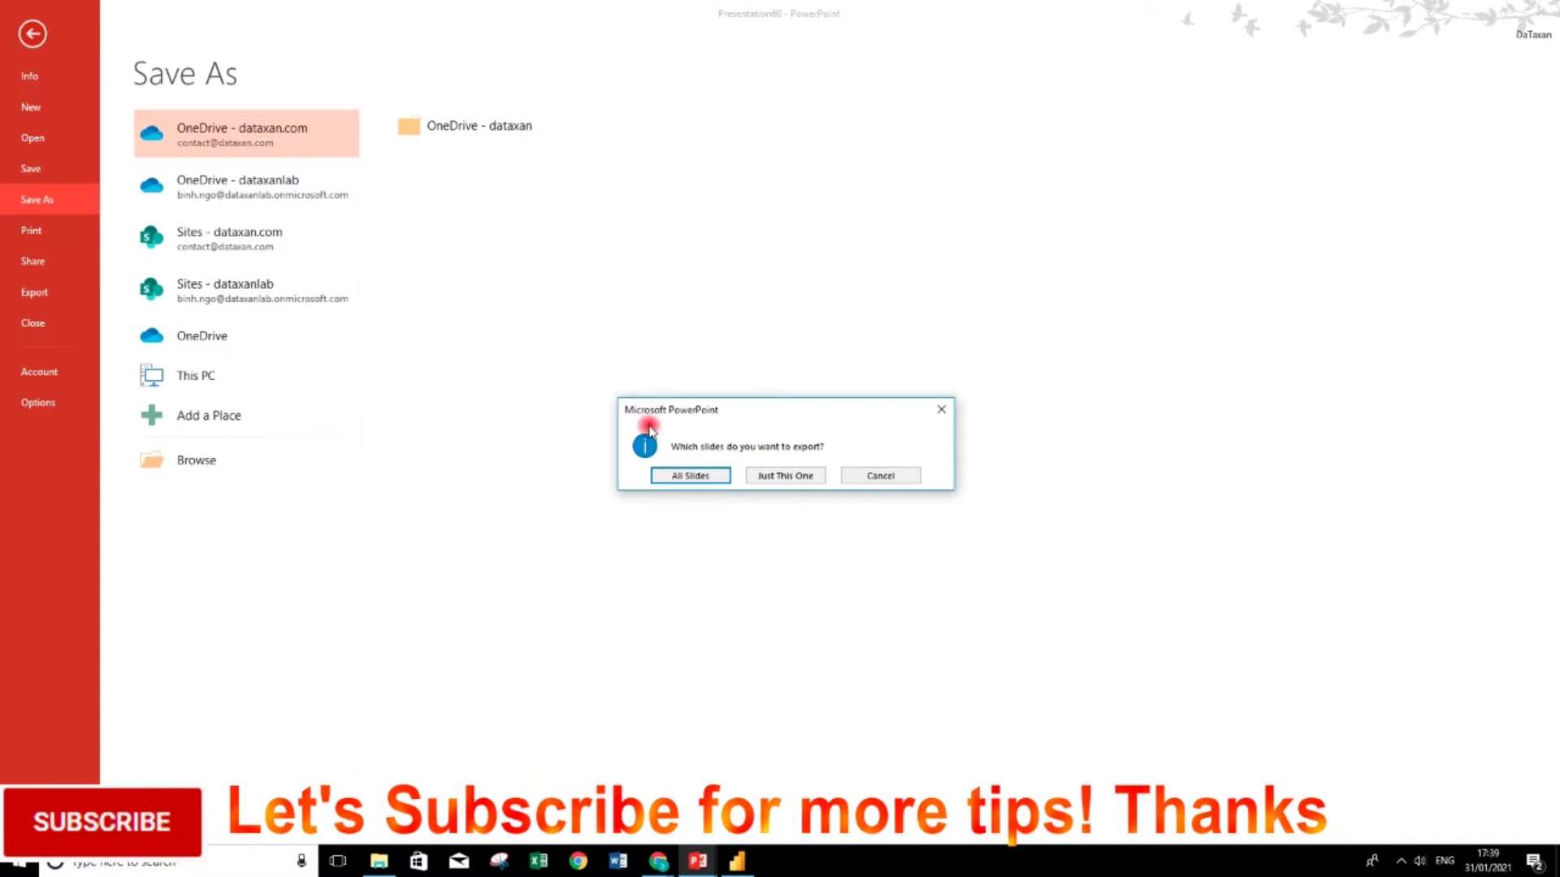
left_click(761, 477)
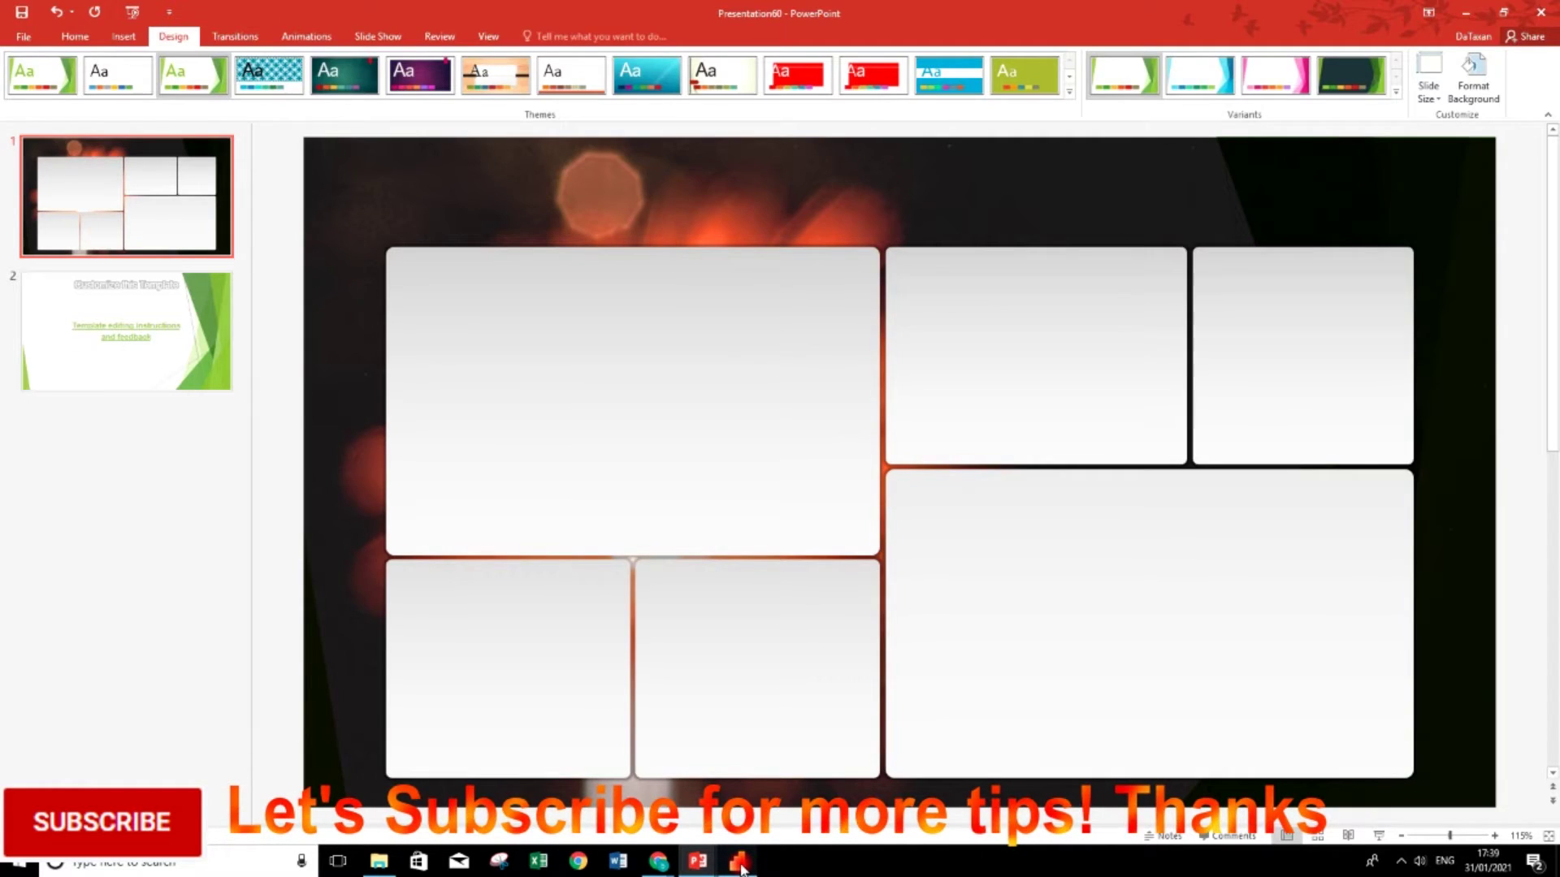
Add a new report page using Presentation60 as its background at 73% transparency.
left_click(739, 865)
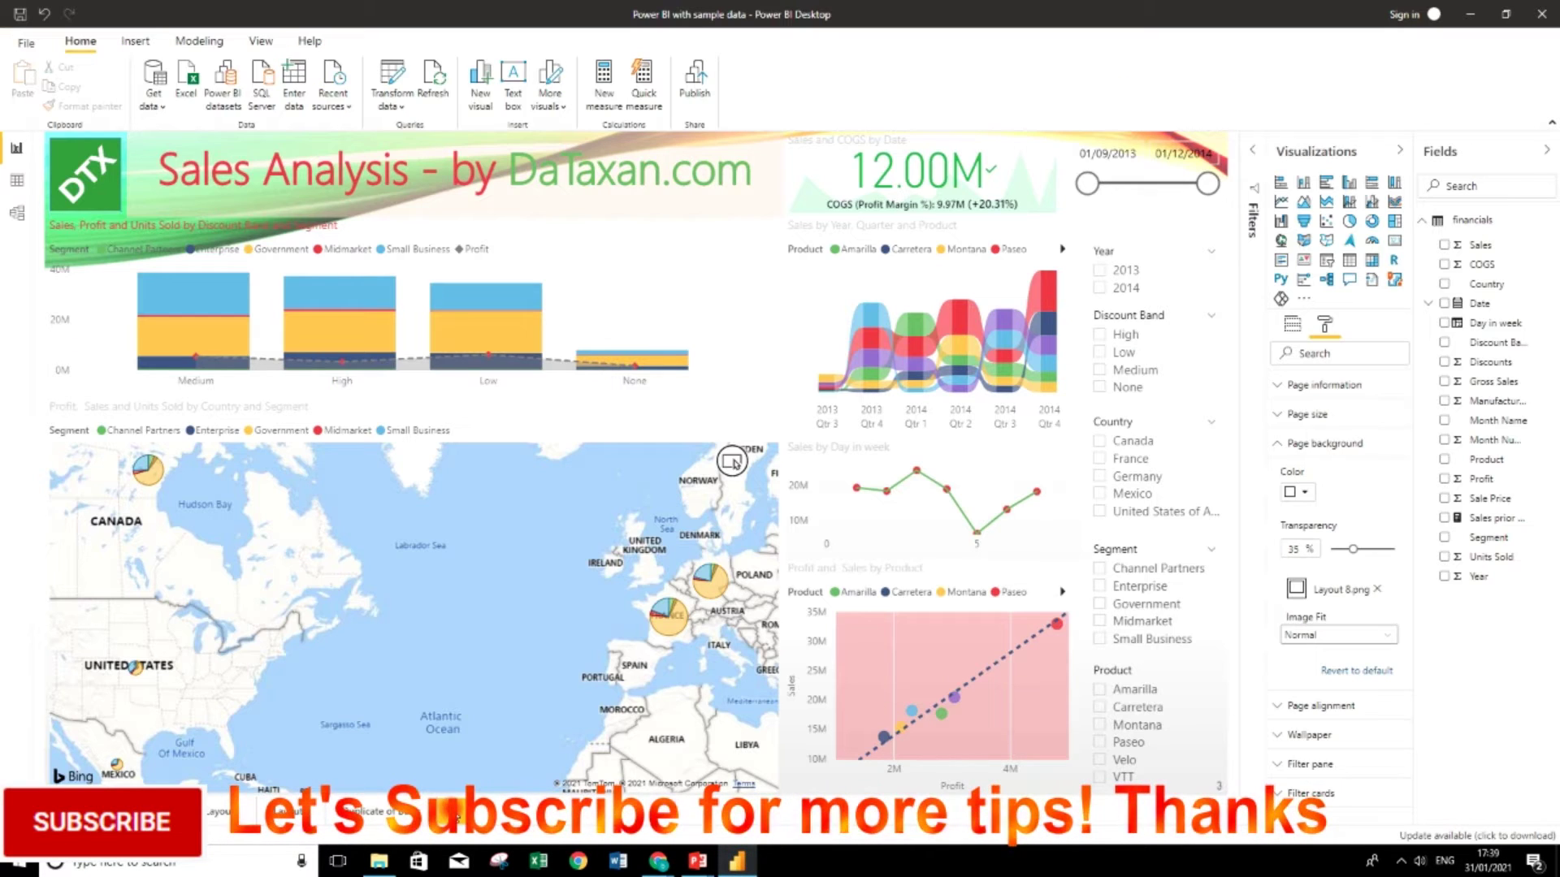
left_click(499, 815)
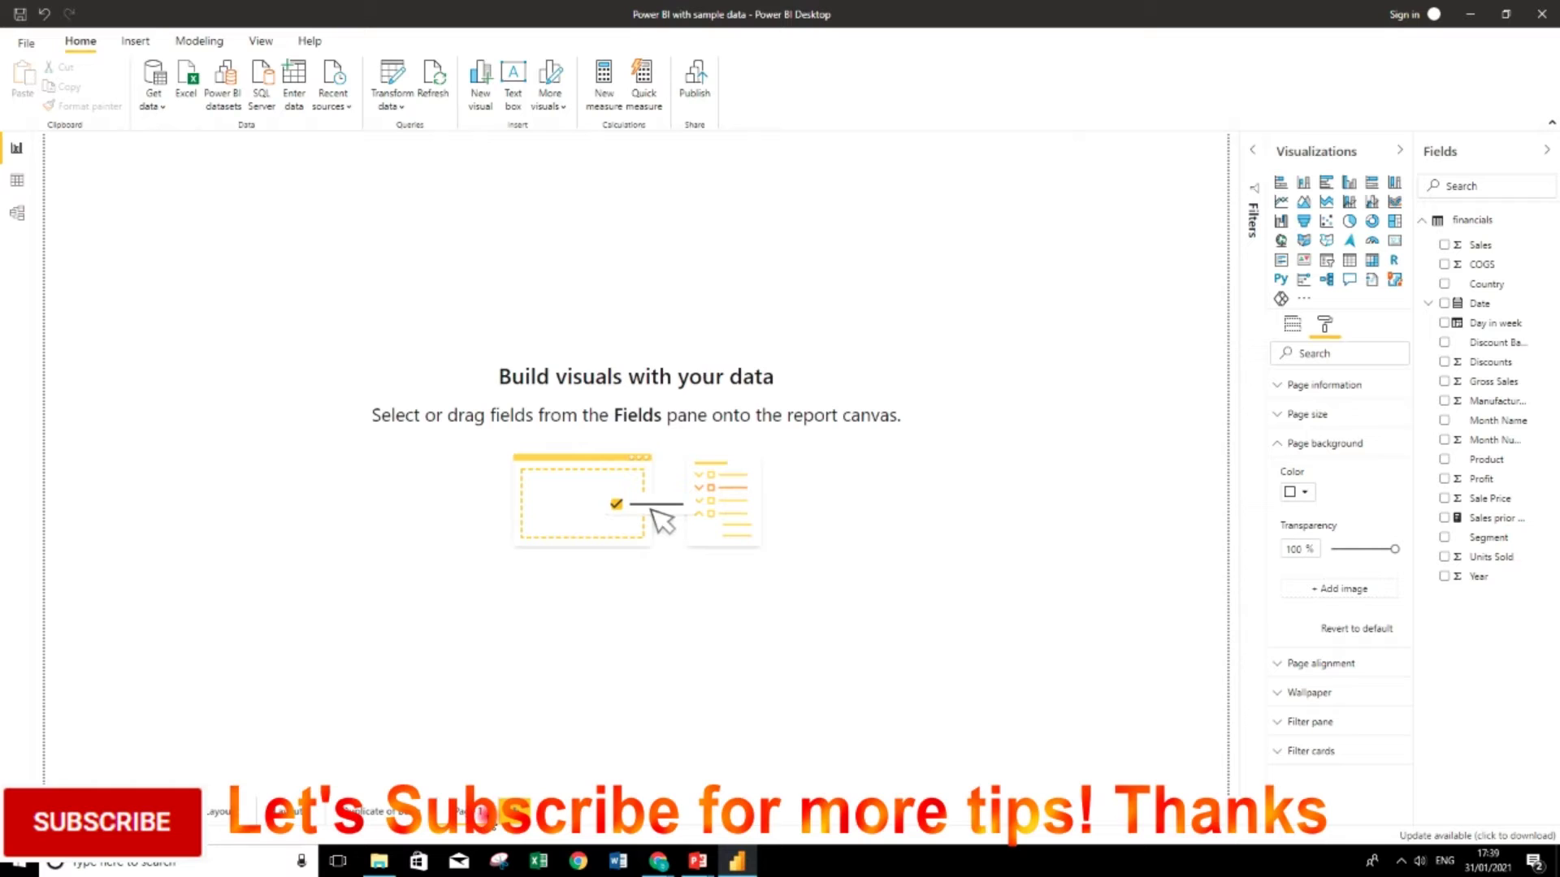
left_click(1340, 592)
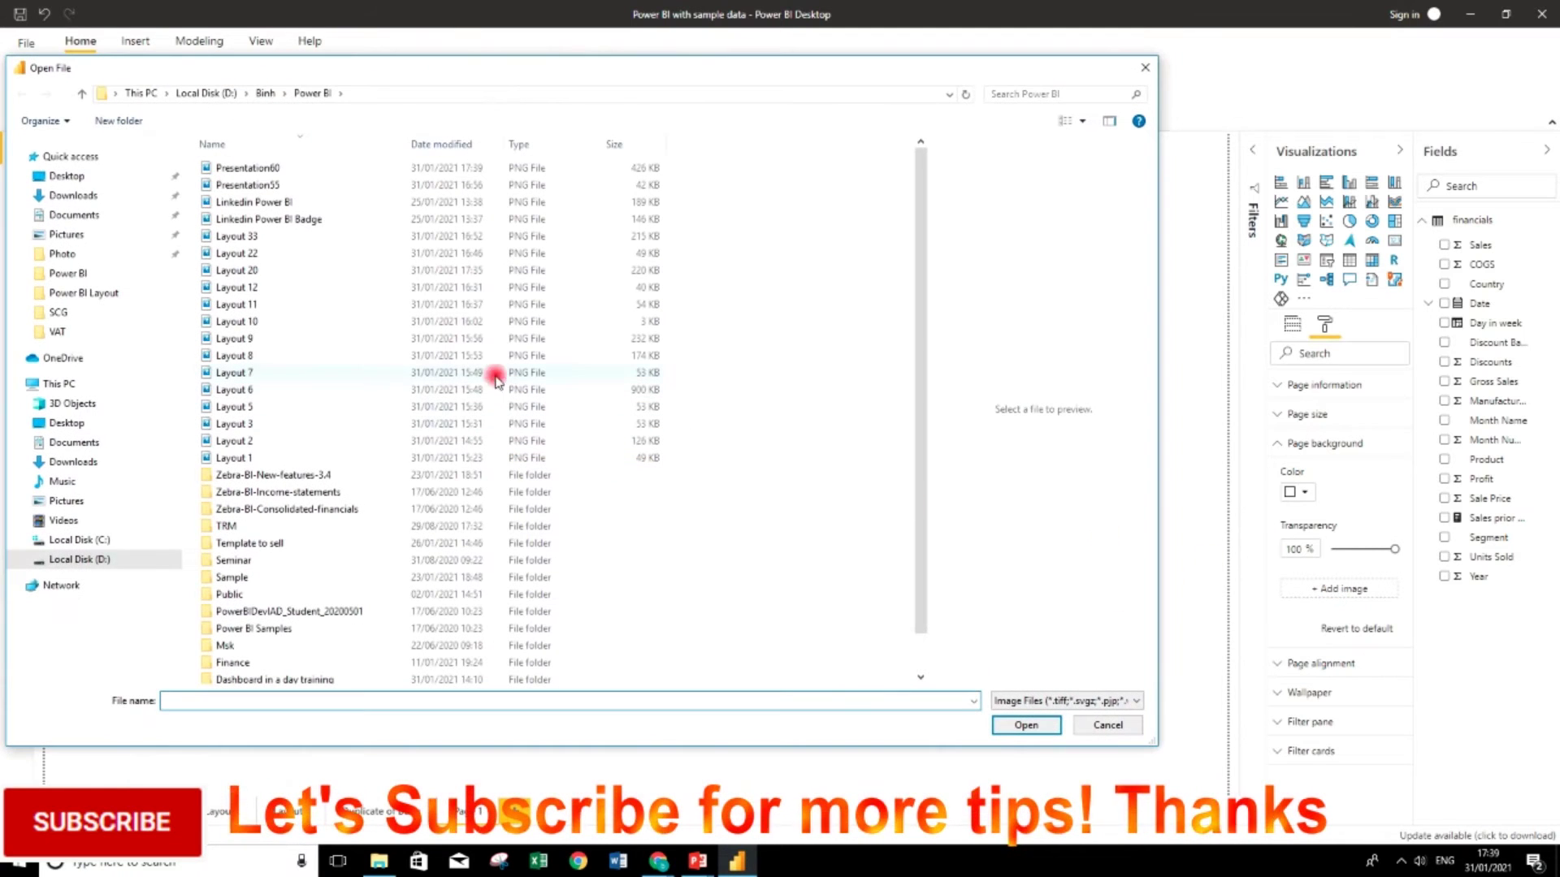
left_click(341, 167)
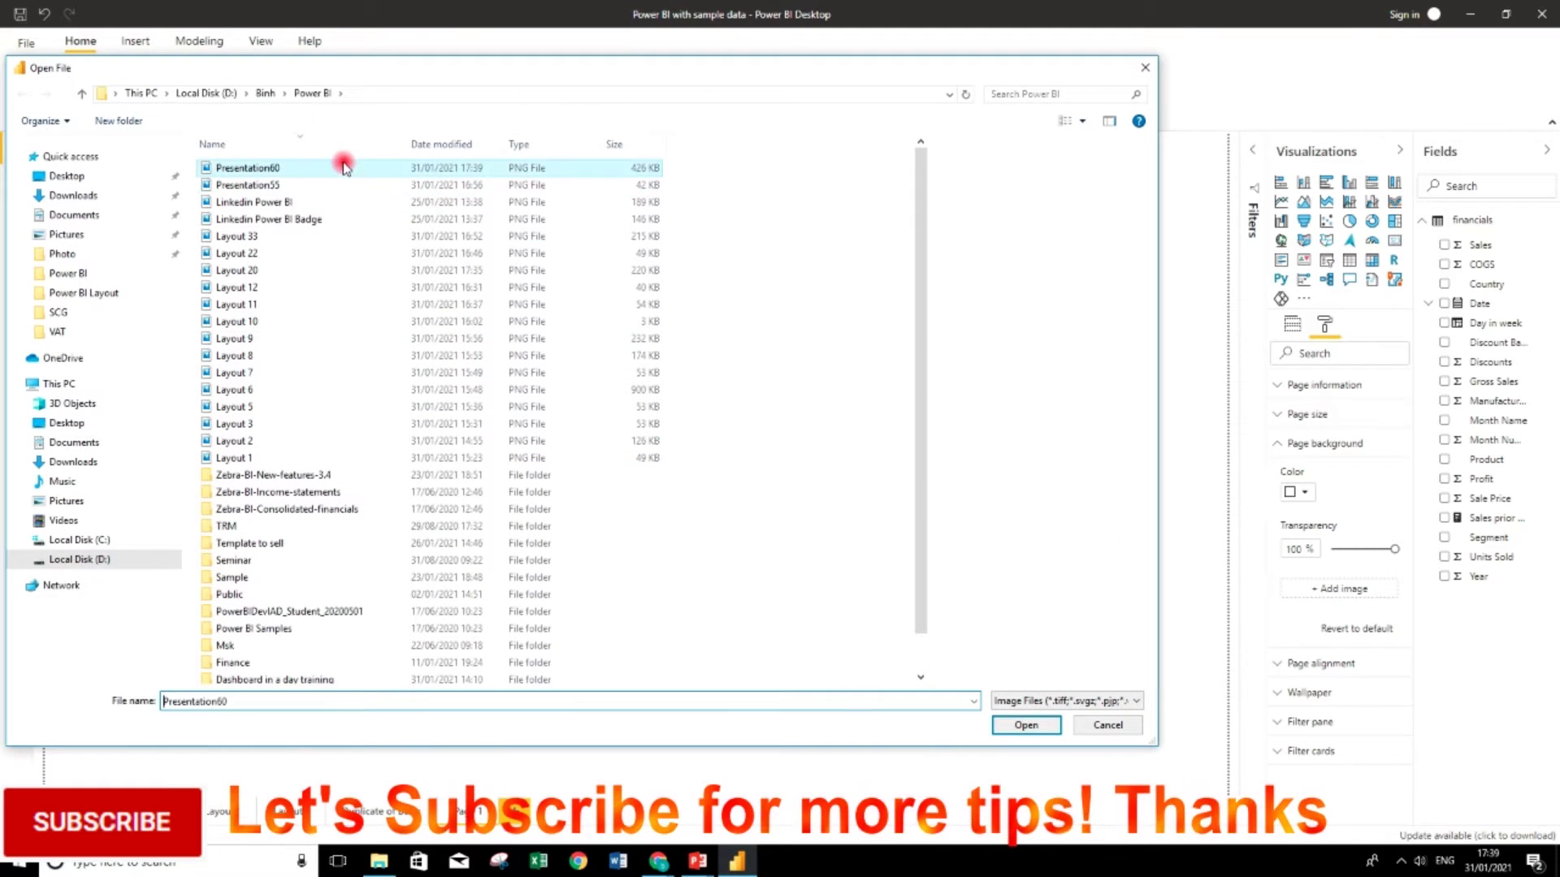
left_click(1055, 732)
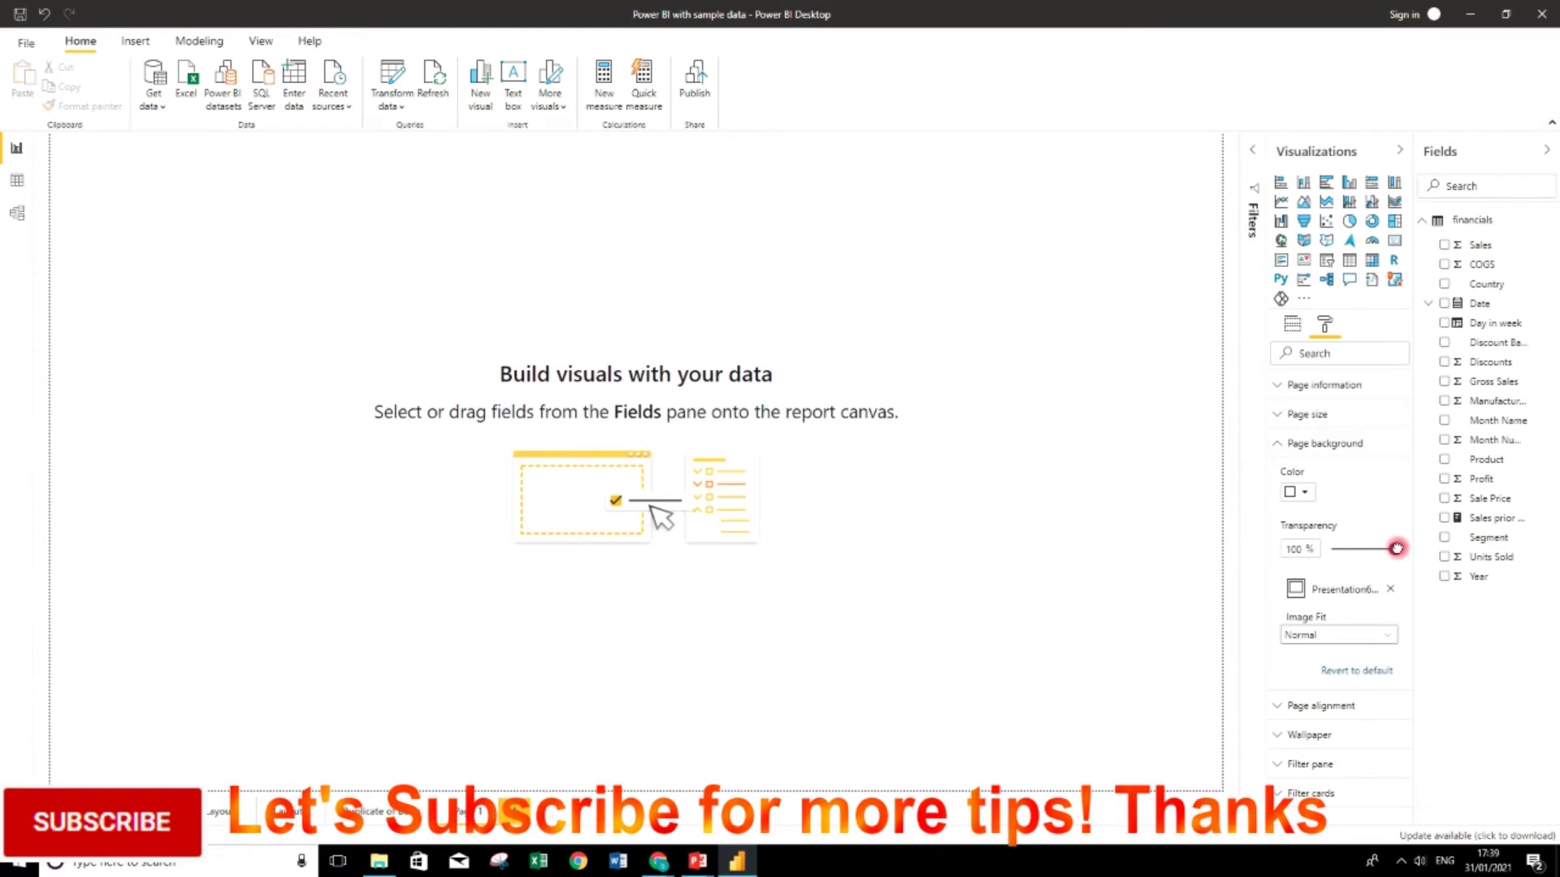
left_click_drag(1379, 549, 1377, 550)
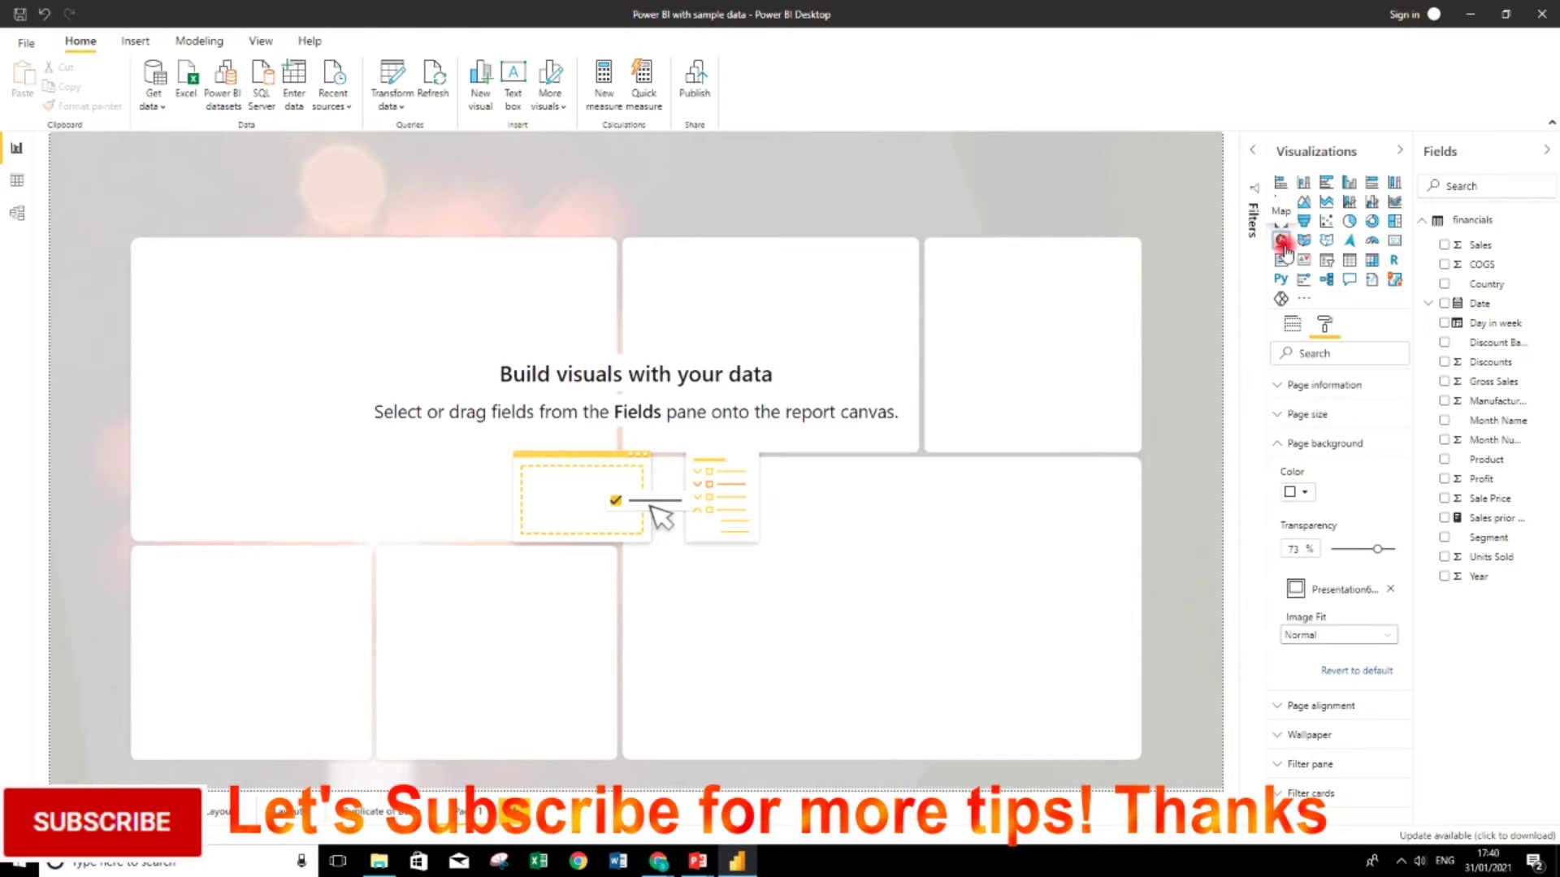
Create a map visual with Country as location and Profit as bubble size.
left_click(1282, 247)
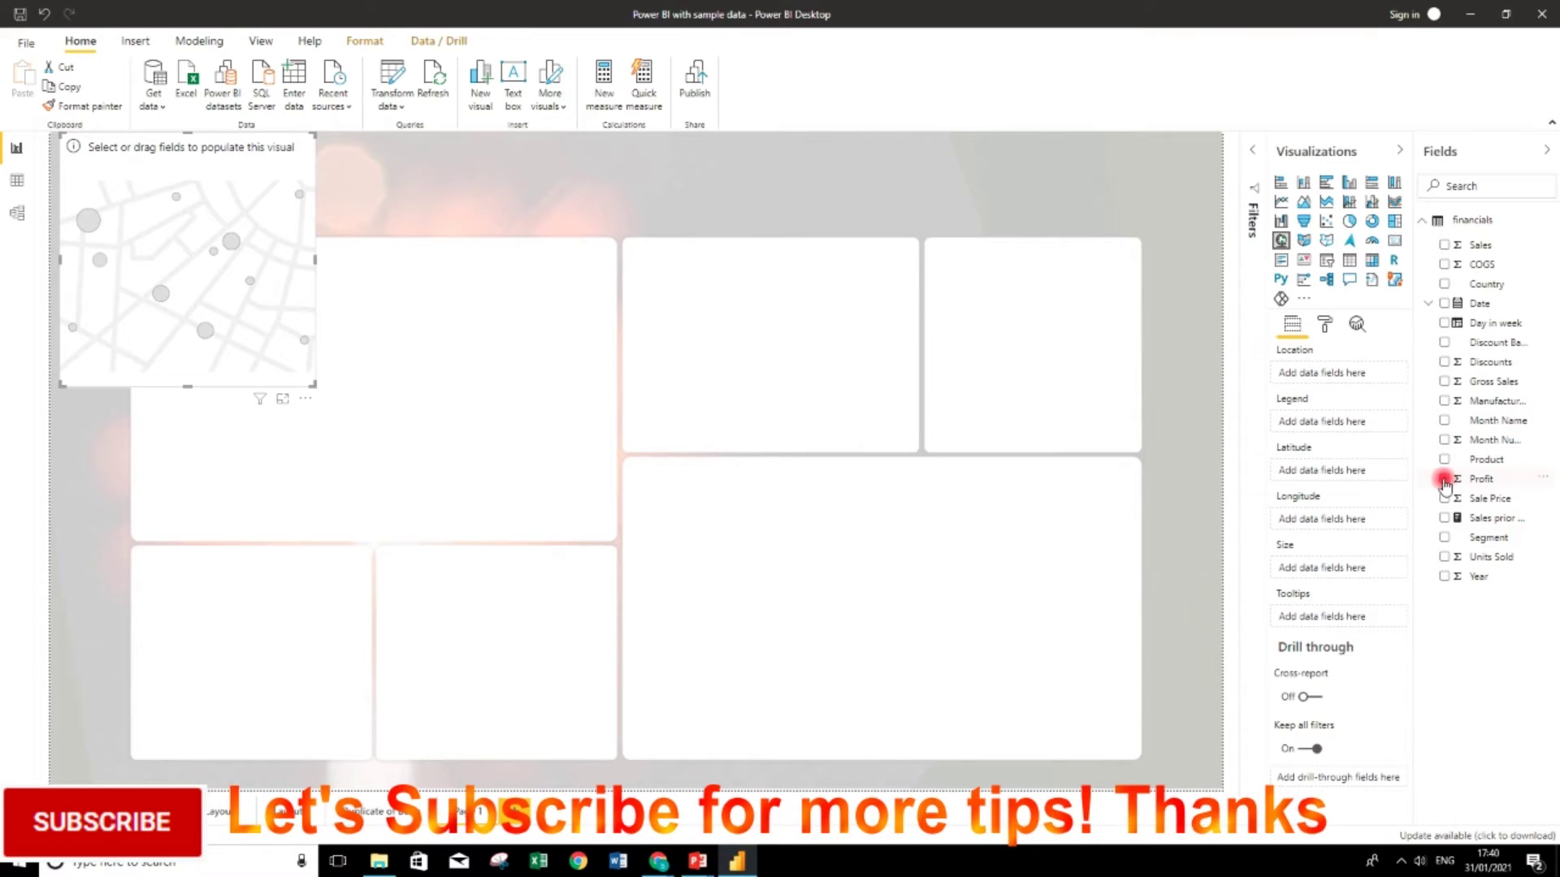
left_click(1444, 479)
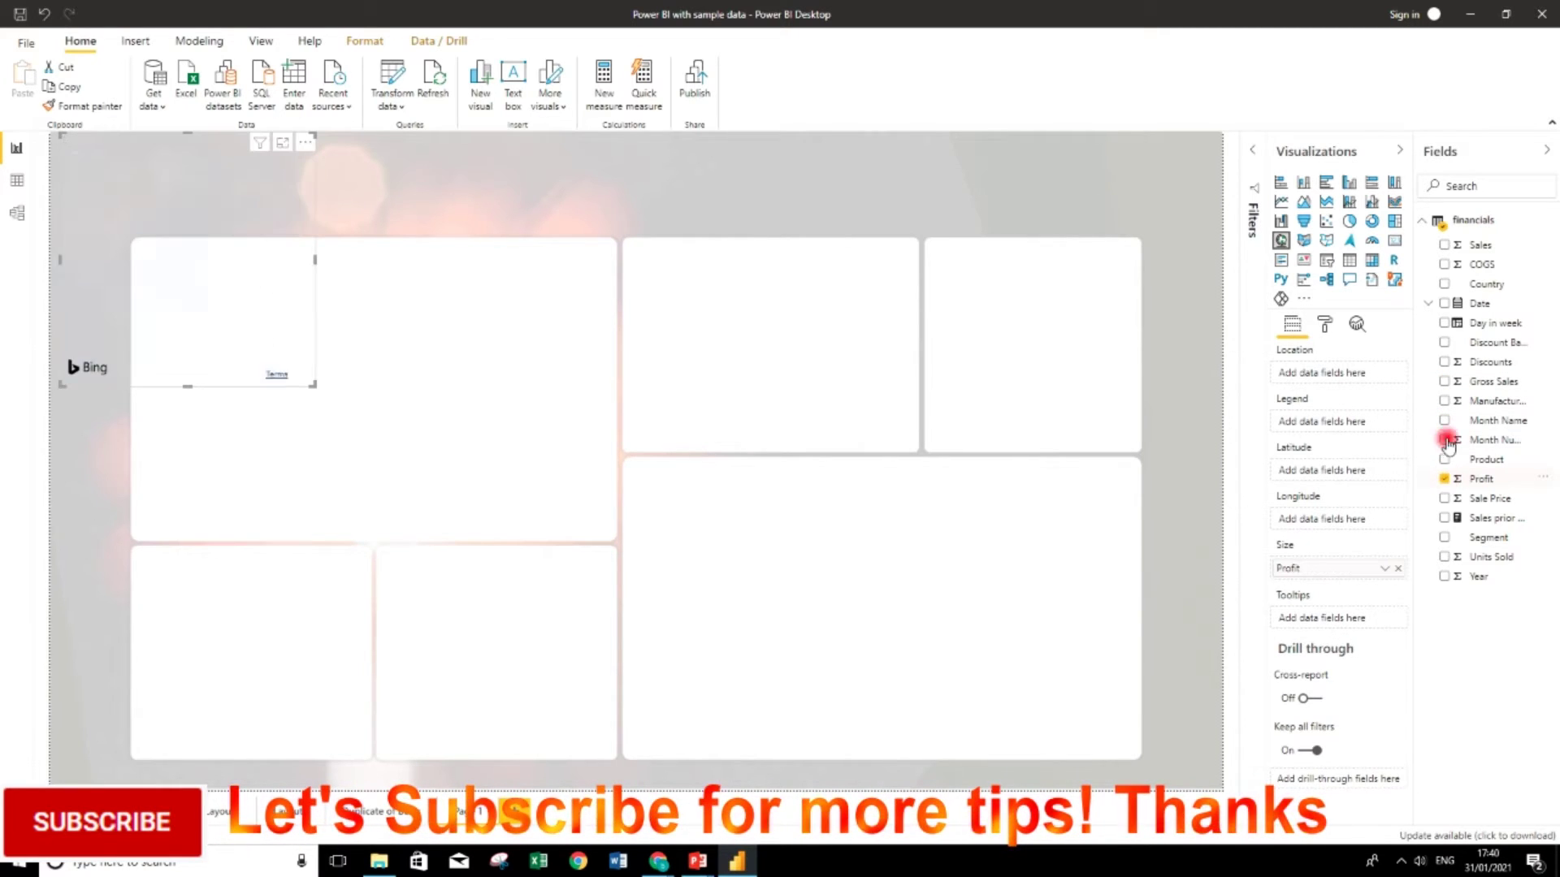
left_click(1444, 285)
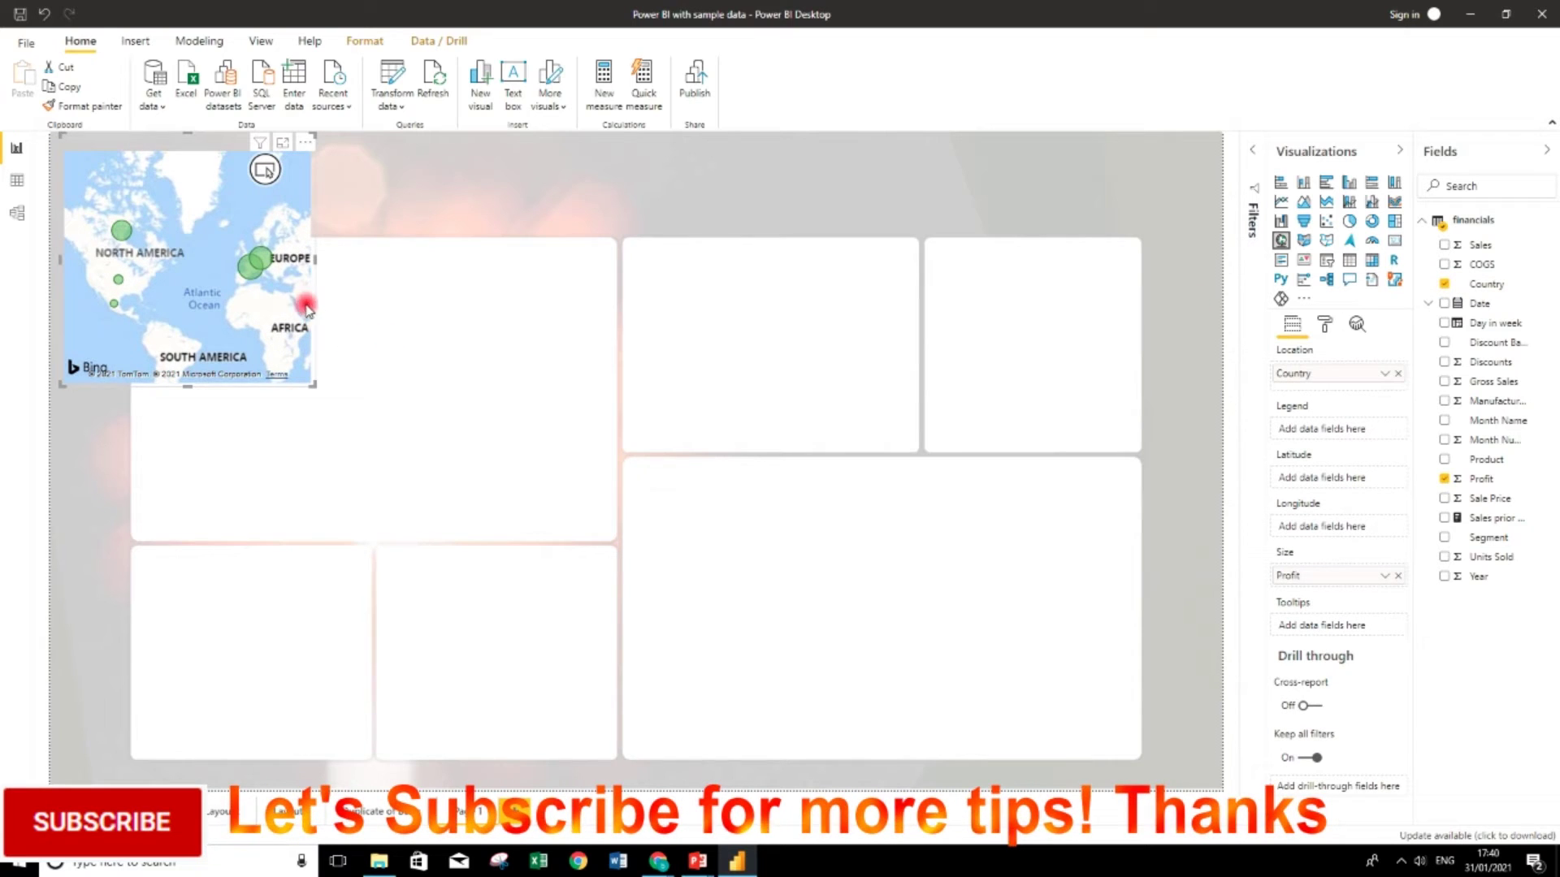
Move and enlarge the map to fill the large lower-right panel.
left_click_drag(178, 149, 696, 480)
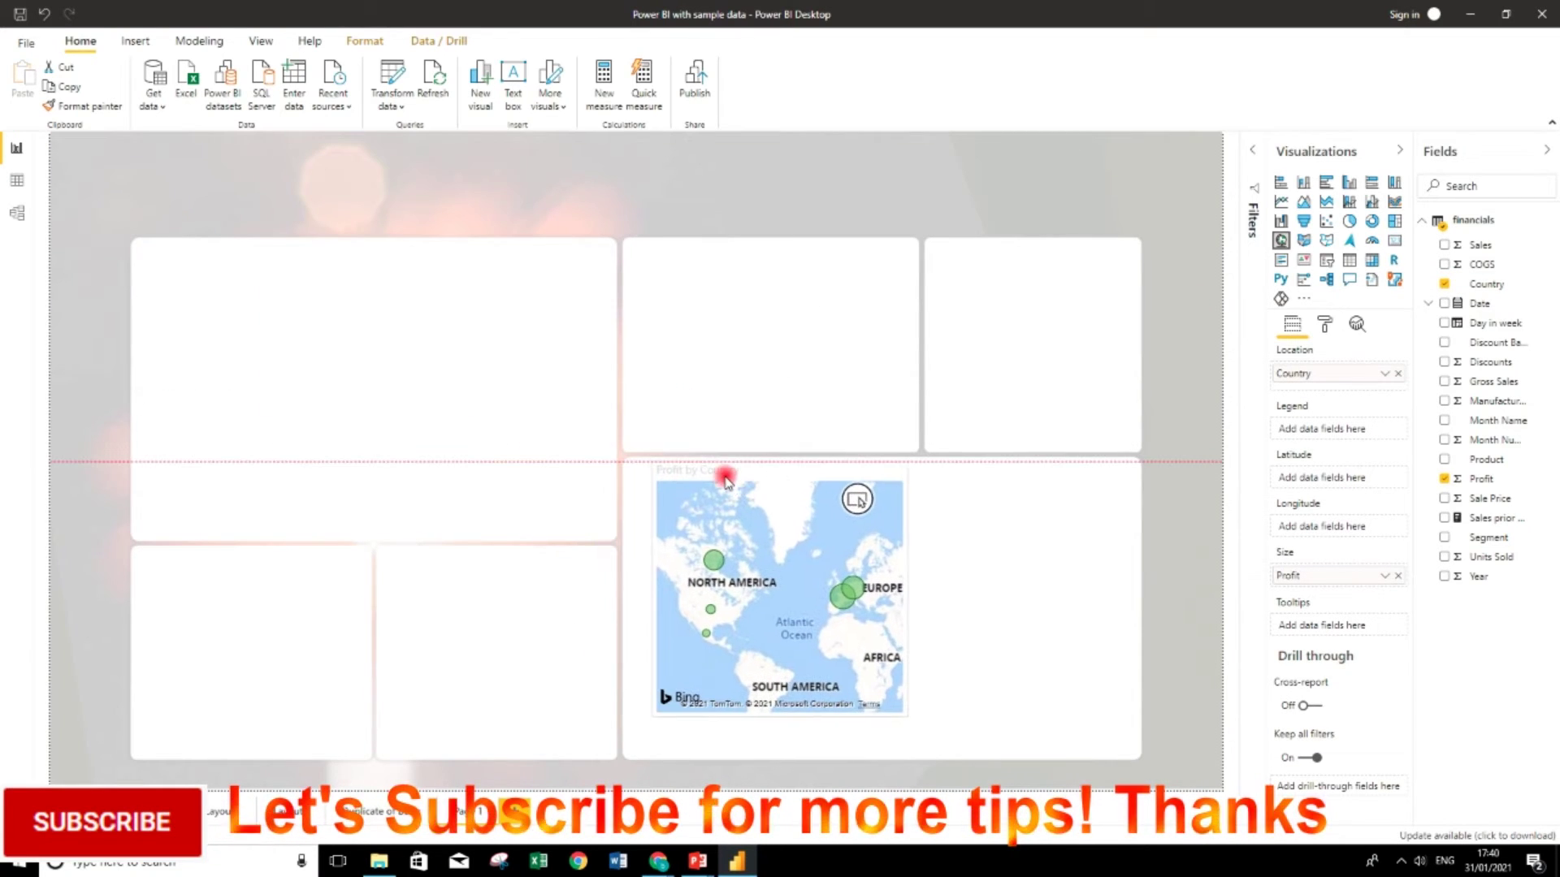
left_click_drag(696, 479, 700, 481)
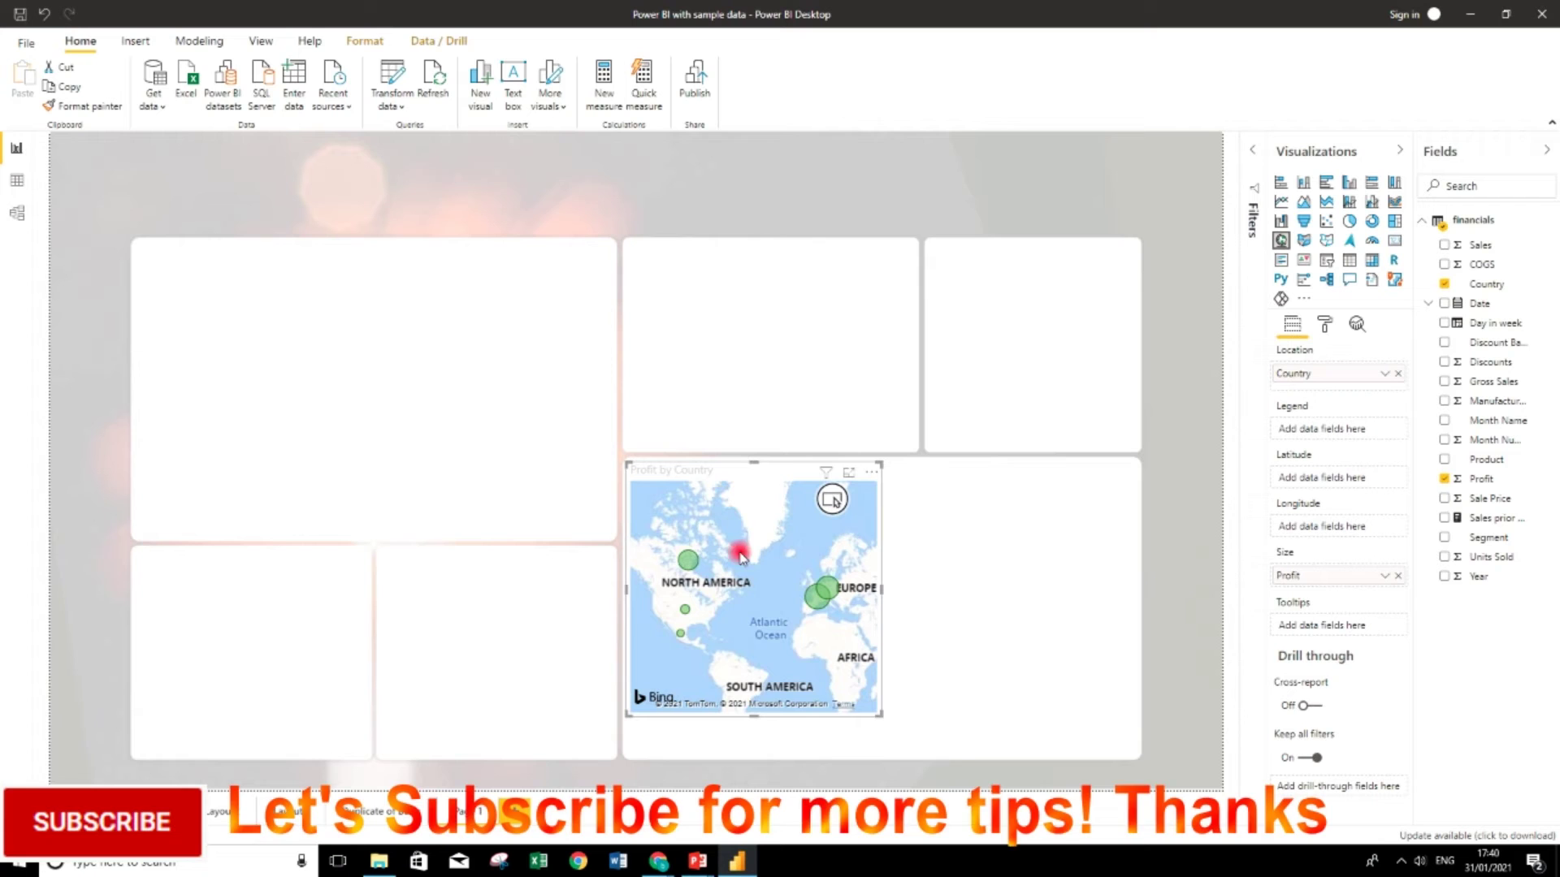
left_click_drag(861, 710, 1135, 763)
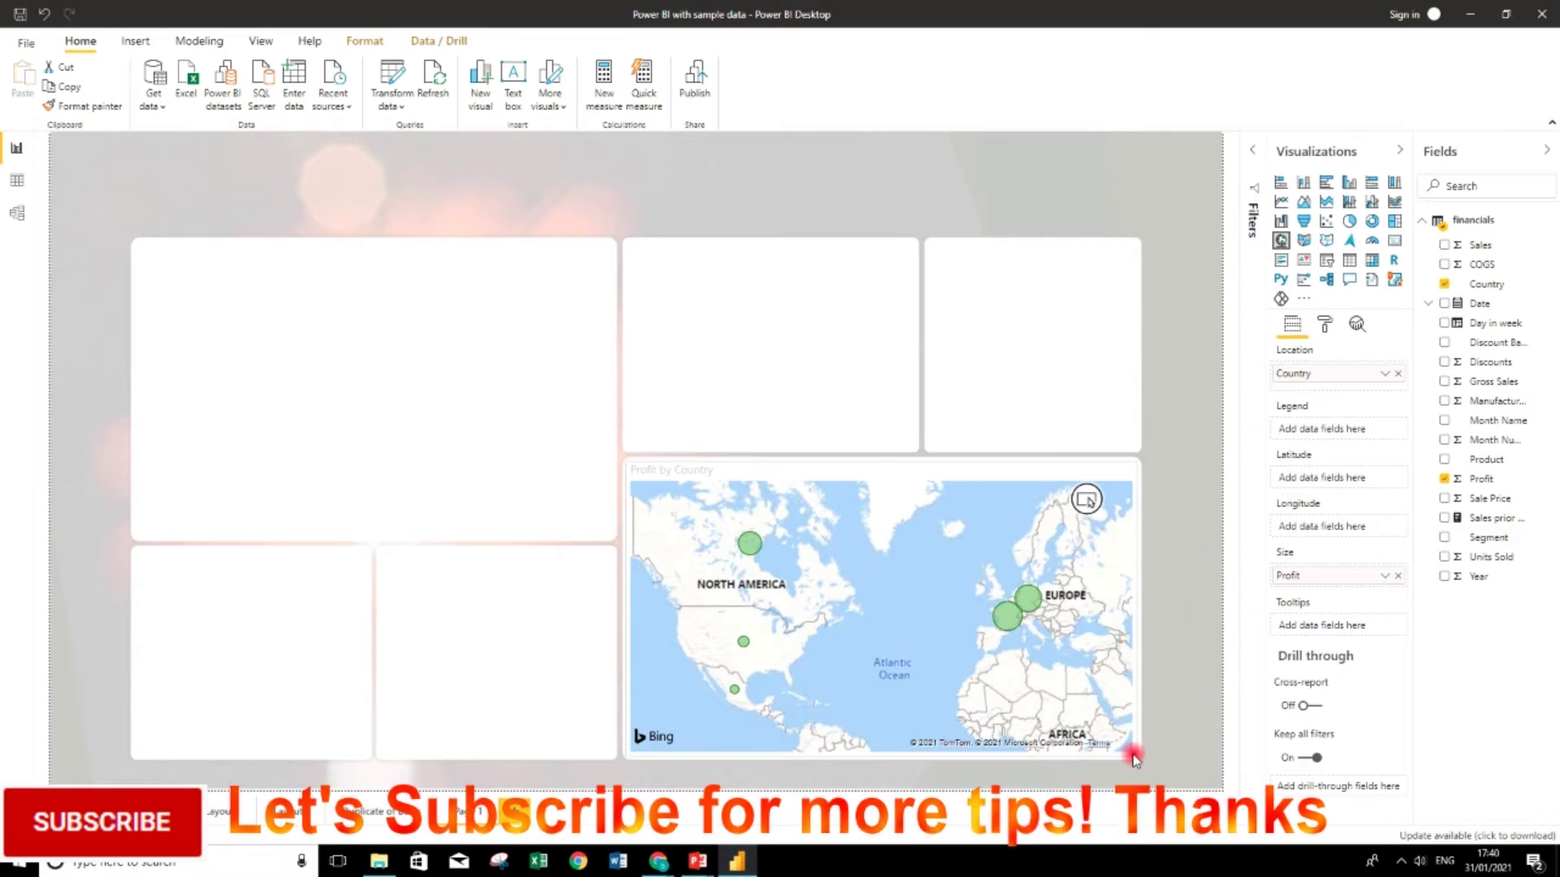
left_click(1006, 653)
left_click(407, 411)
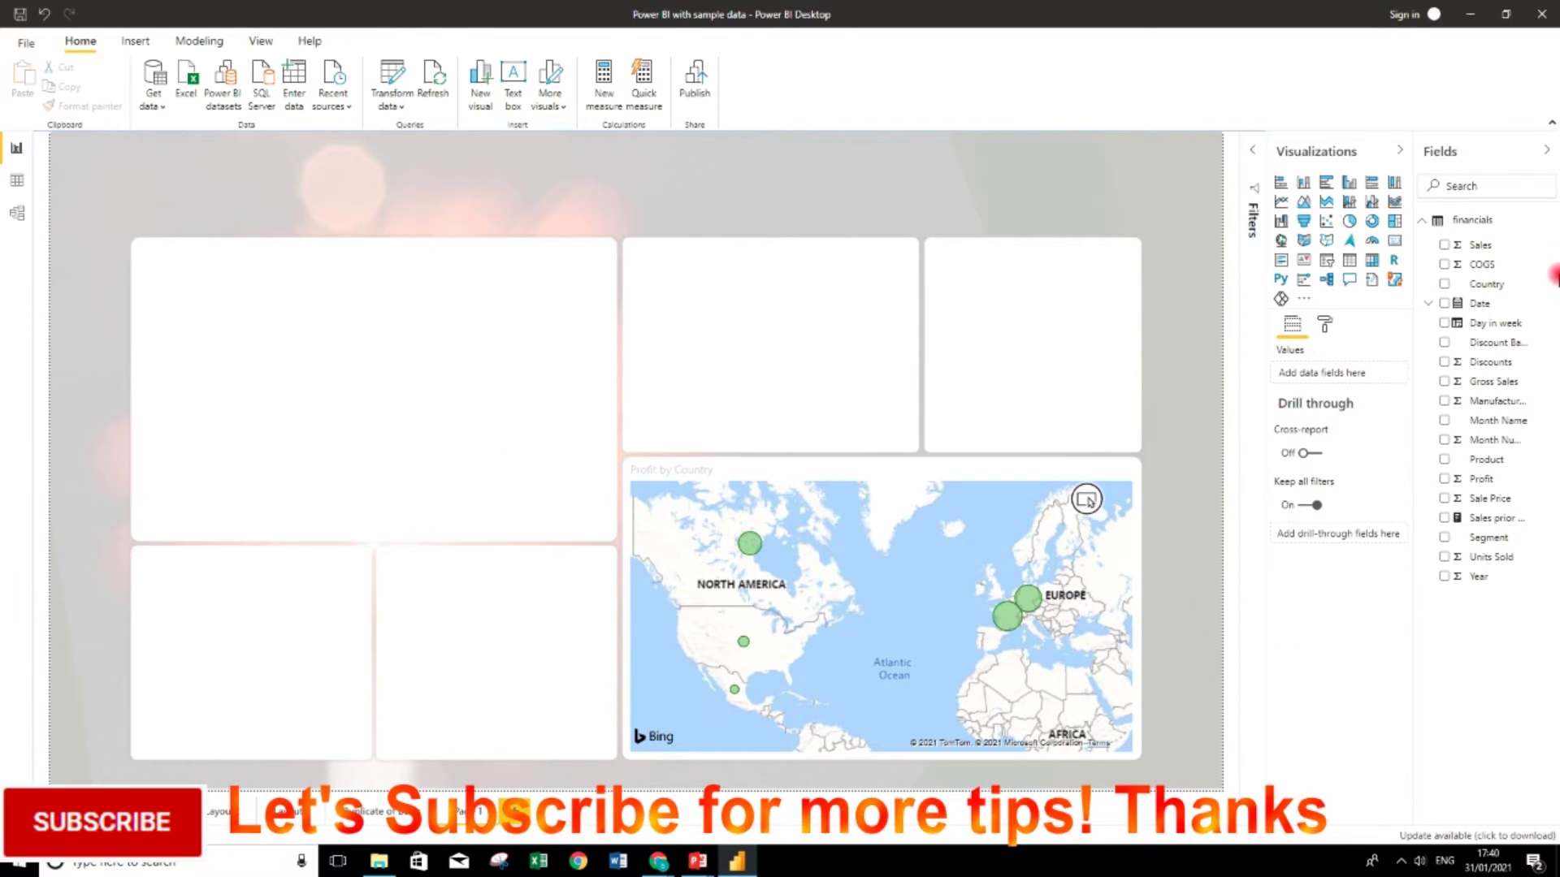
Chart Gross Sales by Date expanded to year and quarter, sized to the top-left panel.
left_click(1445, 381)
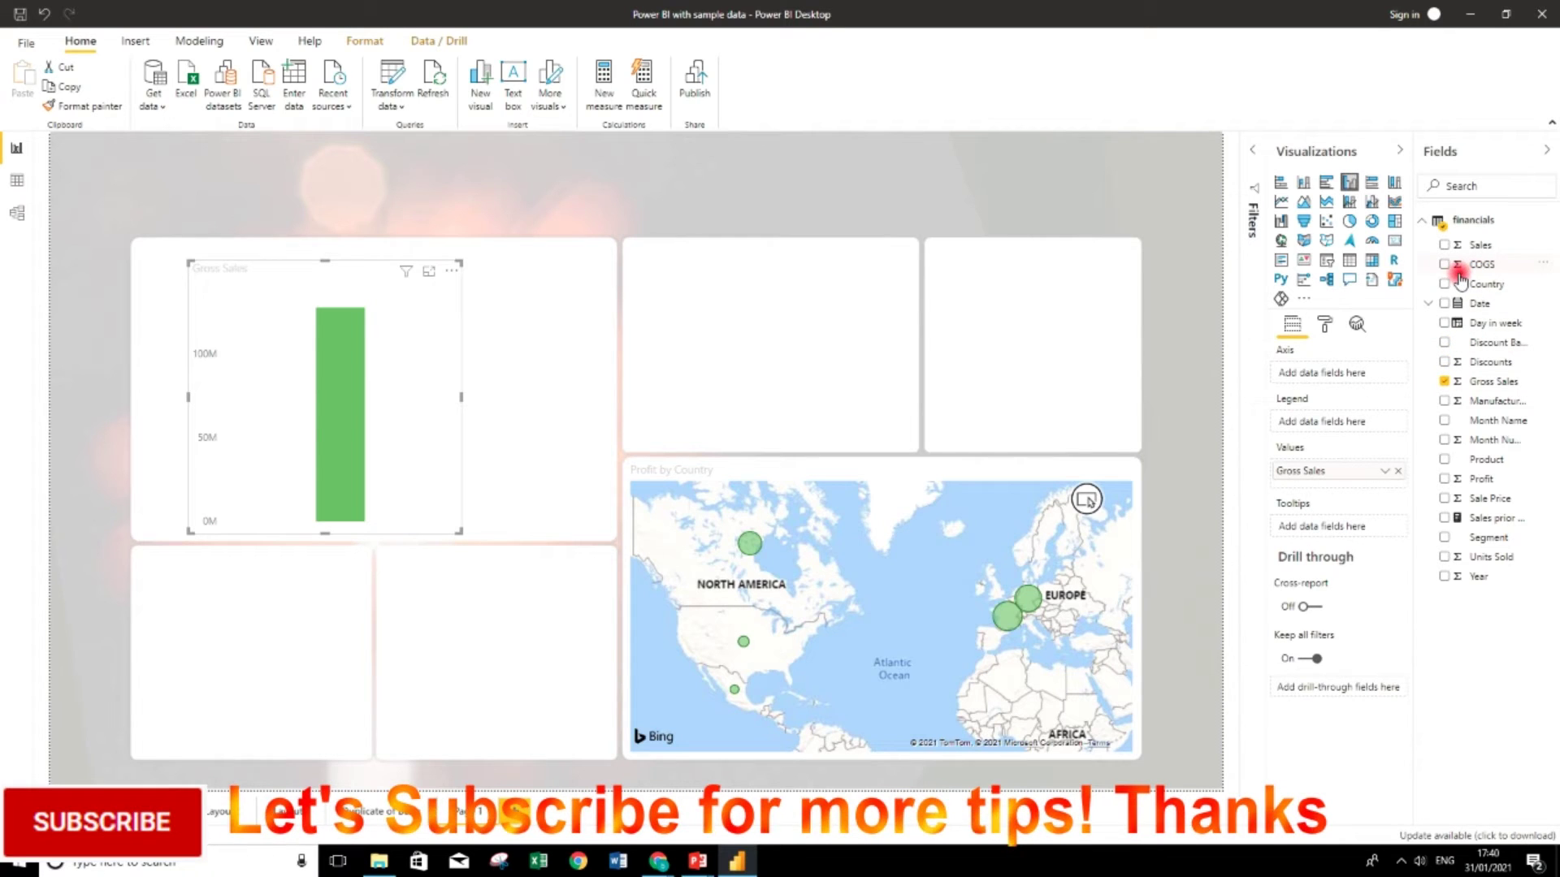
left_click(1445, 303)
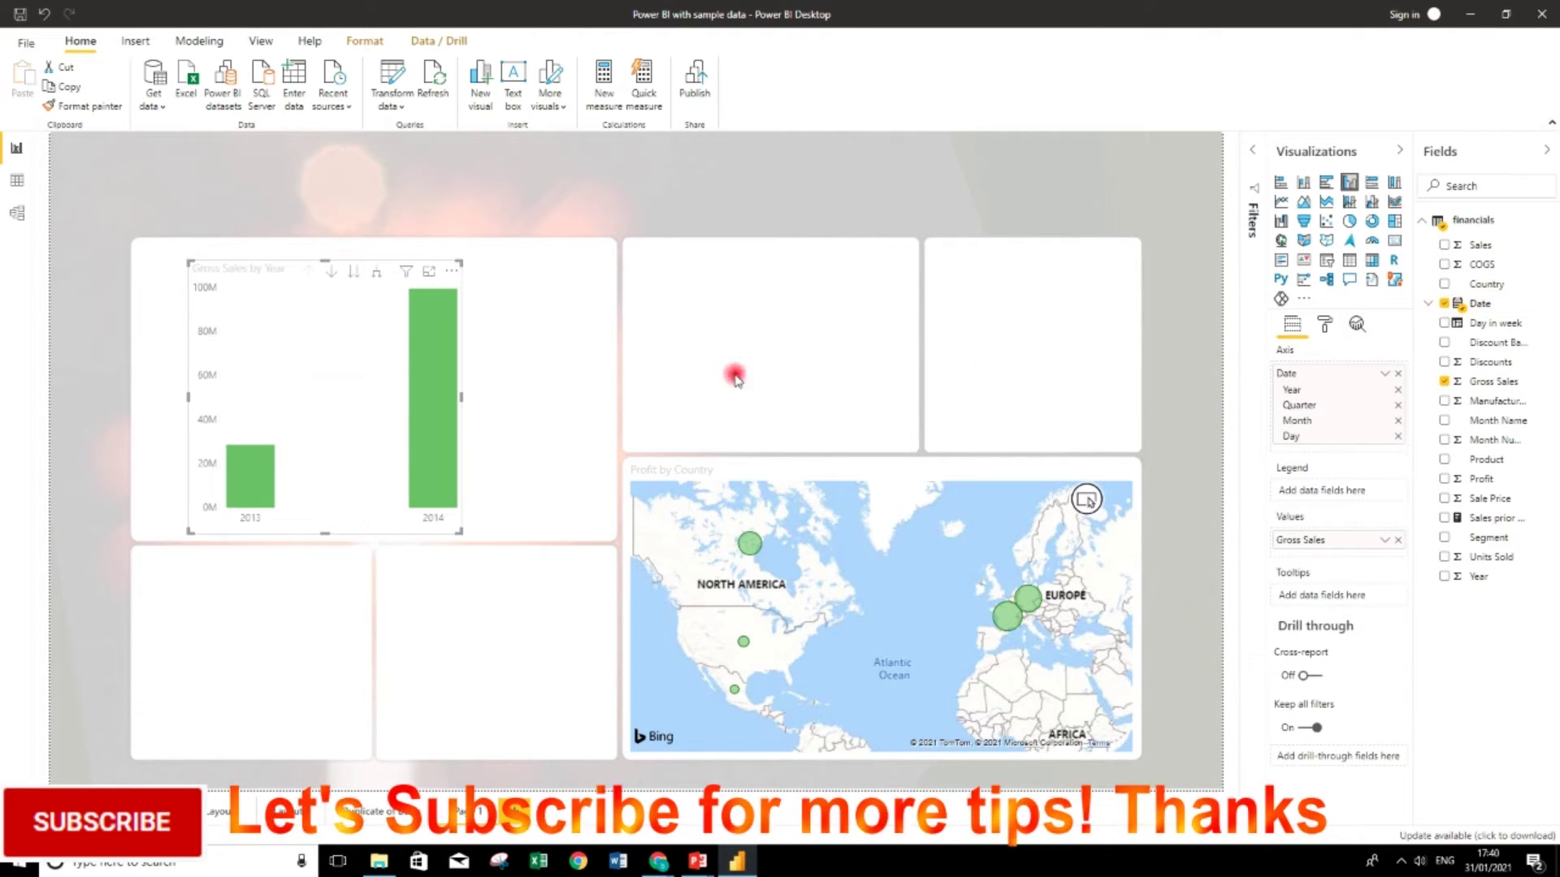
left_click(377, 271)
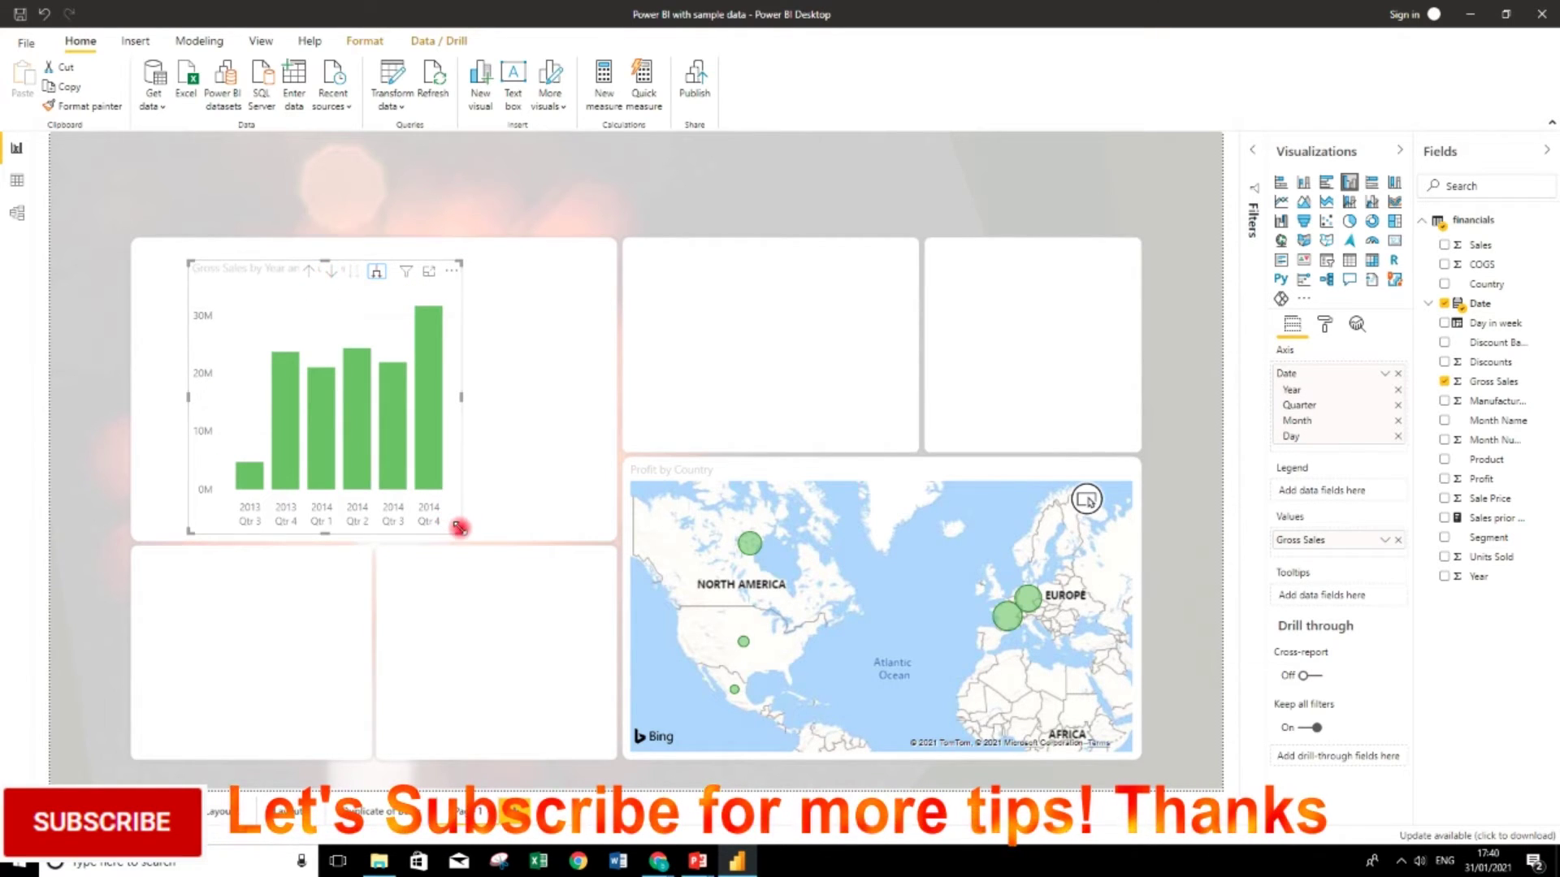
mouse_move(460, 530)
left_mouse_down()
mouse_move(619, 528)
mouse_move(599, 530)
left_mouse_up()
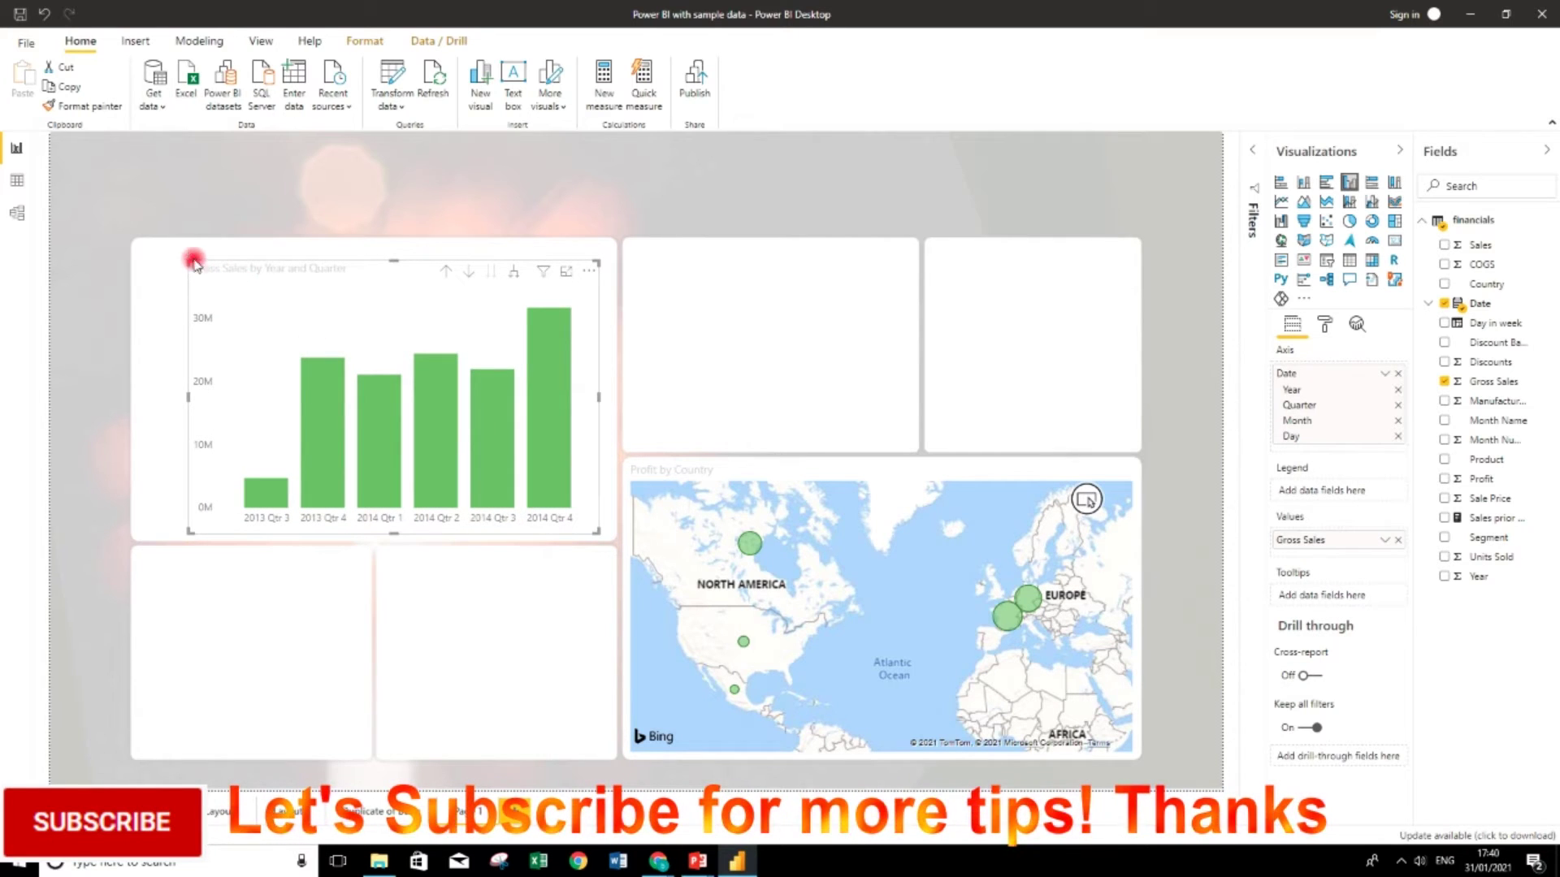
left_click_drag(193, 262, 140, 248)
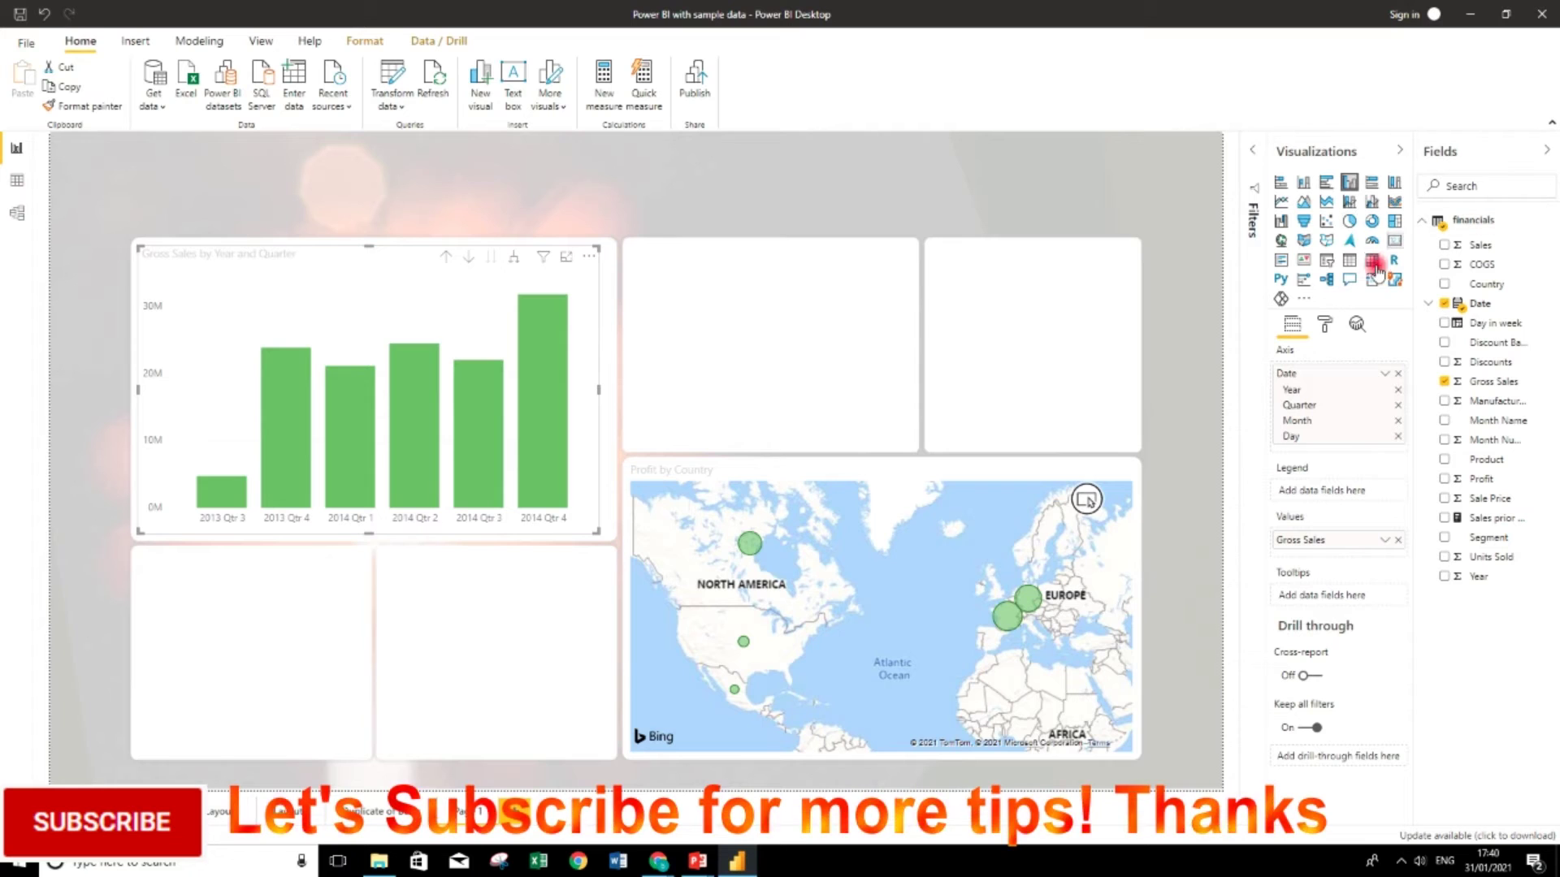
Switch to a ribbon chart, drill down to months, and add Segment as legend.
left_click(1398, 205)
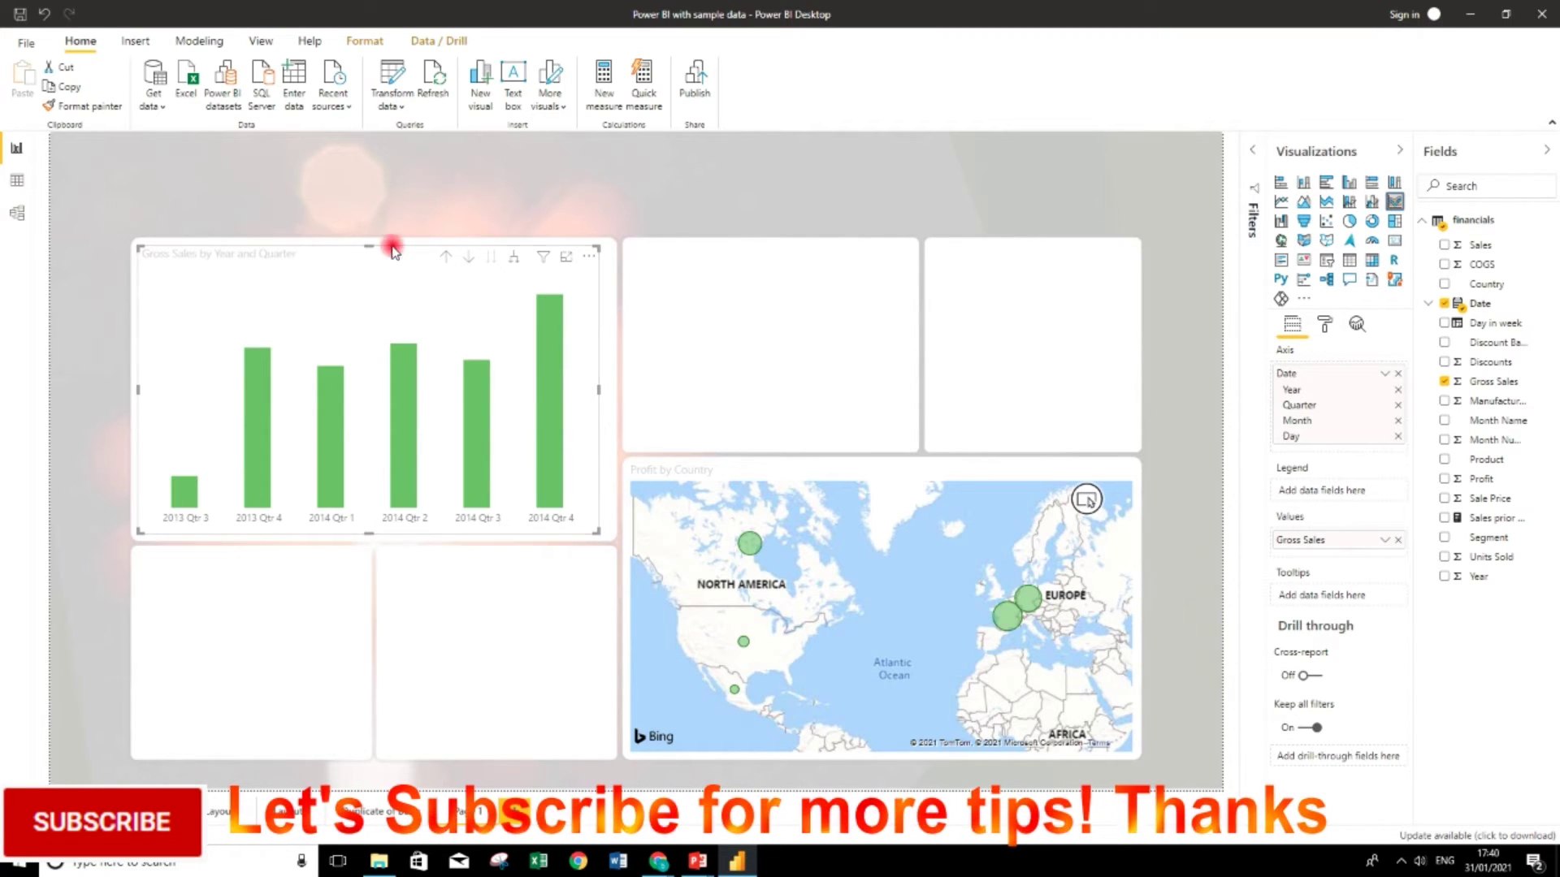
left_click(511, 260)
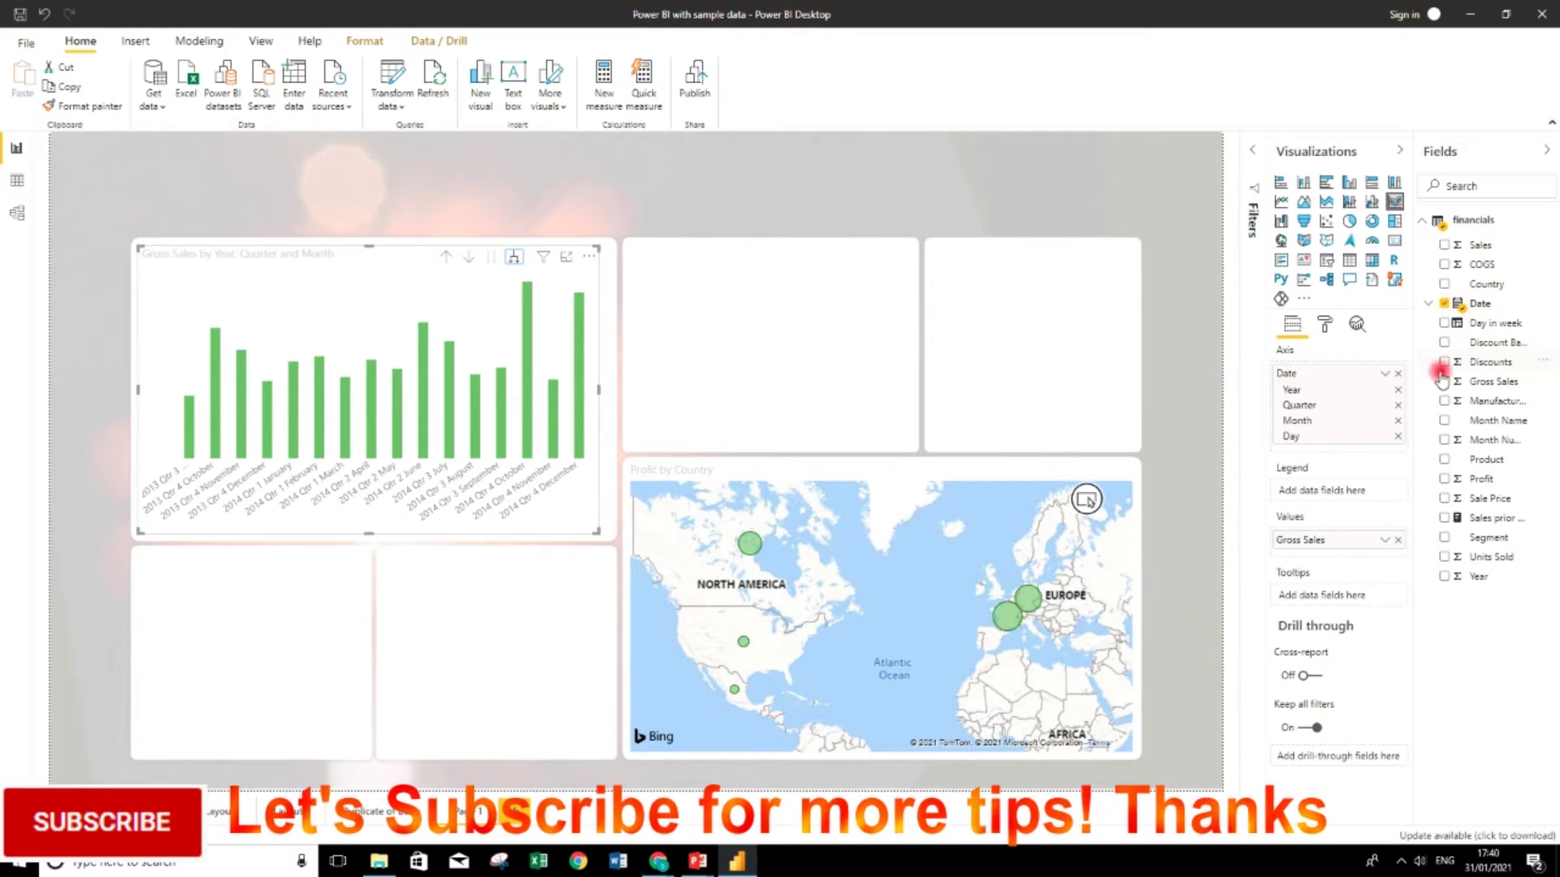
left_click(1445, 540)
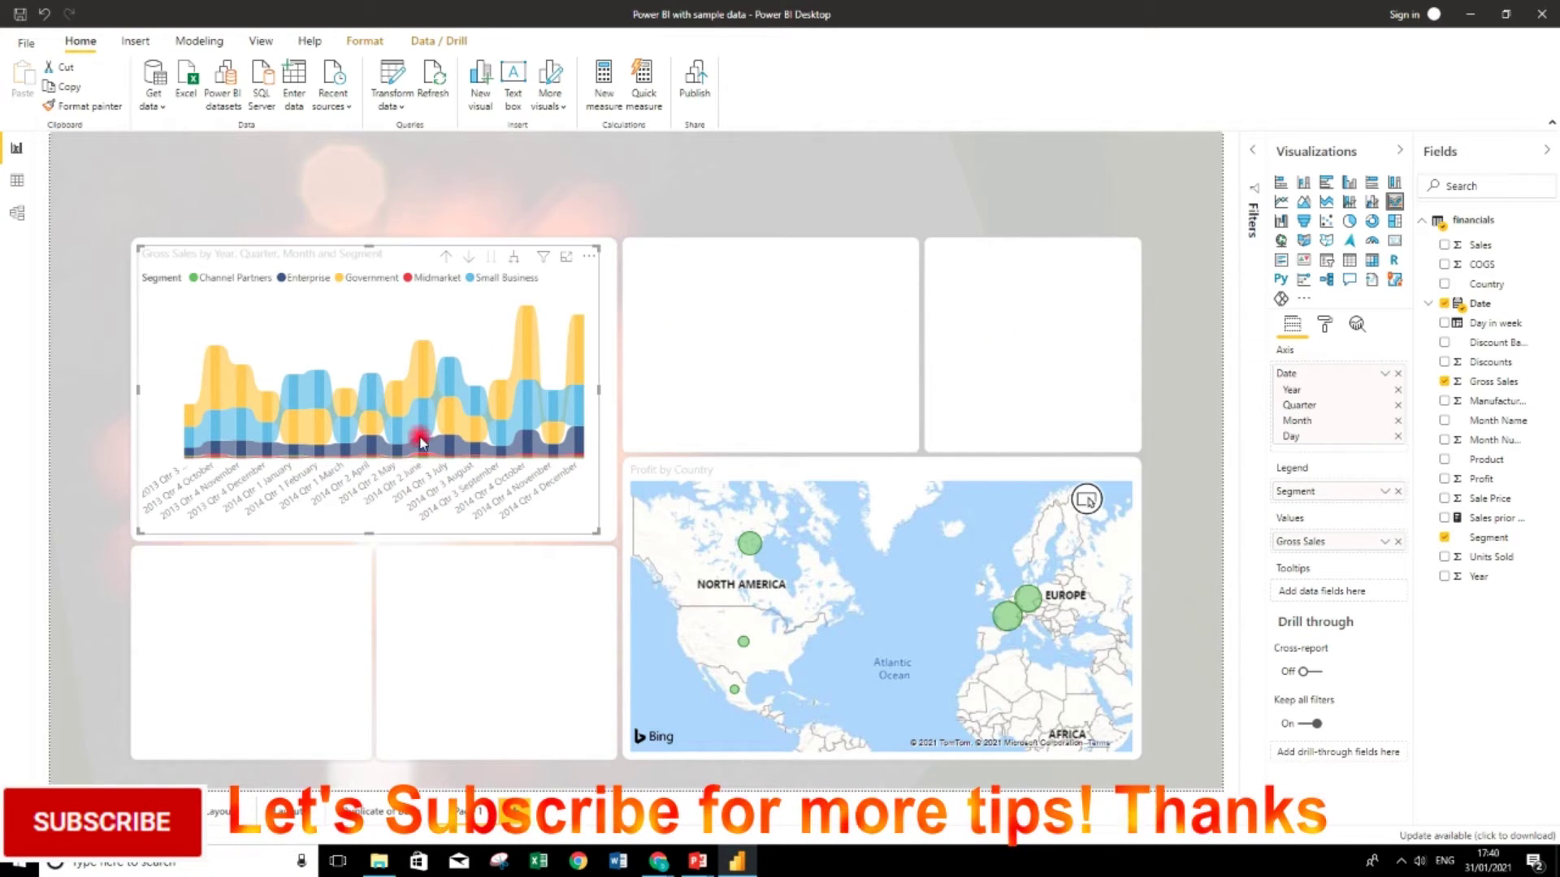
Insert a treemap showing Profit with one tile per Product.
left_click(245, 619)
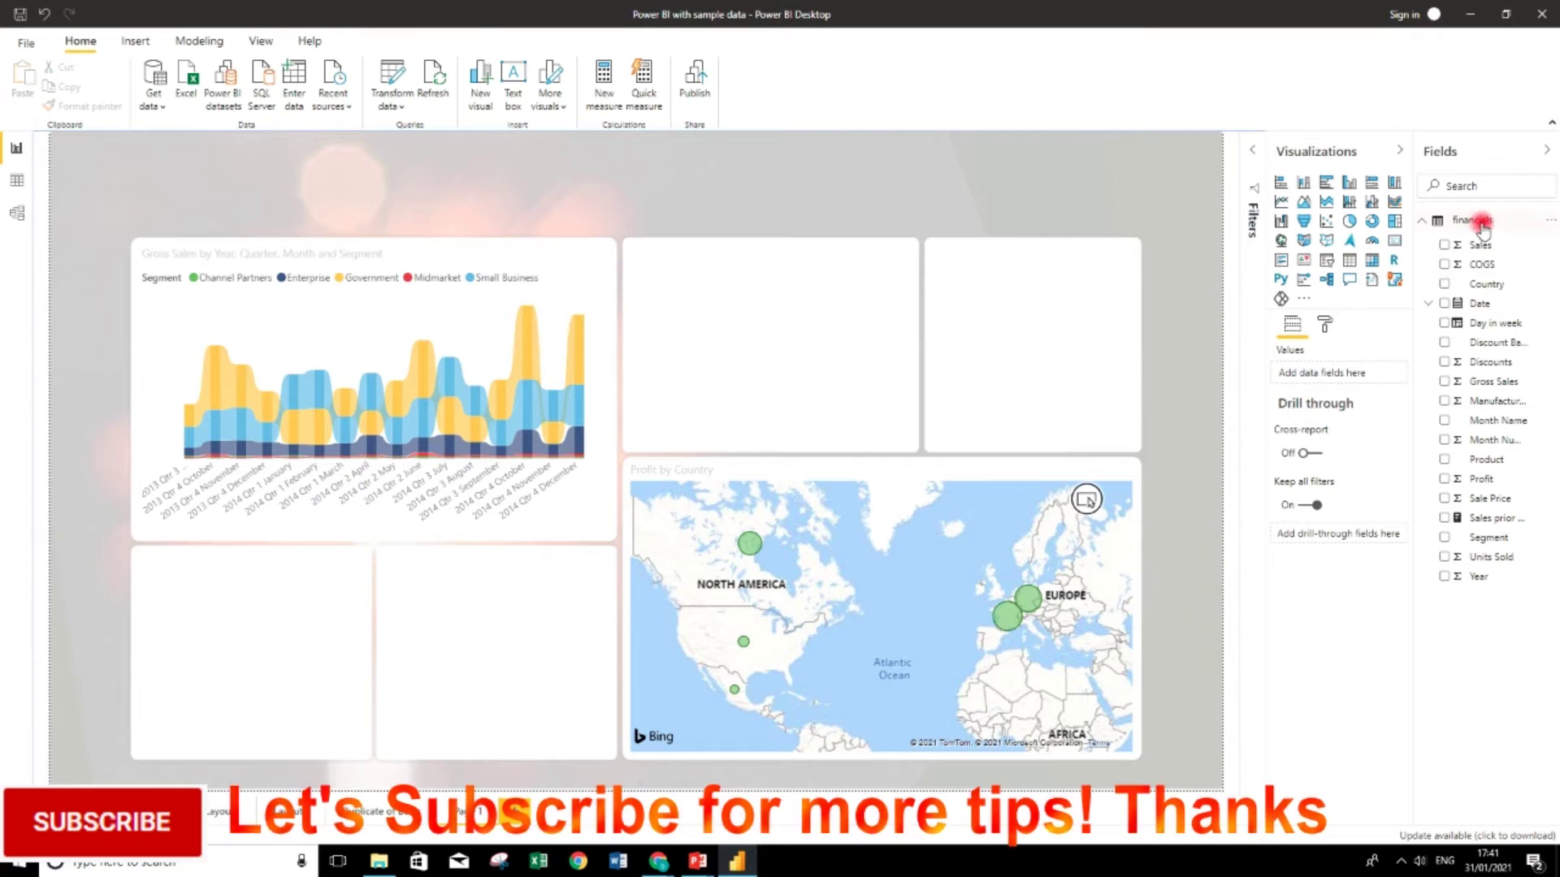
left_click(1394, 221)
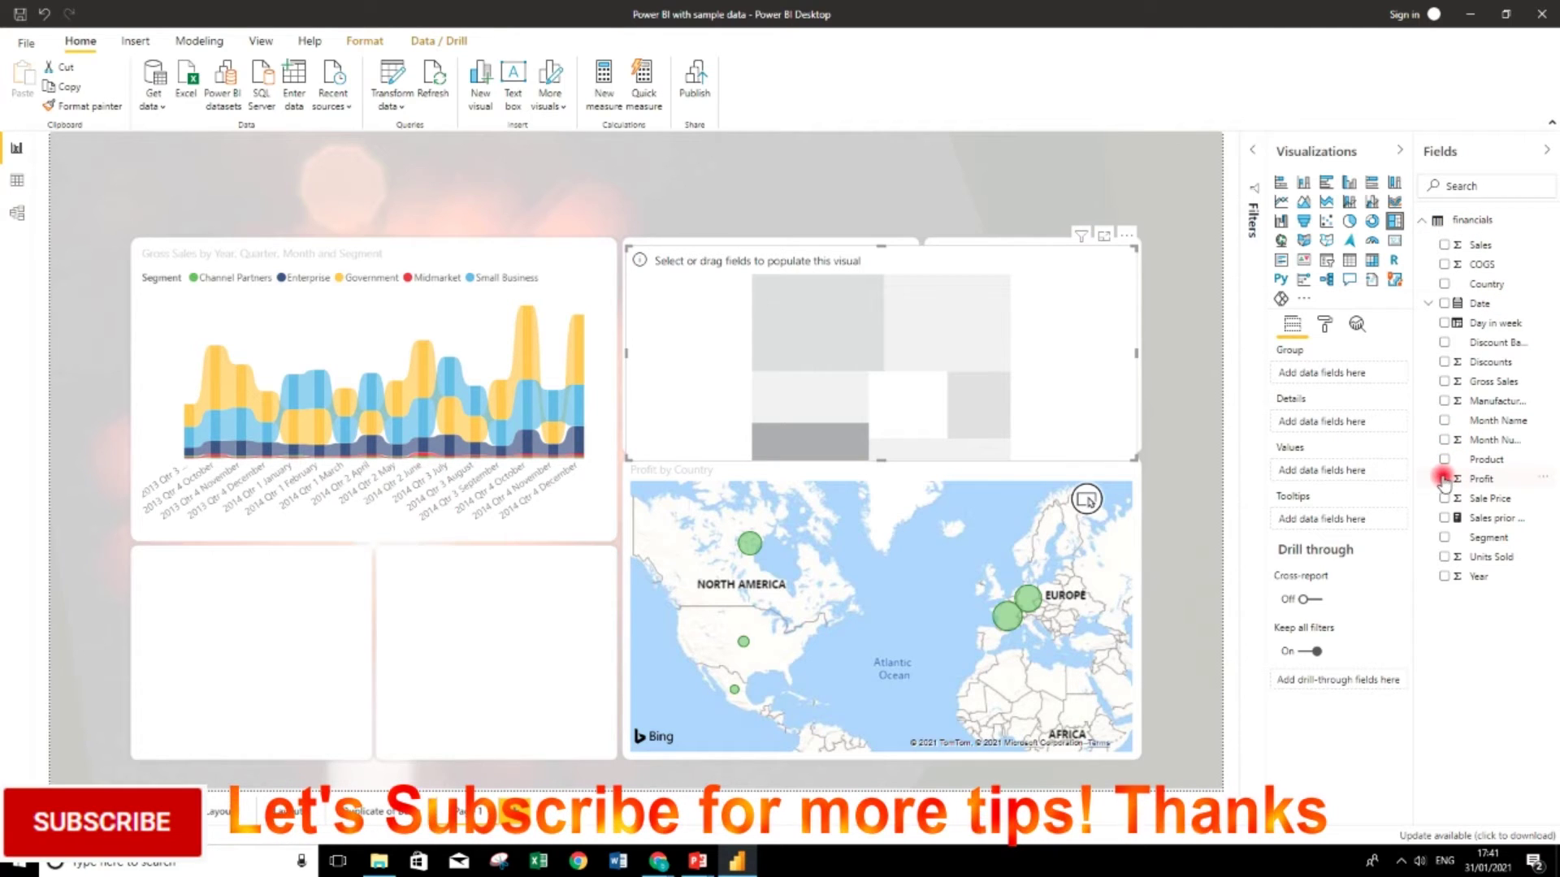
left_click(1445, 478)
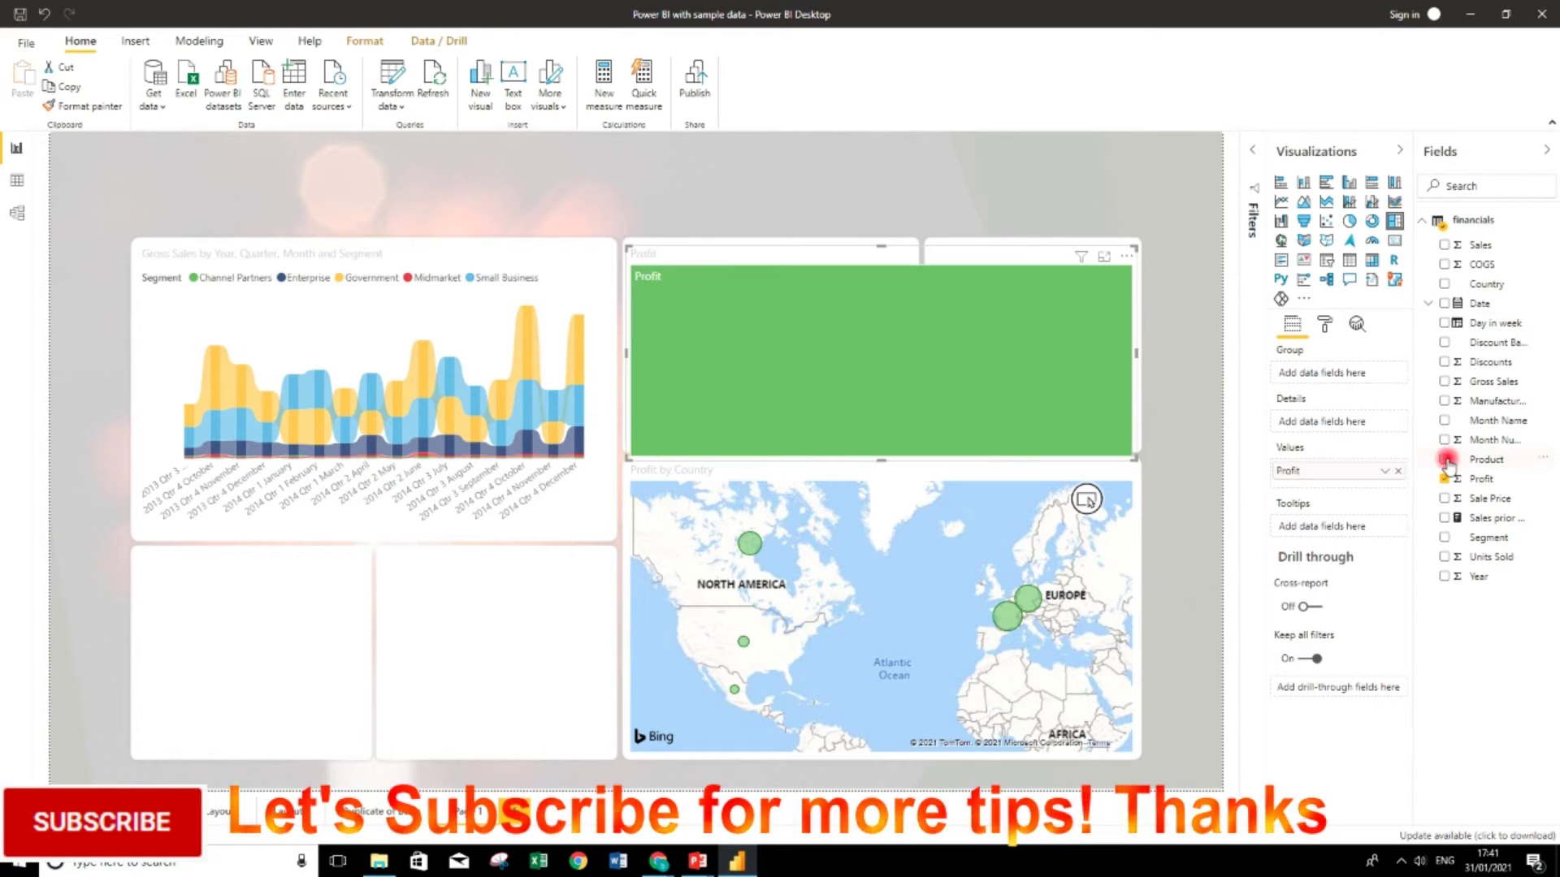
left_click(1446, 460)
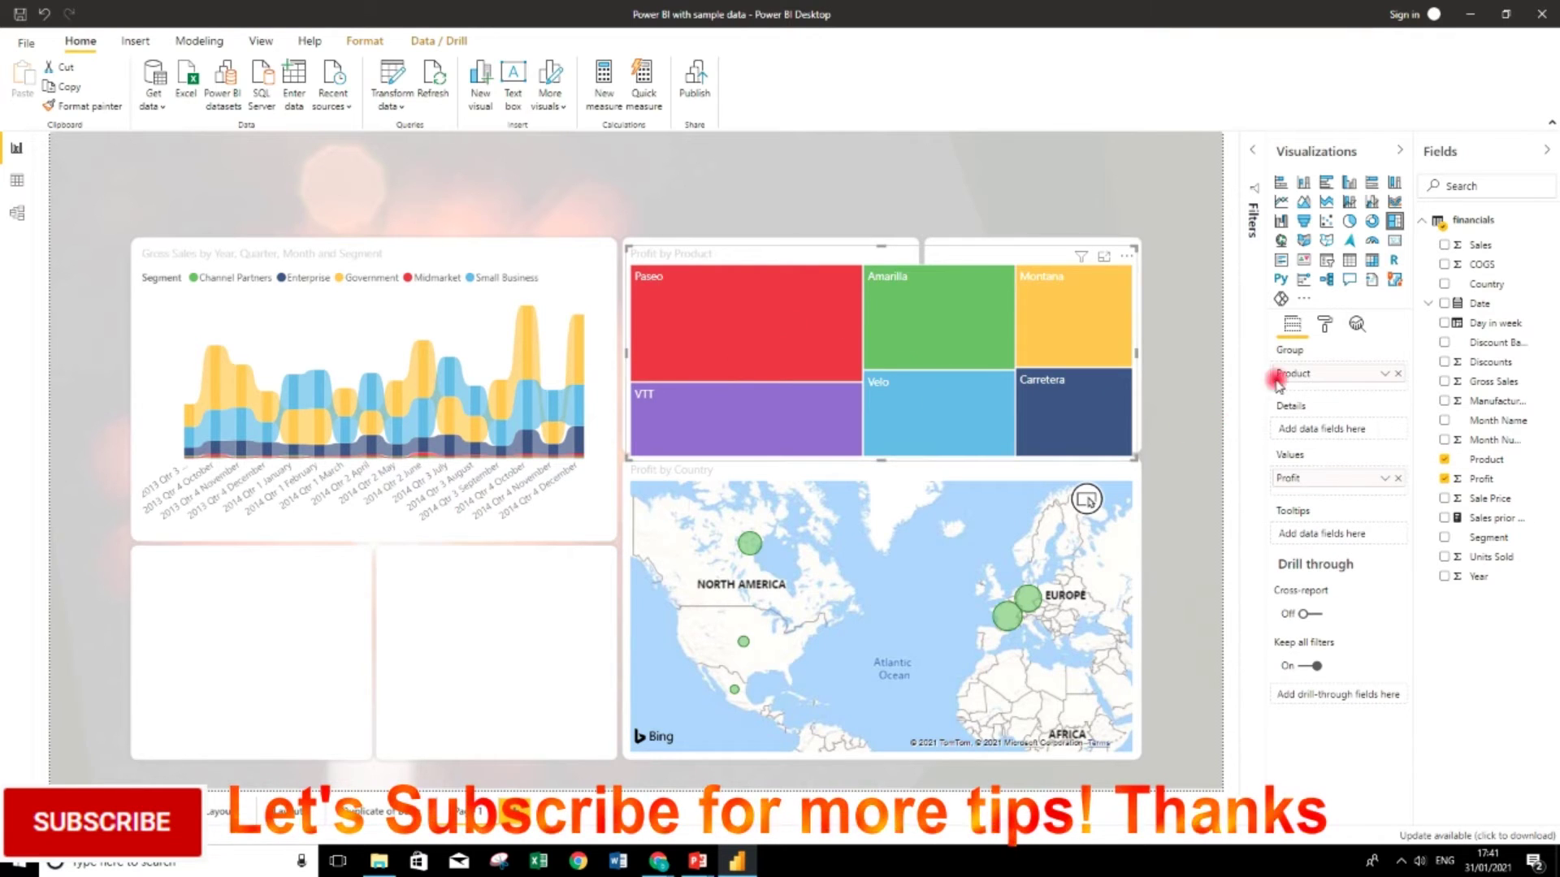
left_click(492, 633)
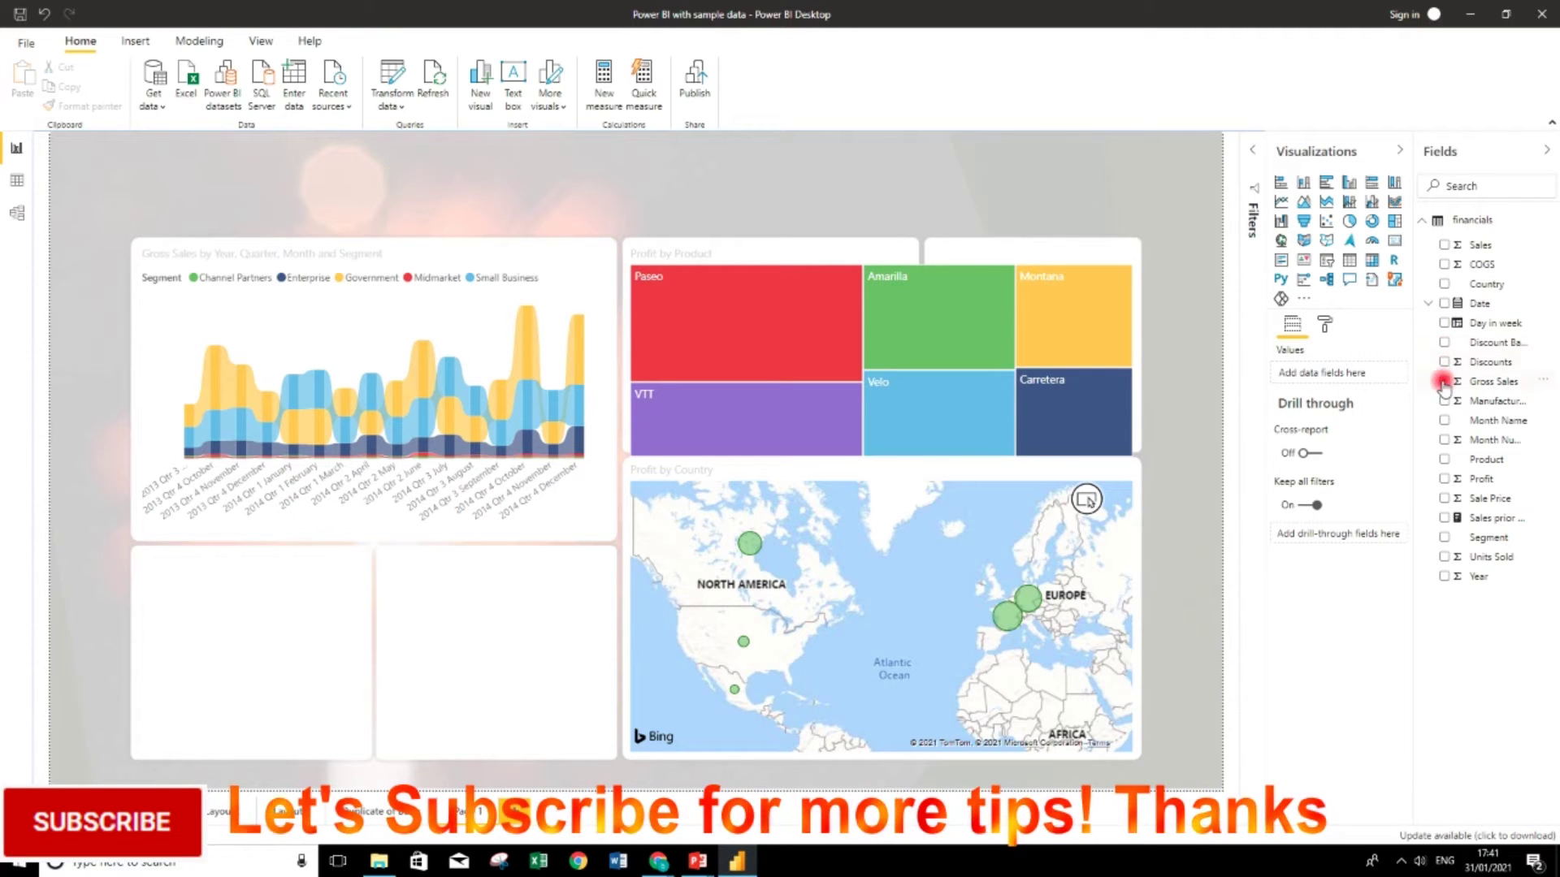
Chart Units Sold by Country and fit the column chart into the lower-left panel.
left_click(1445, 558)
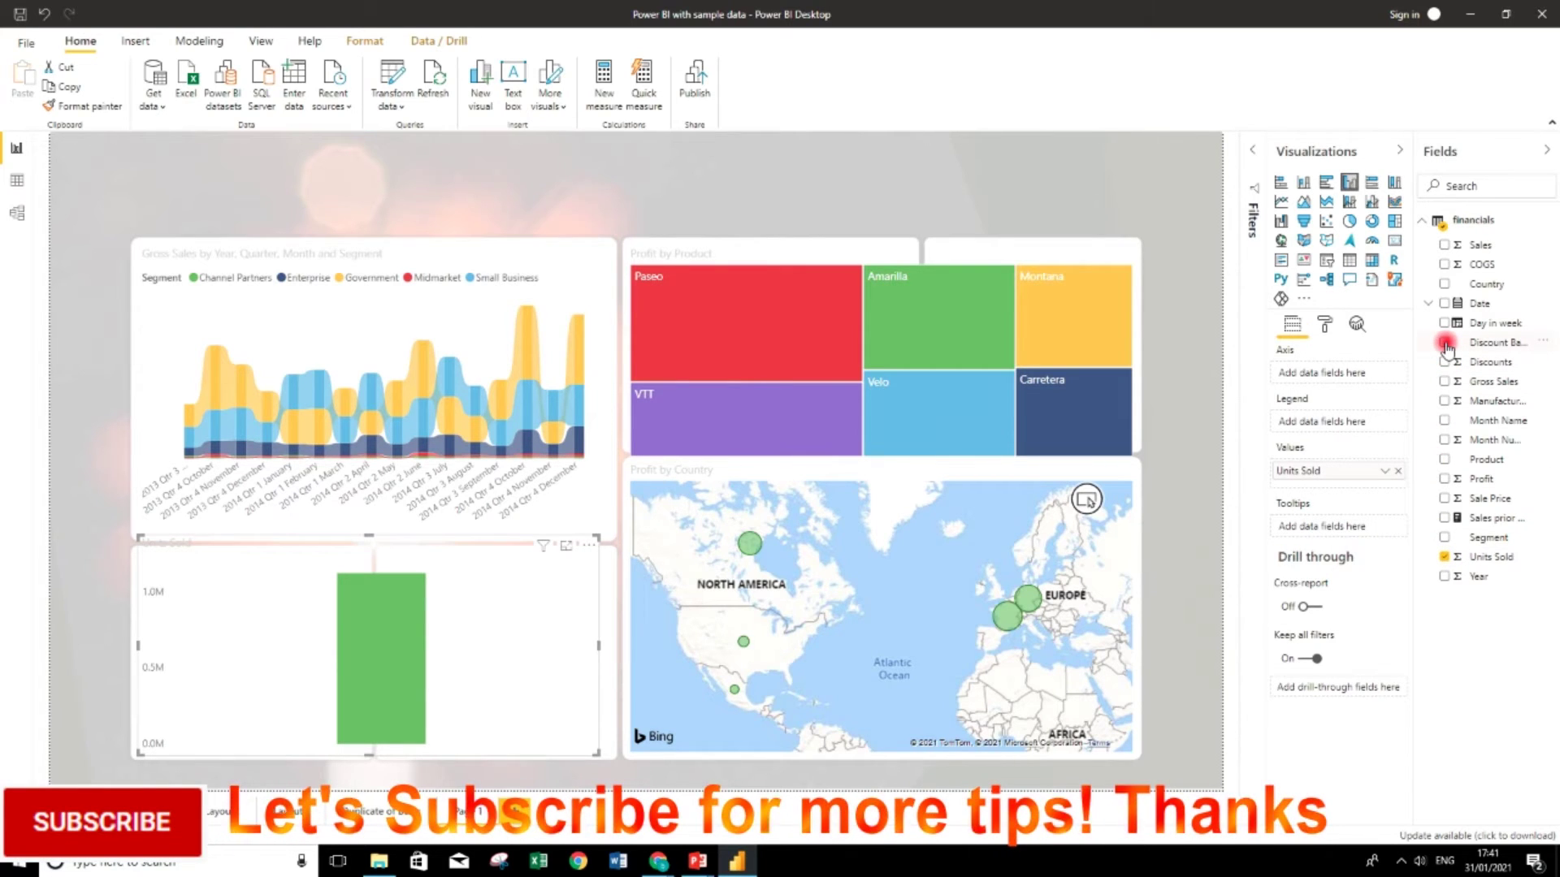
left_click(1446, 284)
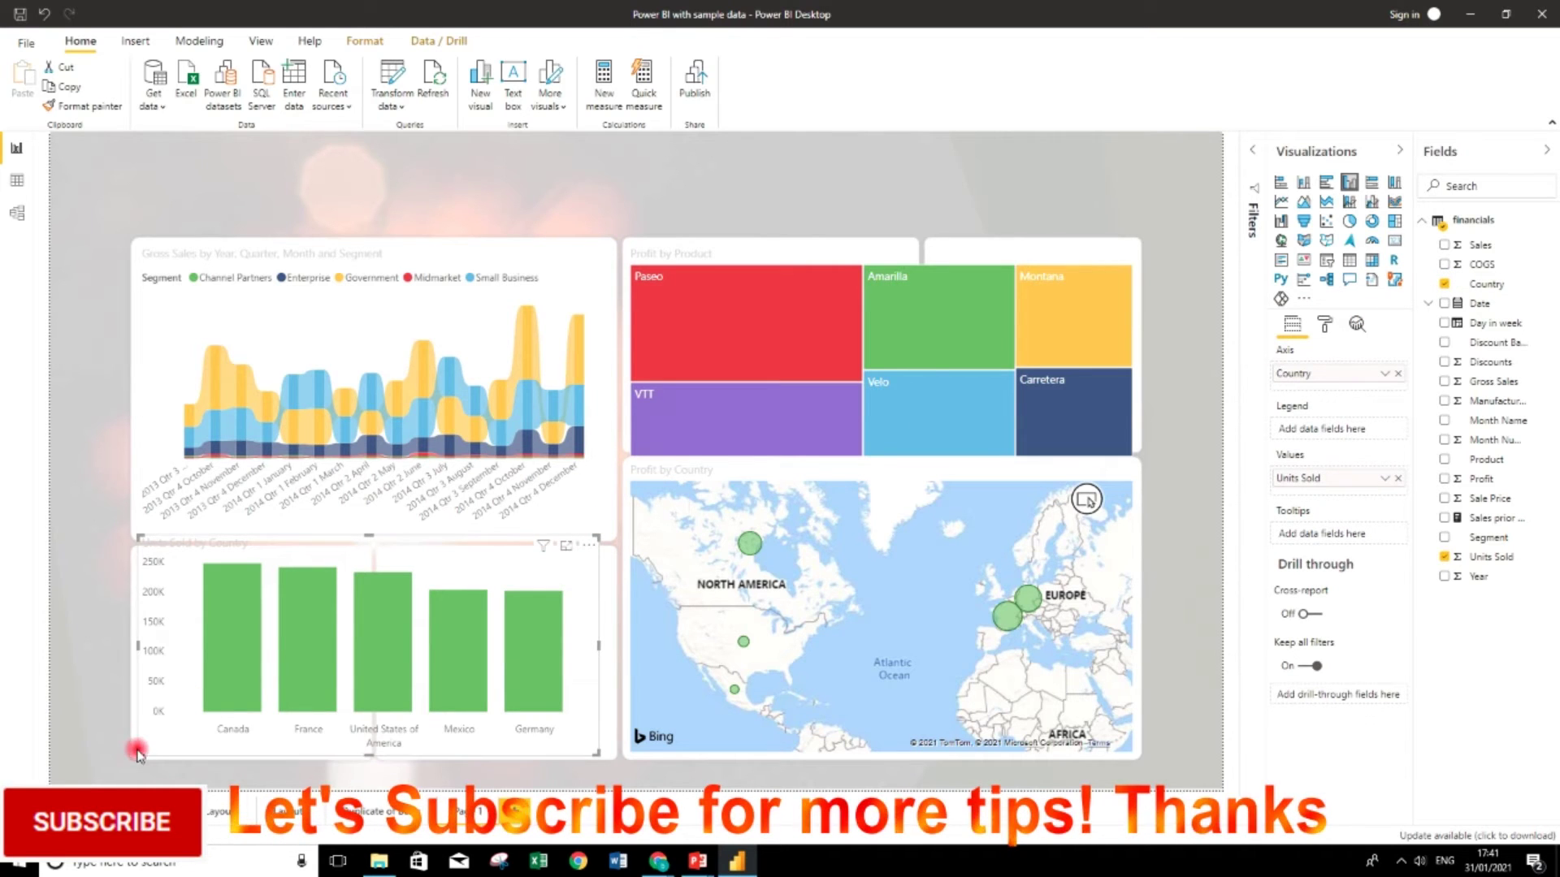
mouse_move(147, 756)
left_mouse_down()
mouse_move(173, 765)
mouse_move(147, 770)
left_mouse_up()
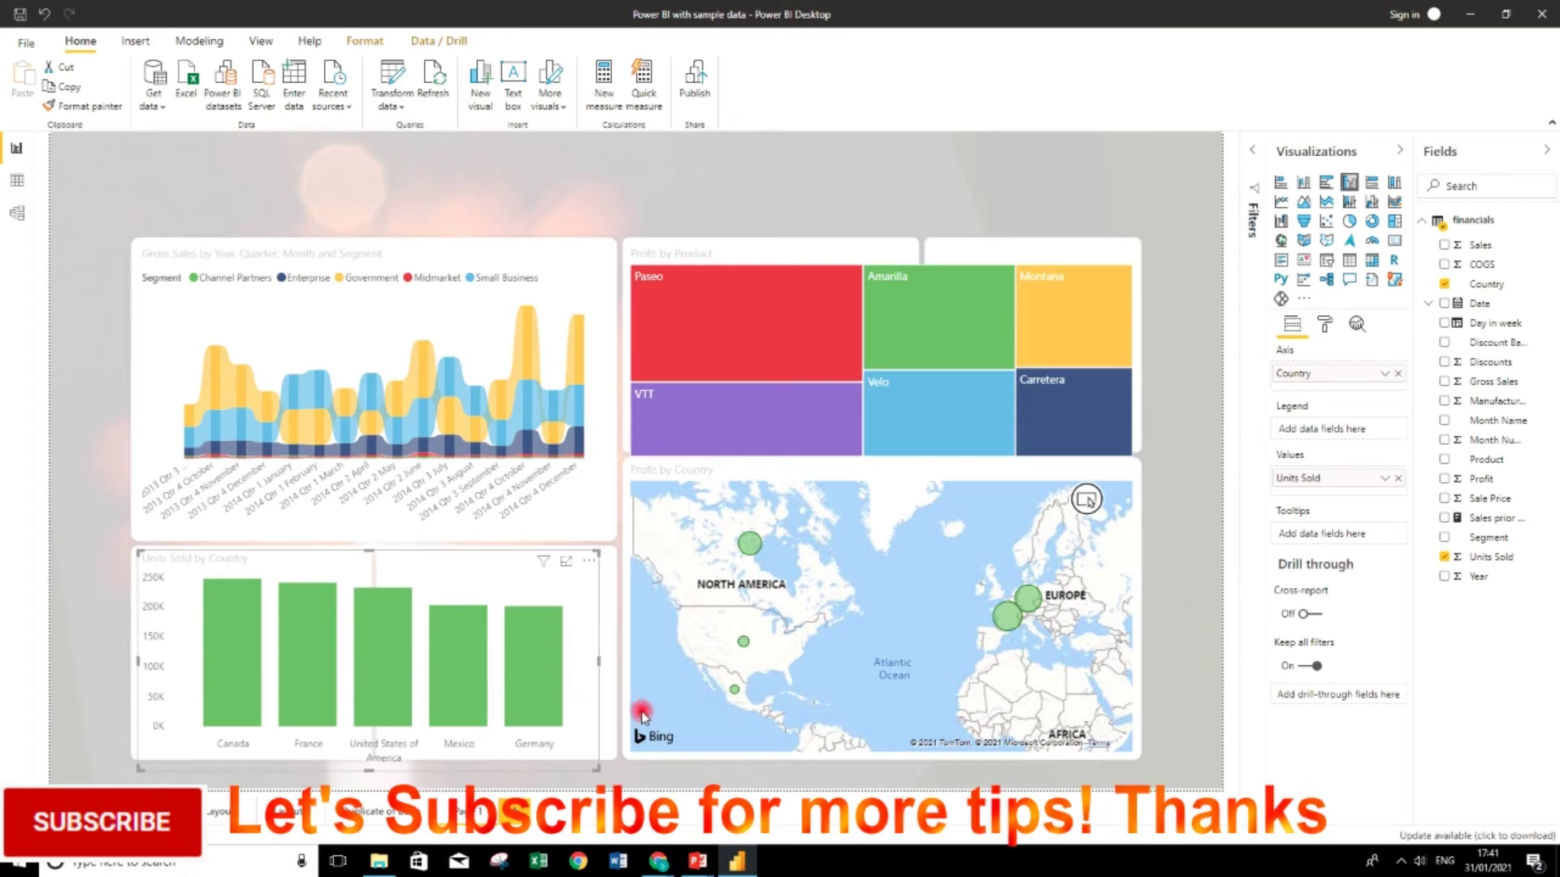
left_click_drag(599, 766, 368, 753)
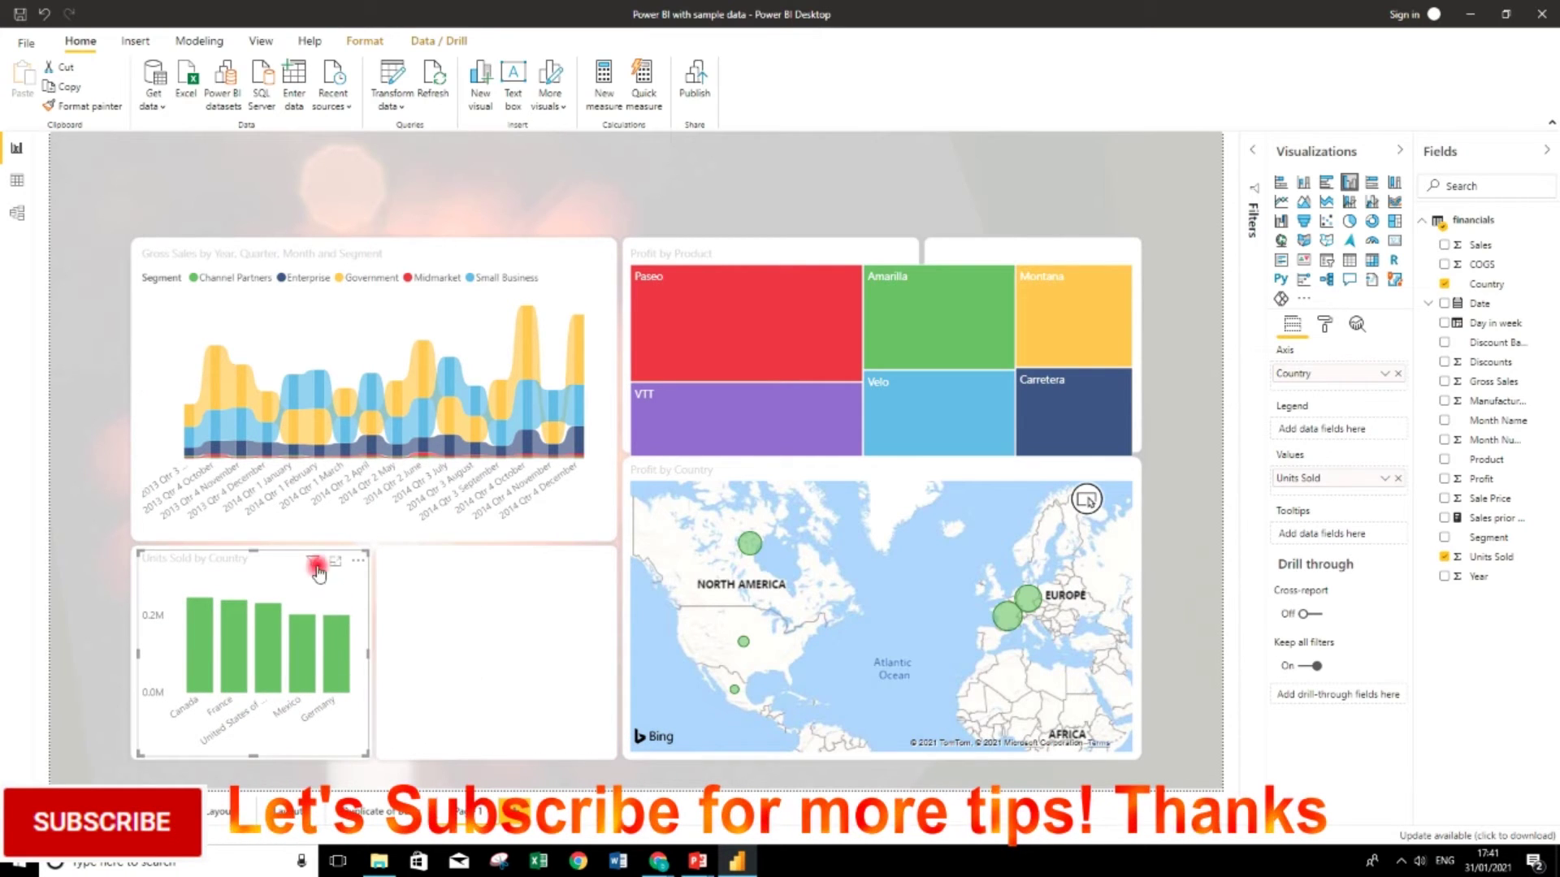
Make the units chart a donut, duplicate it beside itself, and switch the copy to Sales.
left_click(1372, 223)
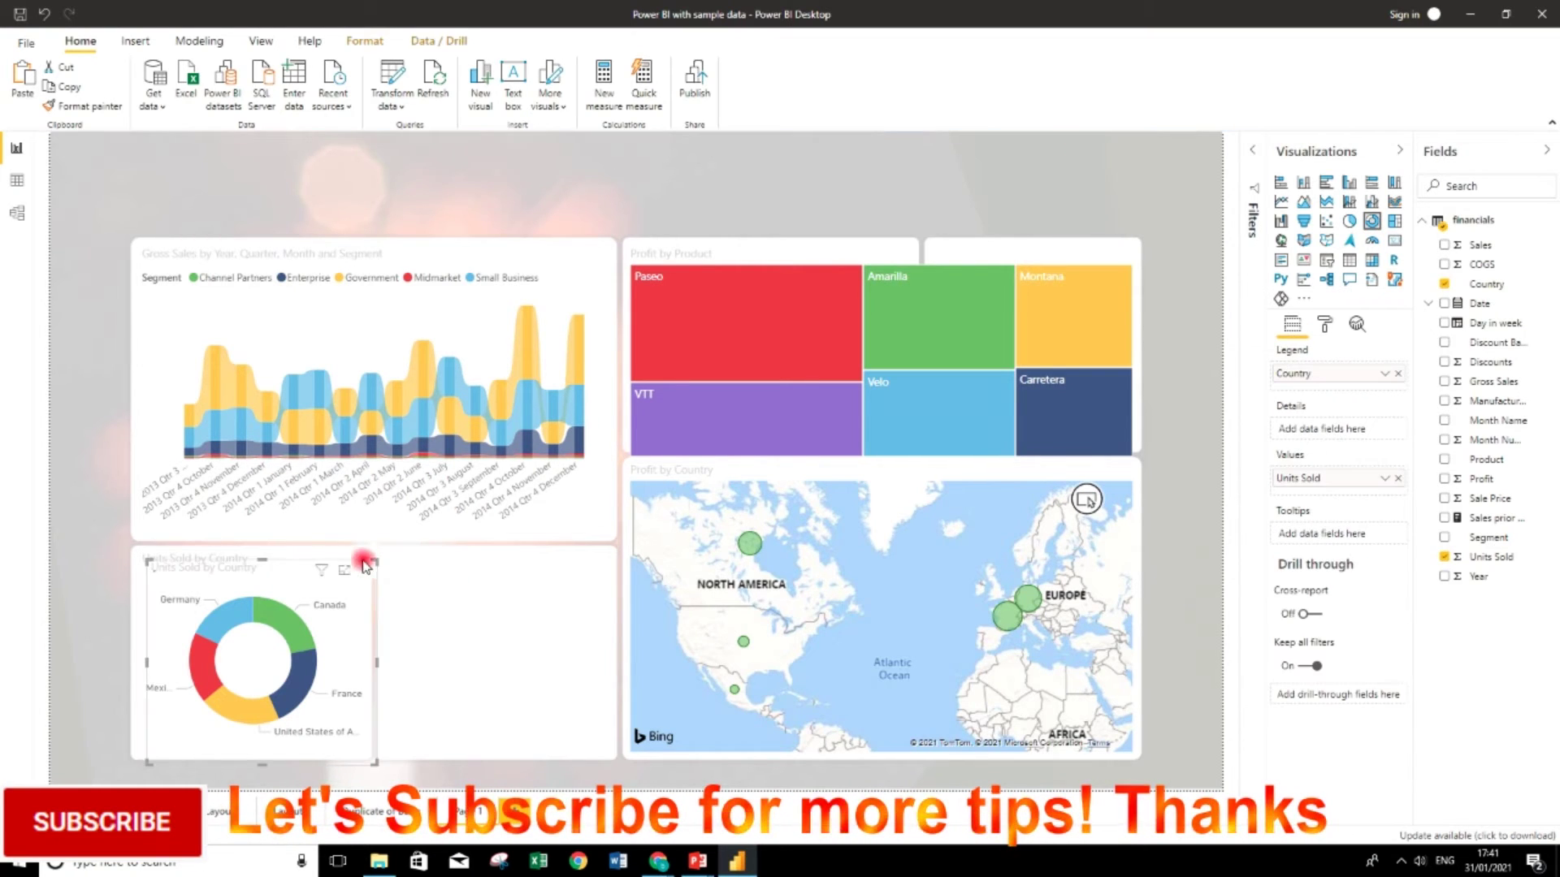
mouse_move(284, 557)
left_mouse_down()
mouse_move(315, 577)
mouse_move(511, 565)
left_mouse_up()
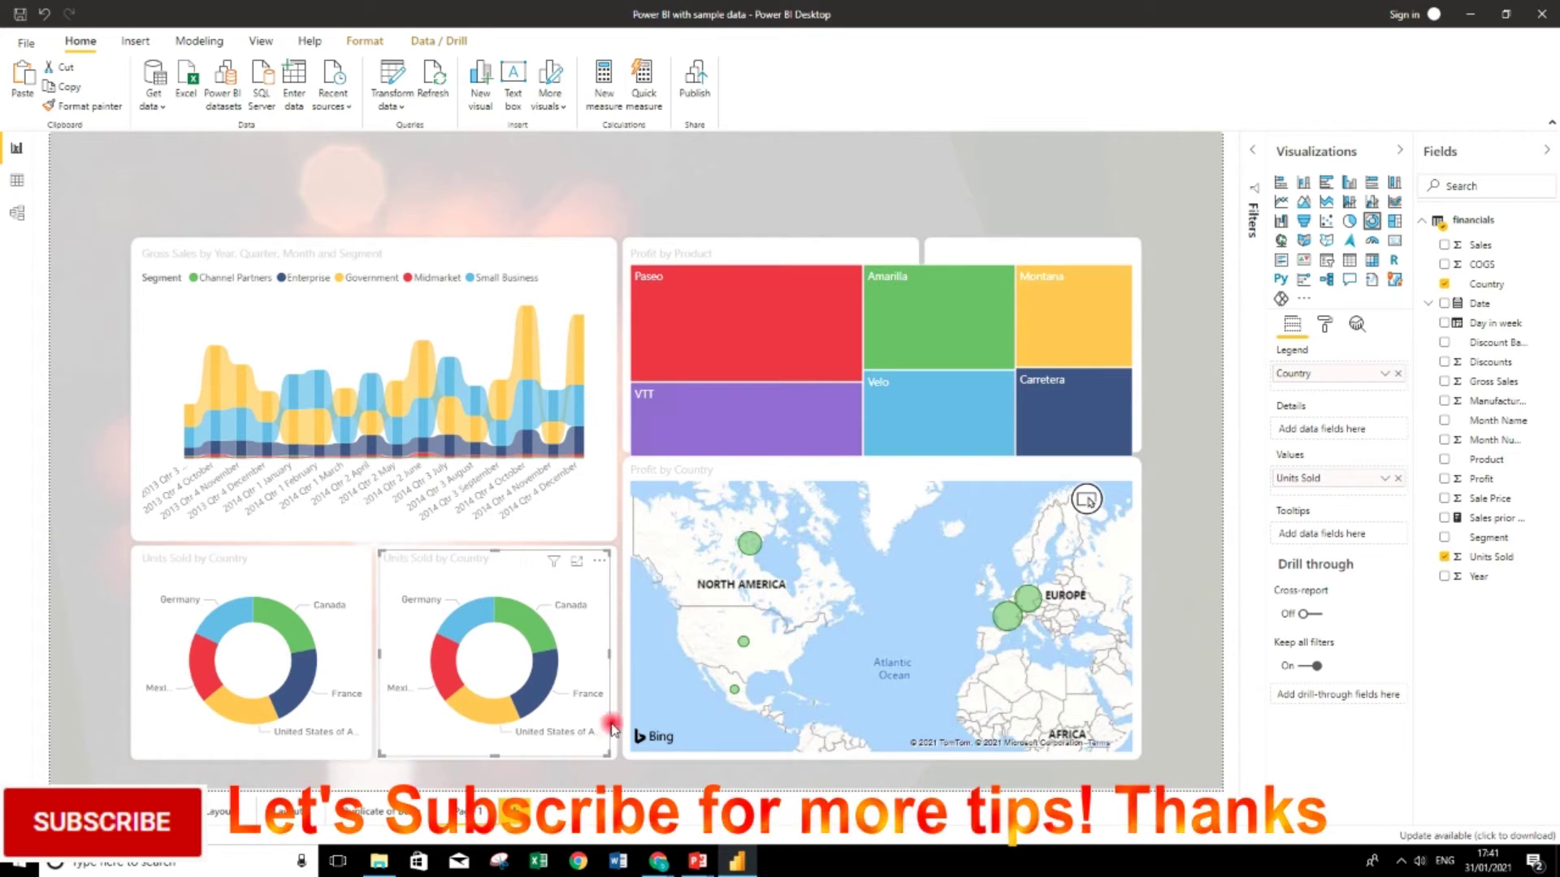
left_click(1447, 245)
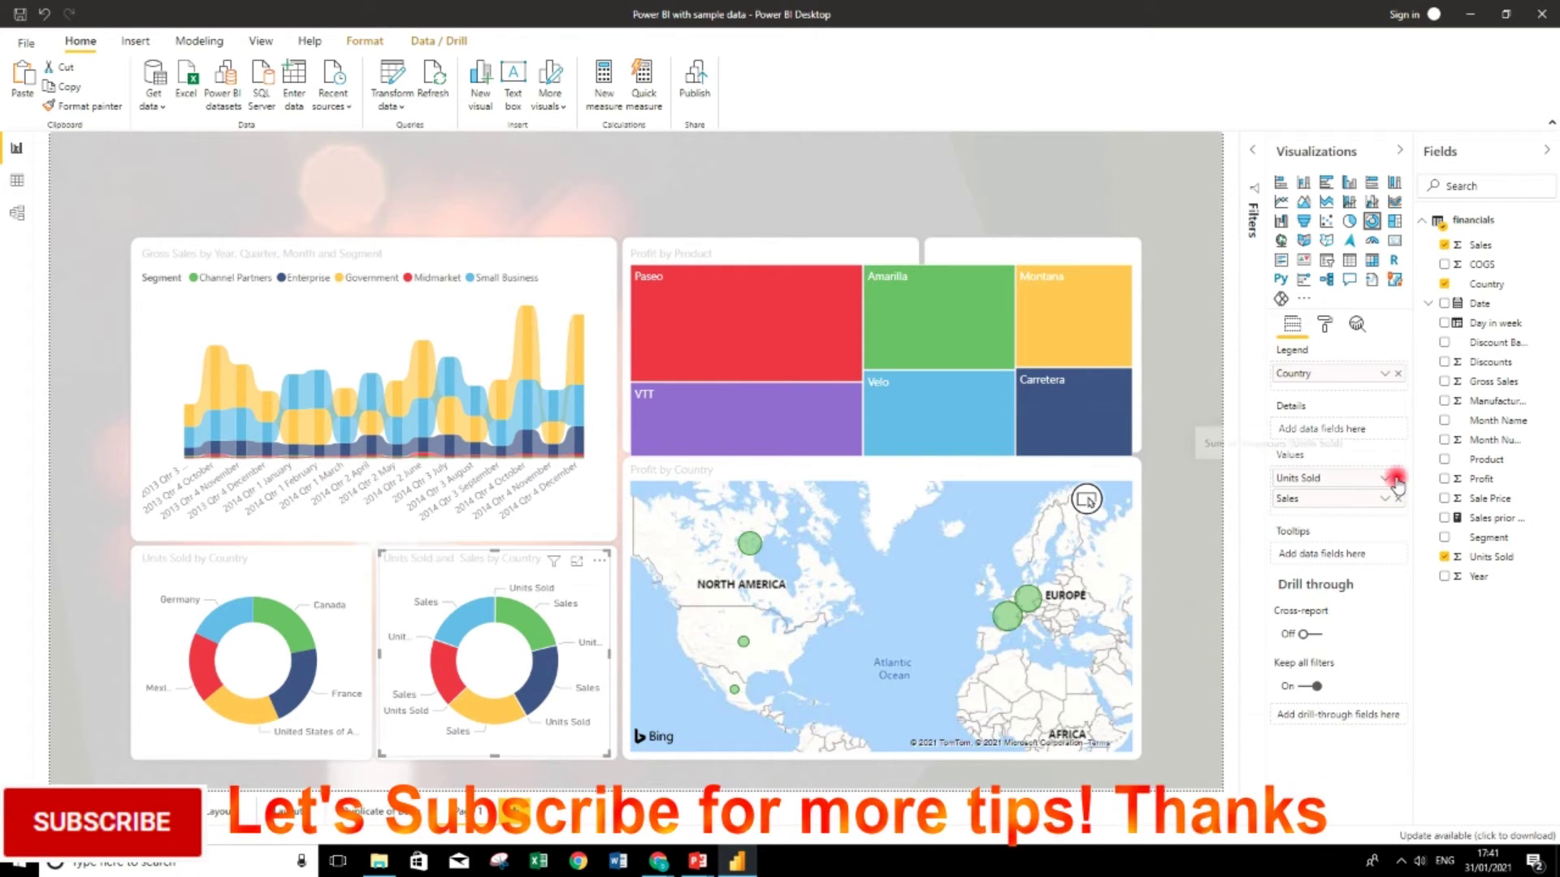
left_click(1397, 480)
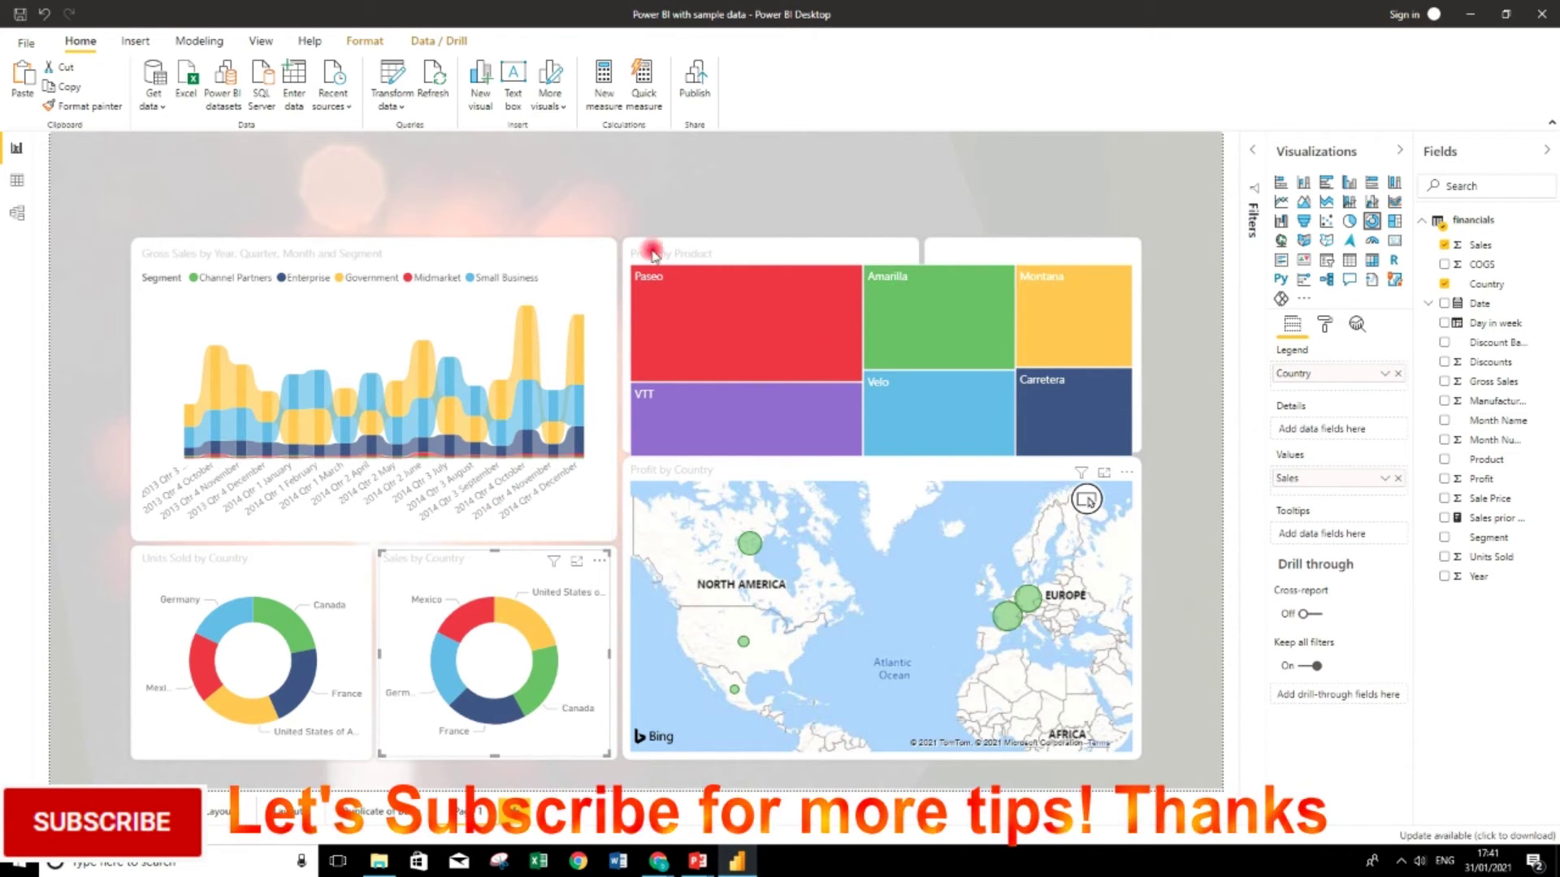
left_click(237, 166)
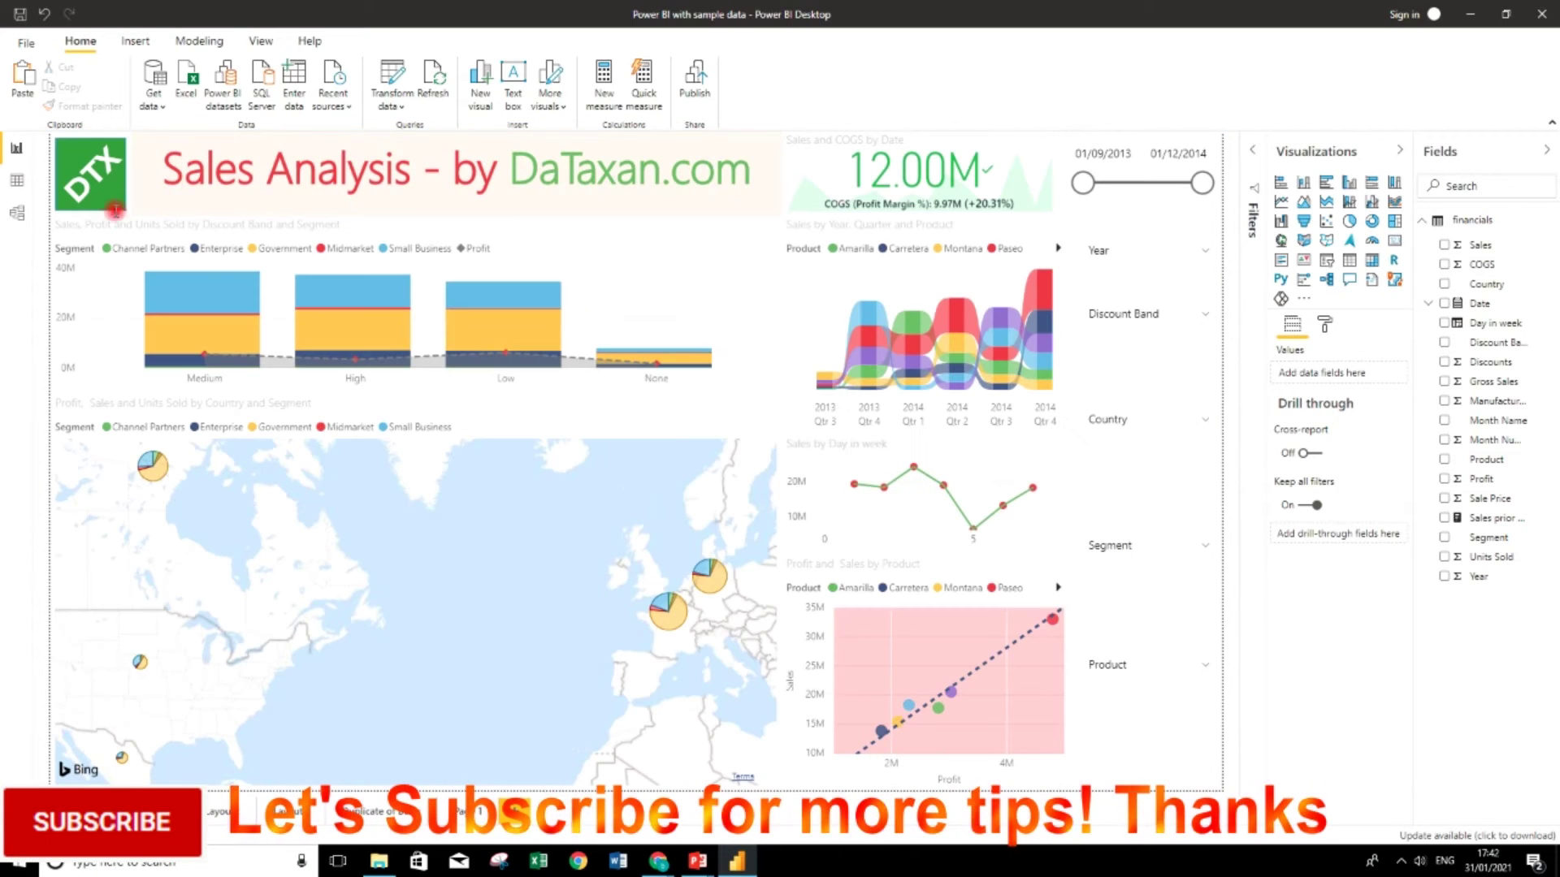
Inspect the sample page's logo and Sales Analysis title text formatting.
left_click(115, 208)
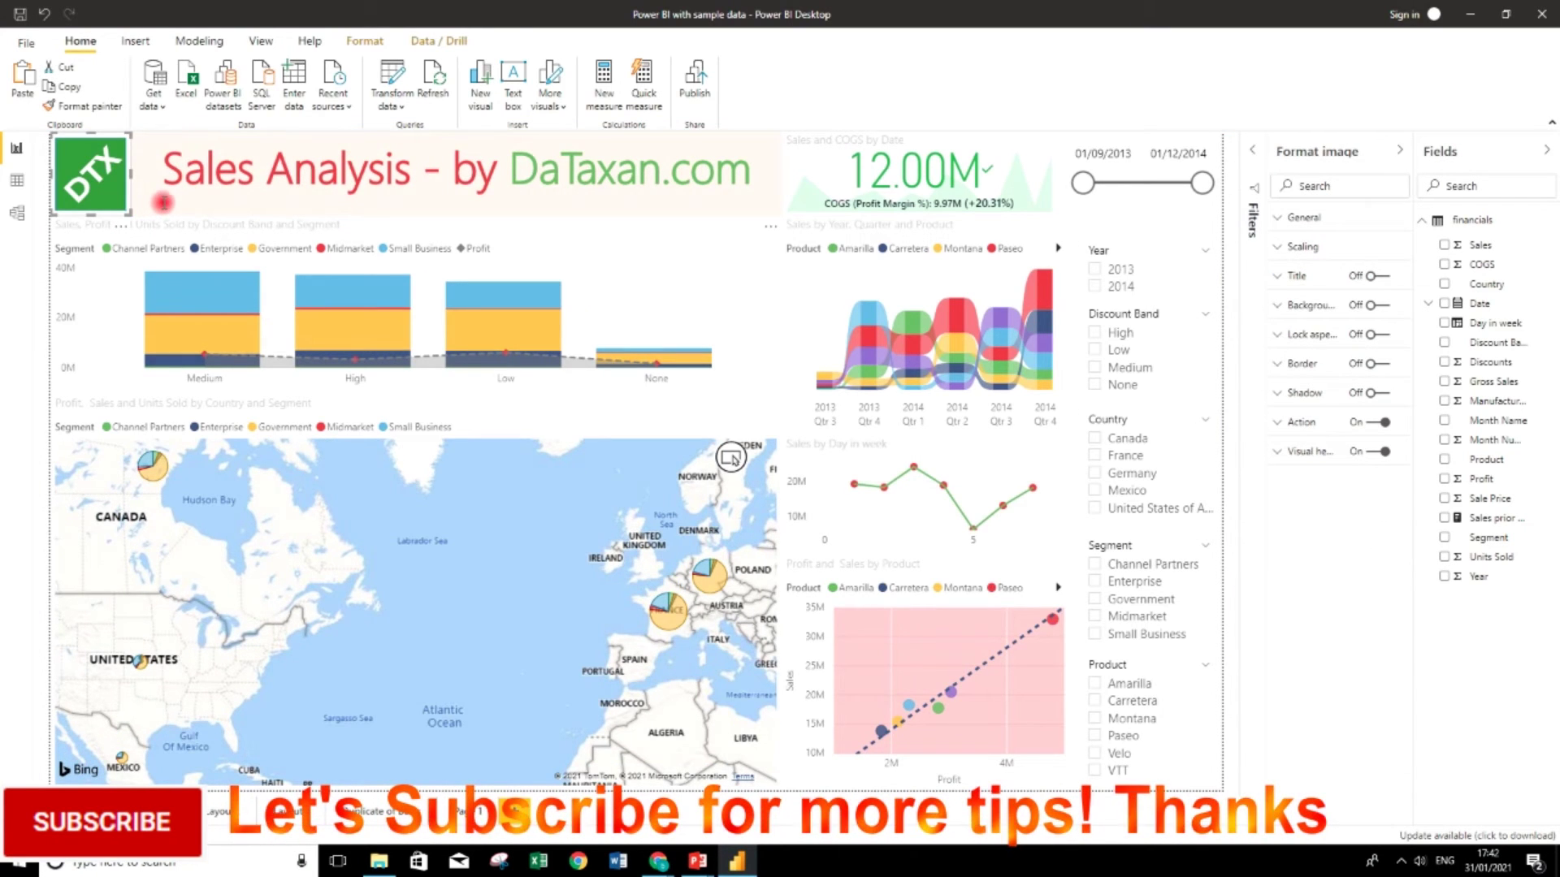
left_click(163, 202)
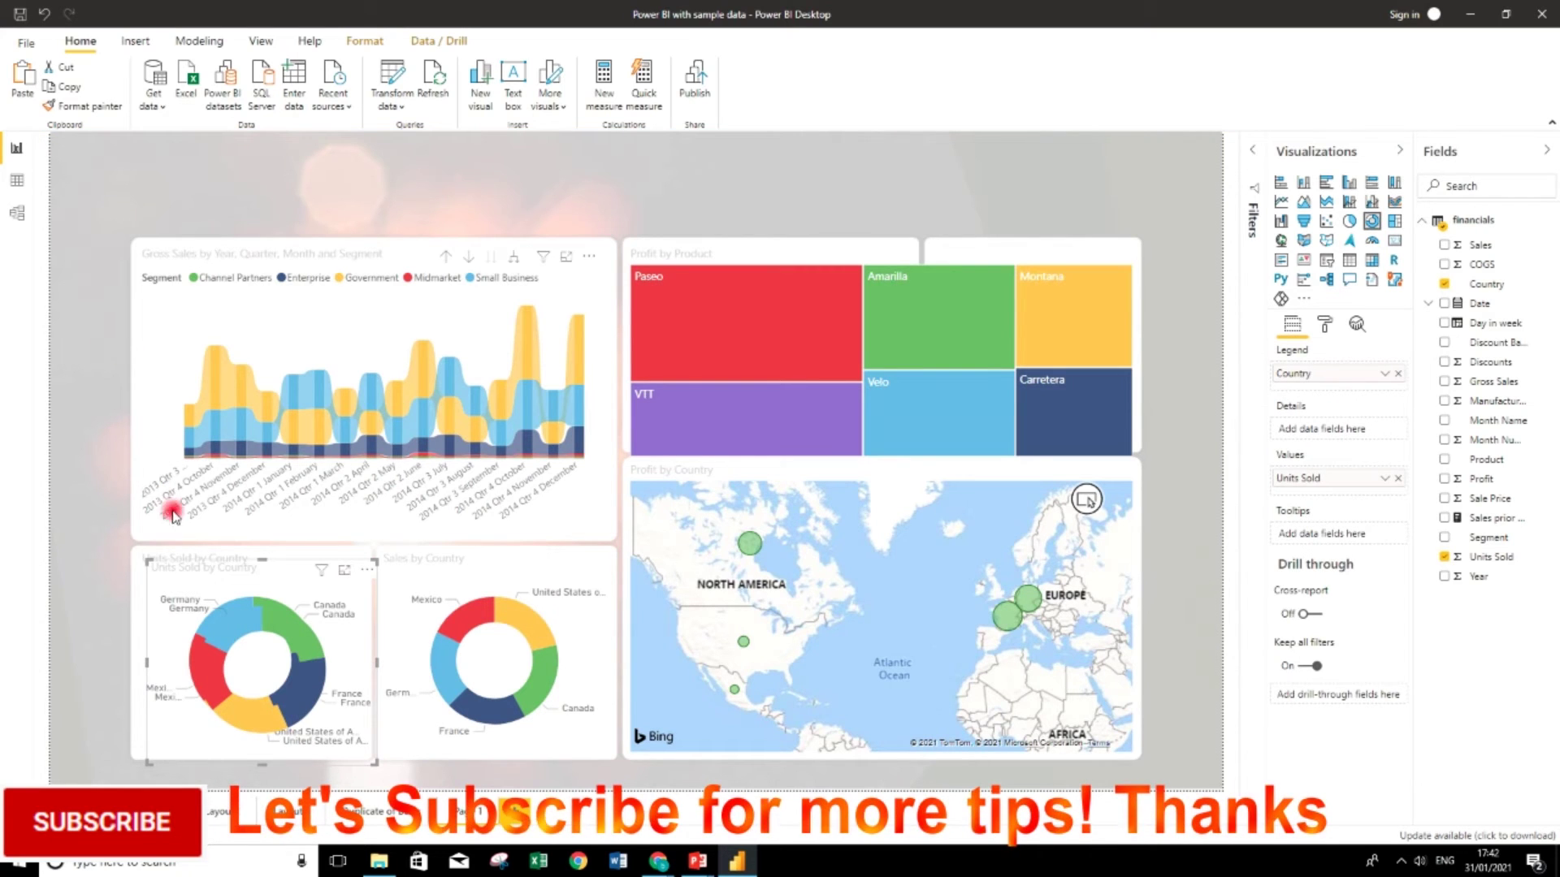
left_click(195, 545)
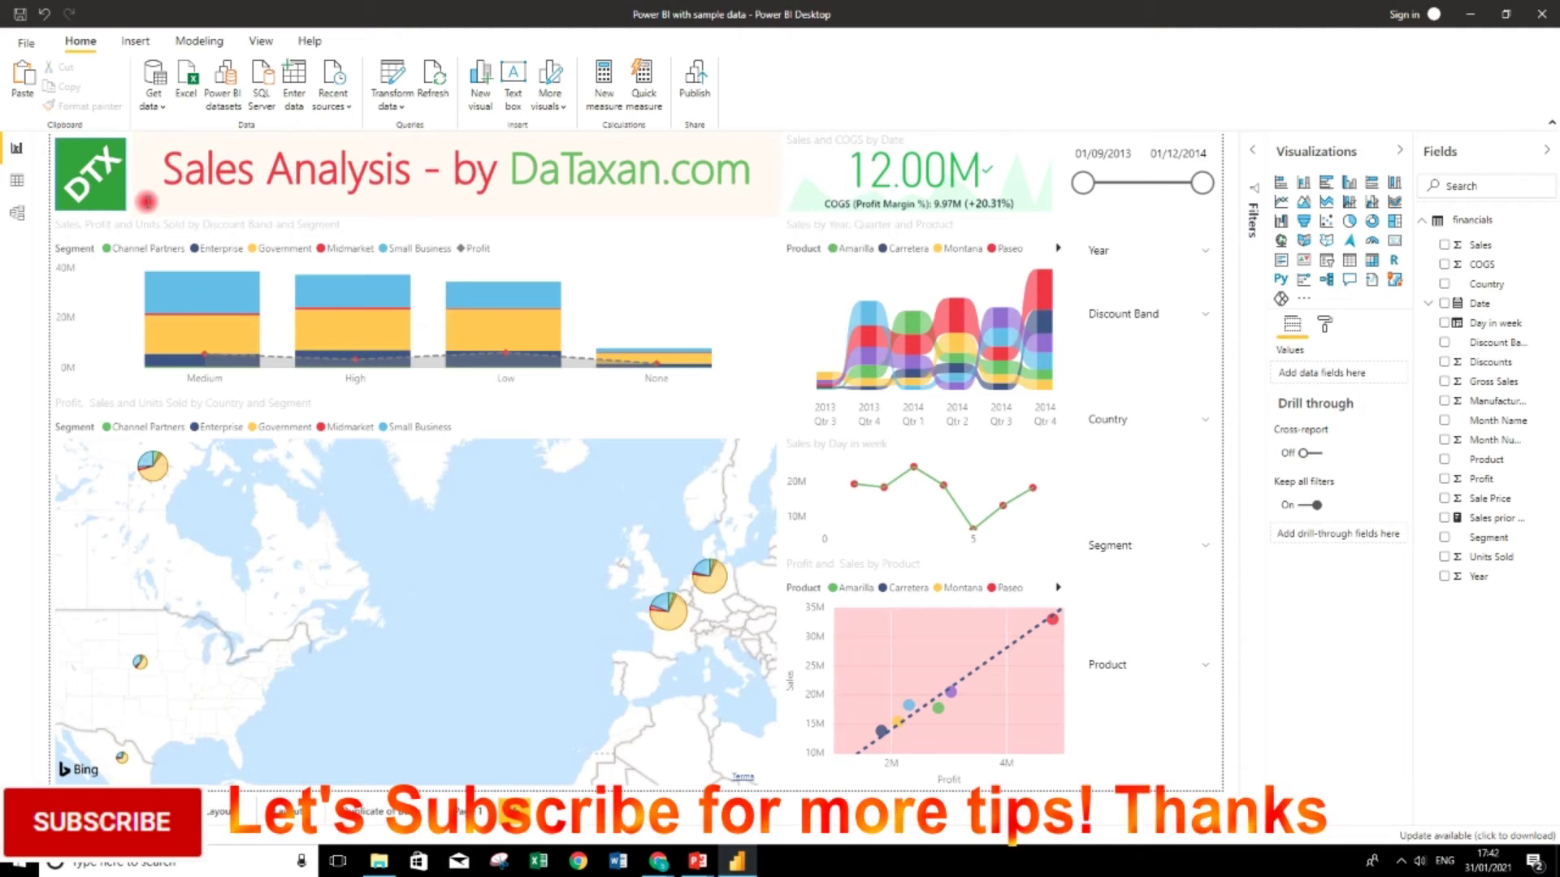
left_click(151, 201)
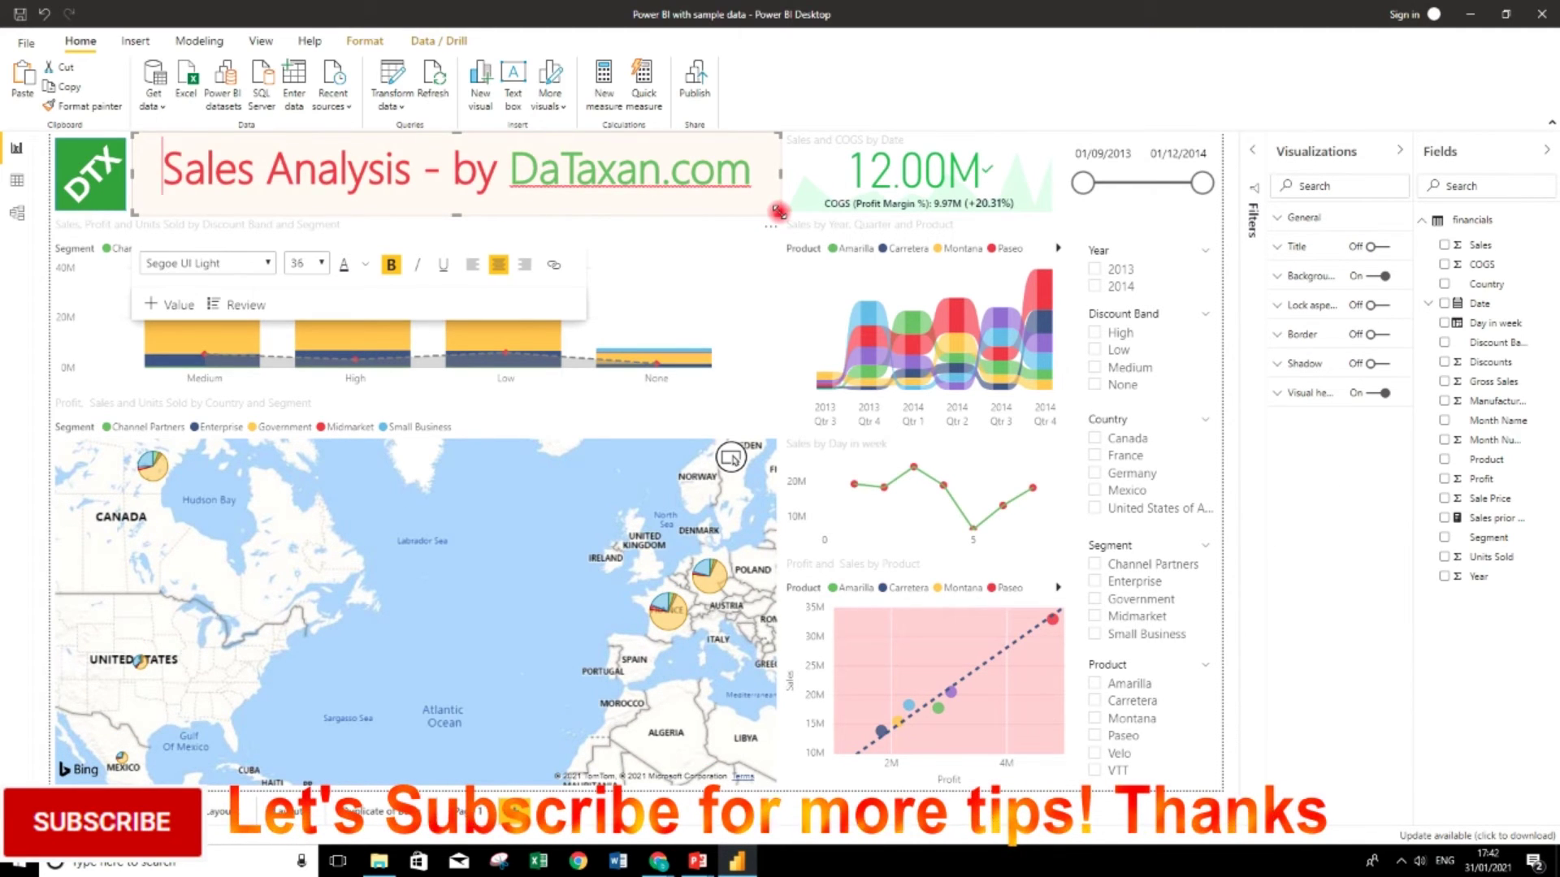
left_click(575, 497)
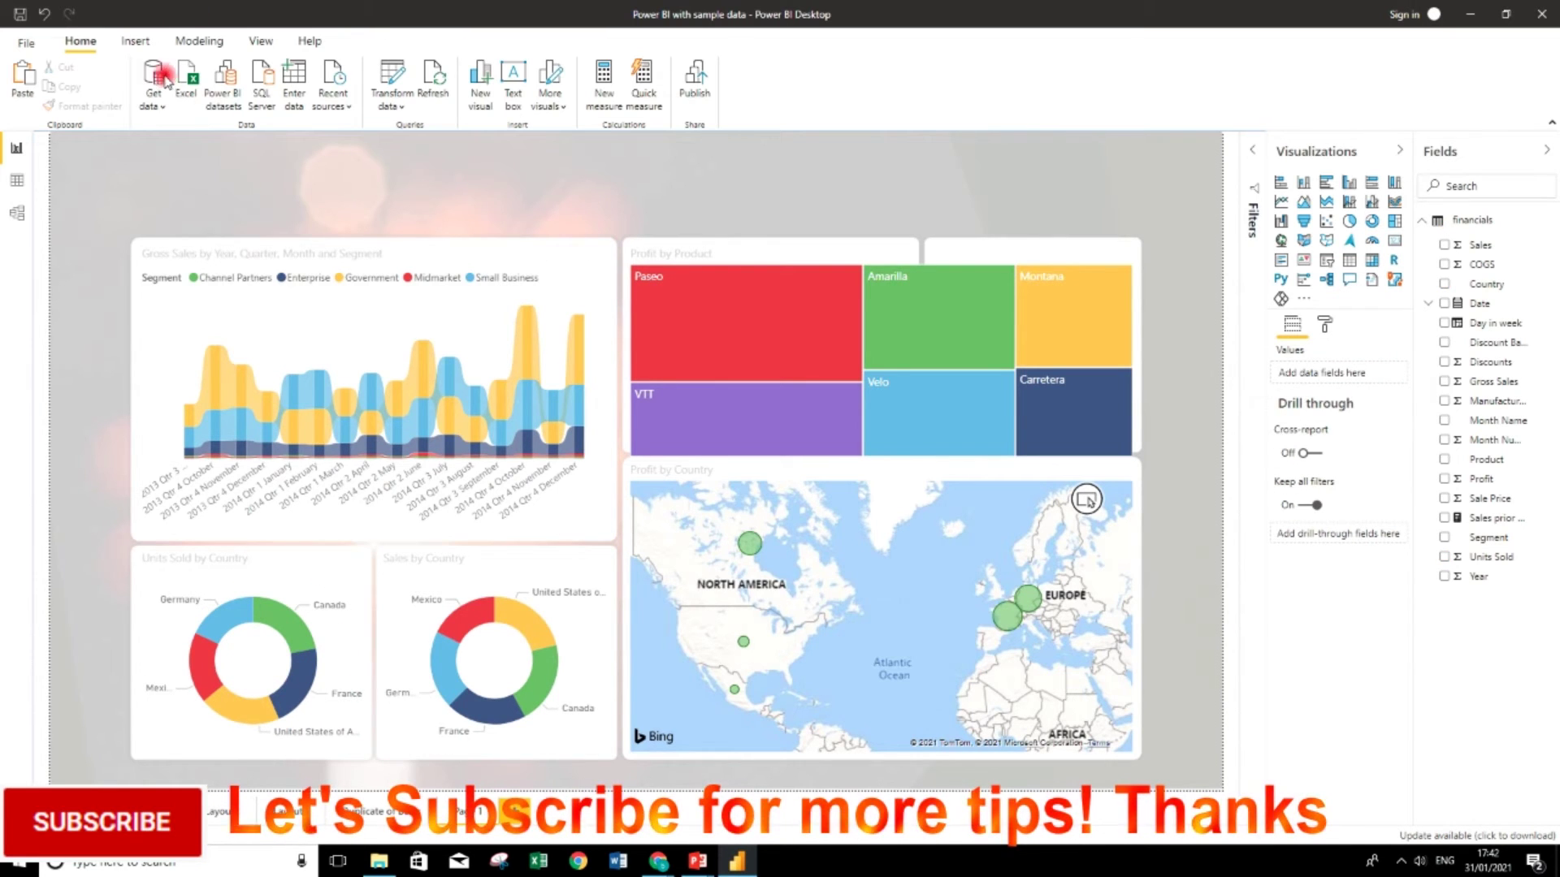
Add a text box across the page top and type 'Sales Analysis - DaTaxan.com'.
left_click(135, 42)
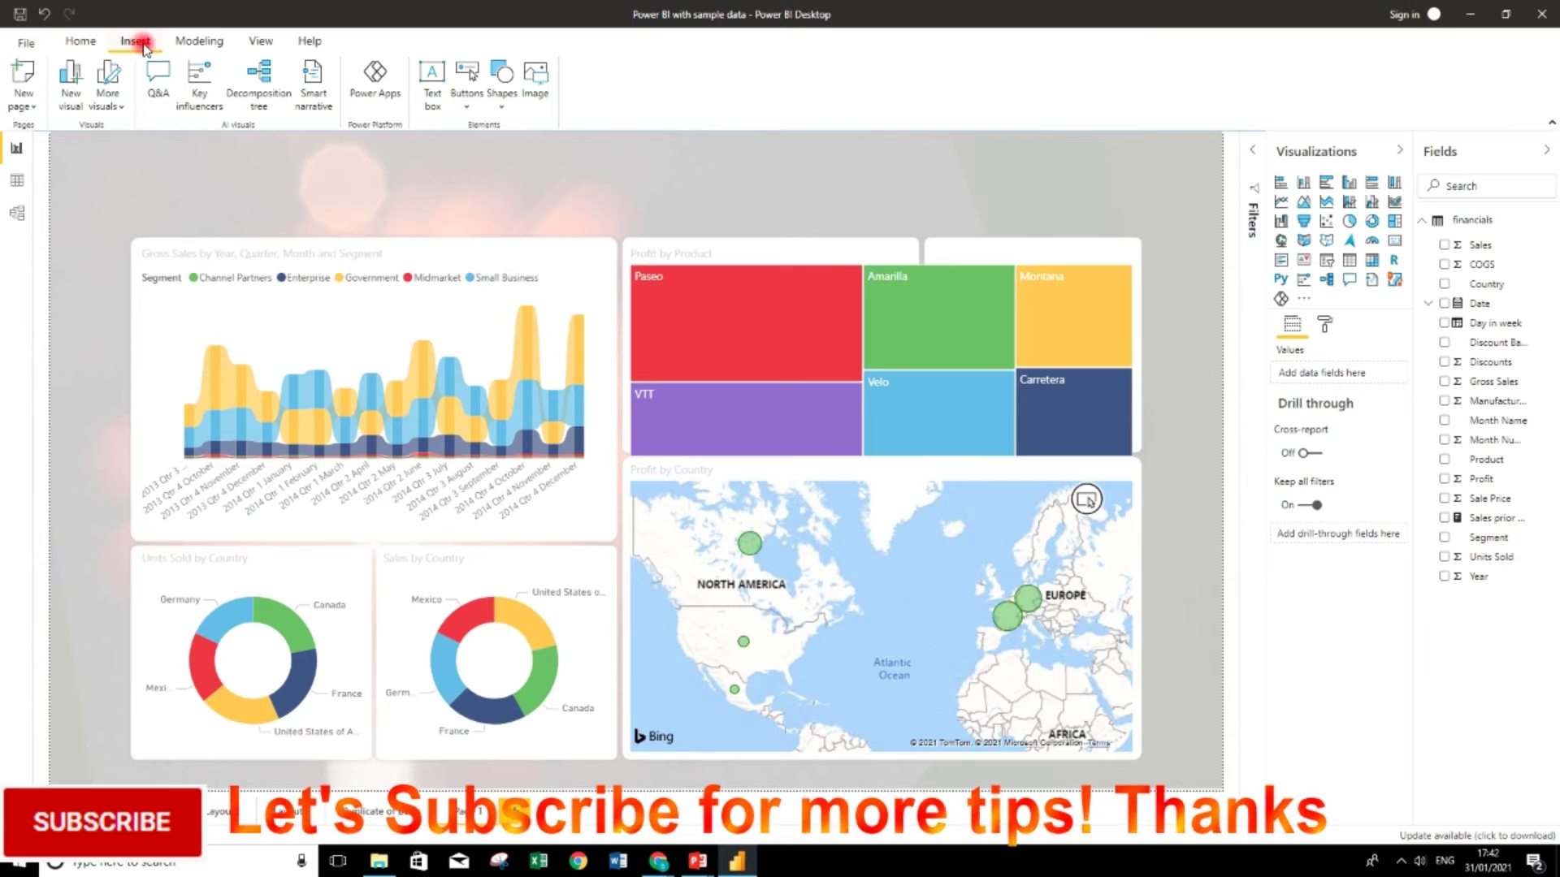
left_click(432, 81)
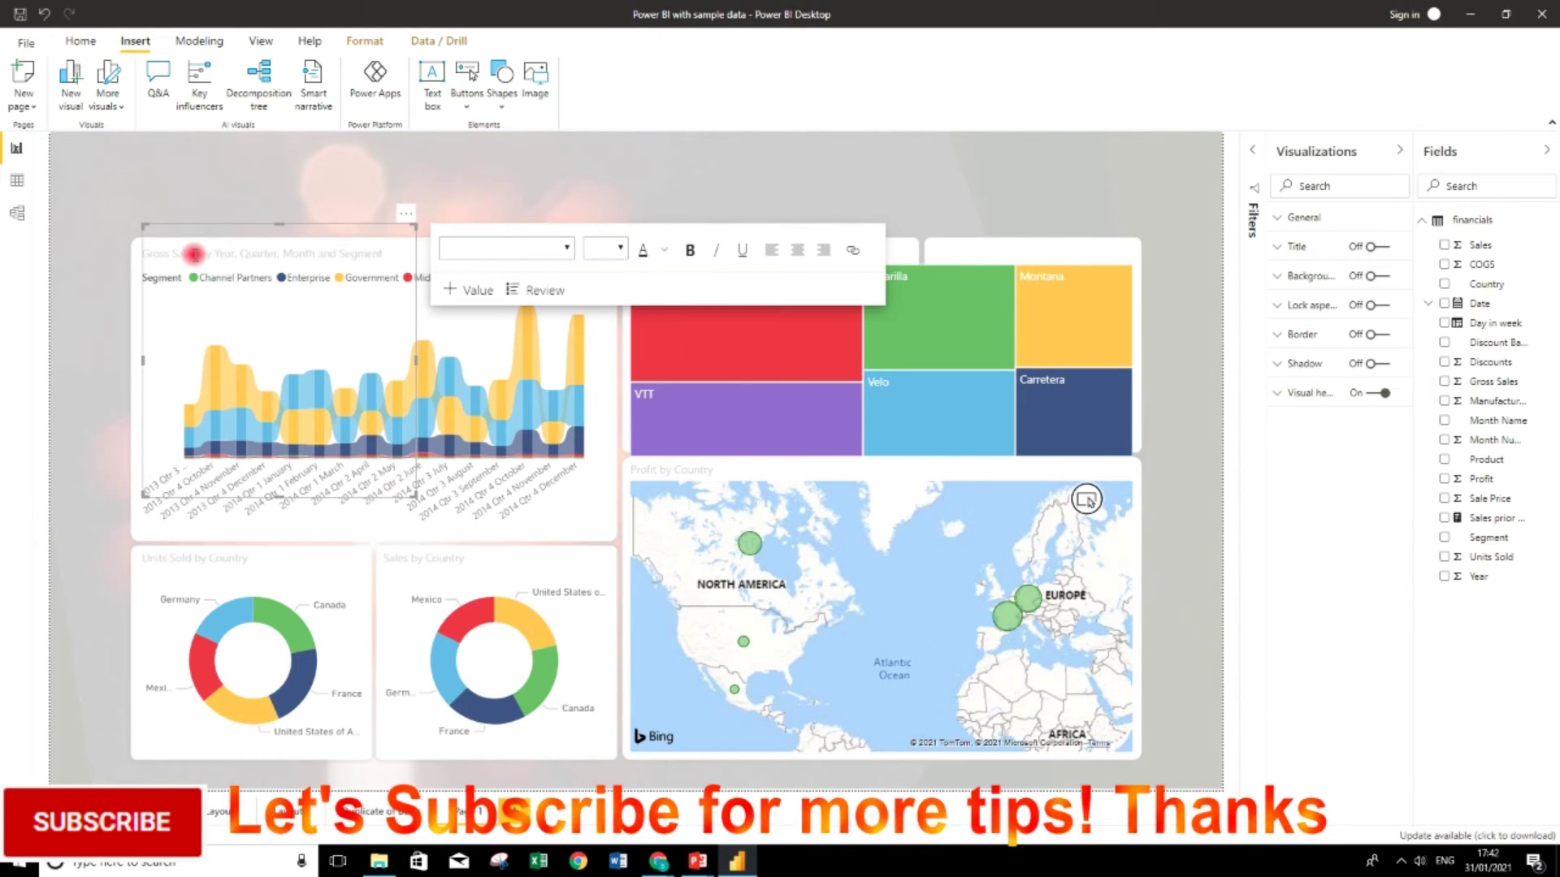
left_click_drag(146, 227, 139, 154)
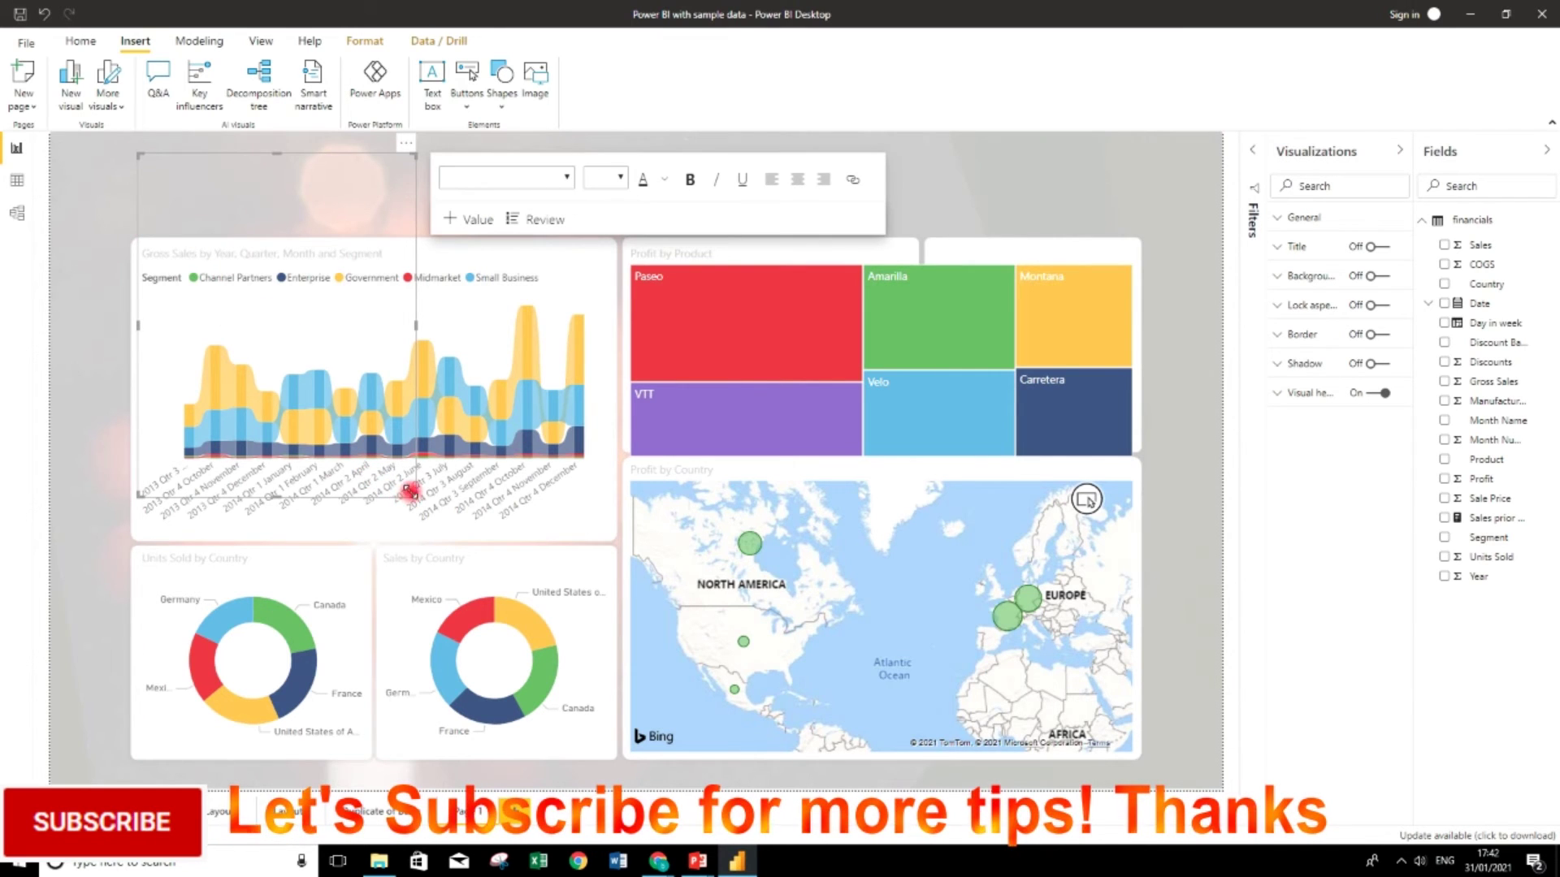
key("Escape")
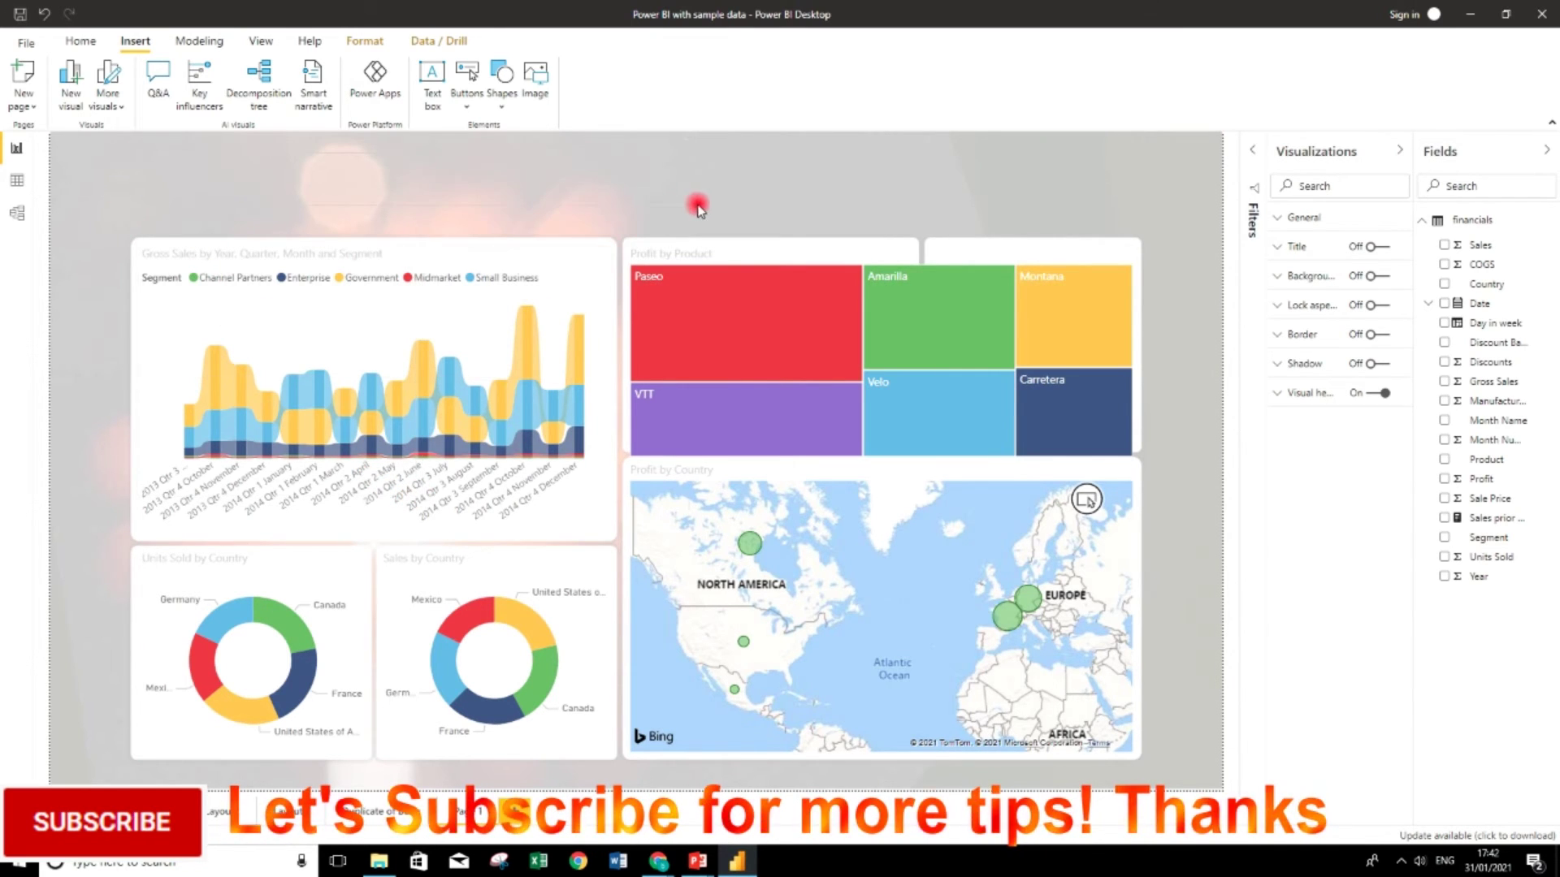
left_click(1048, 215)
type("Sales Analysis - DaTavan.c")
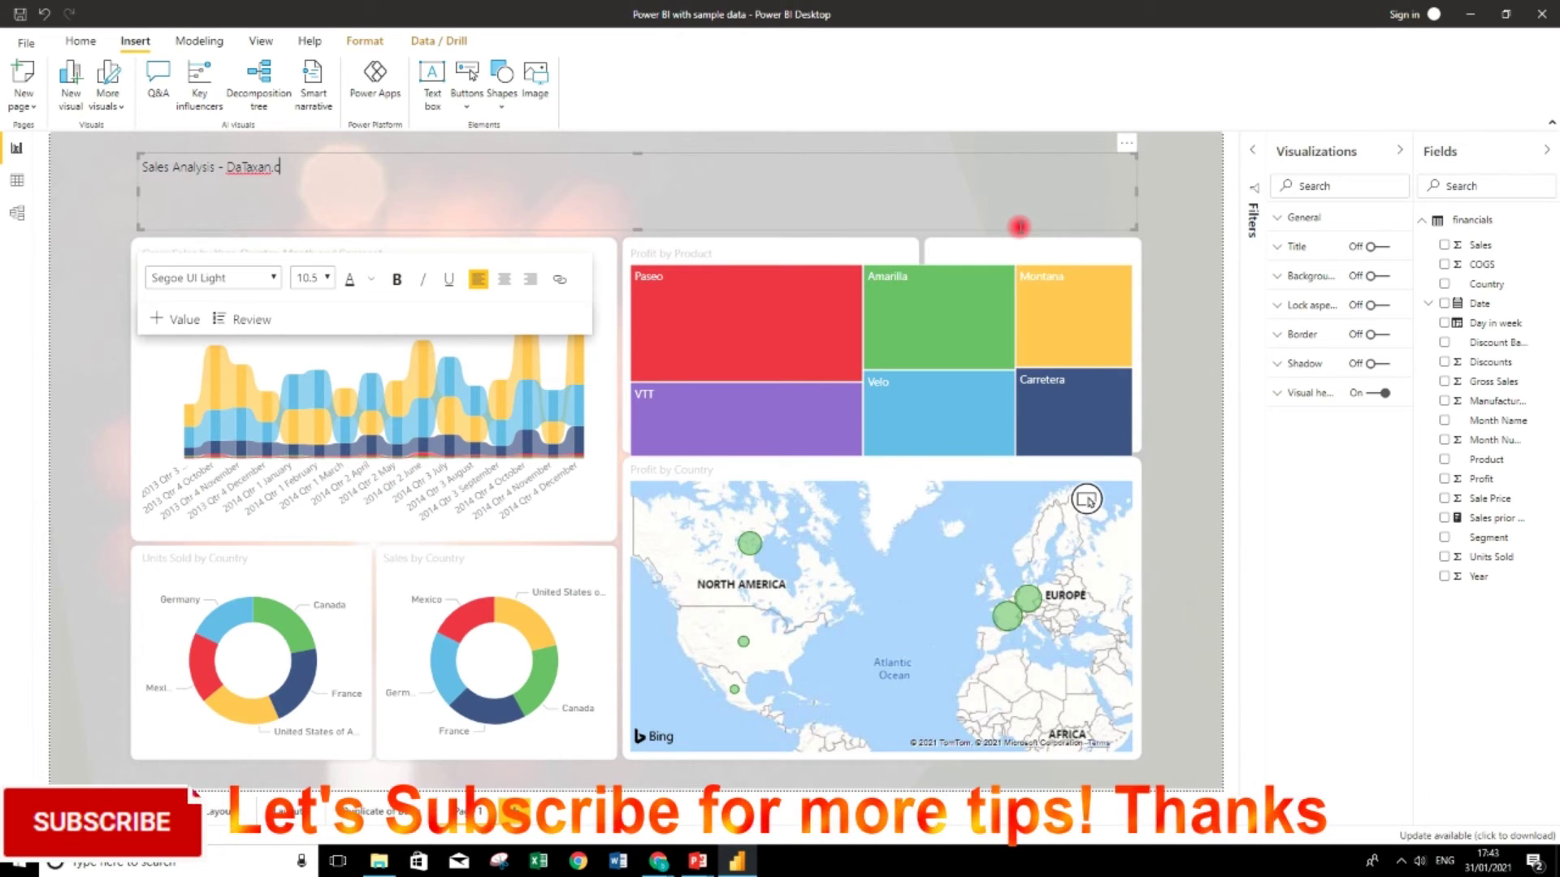
type("om")
Format the title as size 32, bold and centred.
key("ctrl+a")
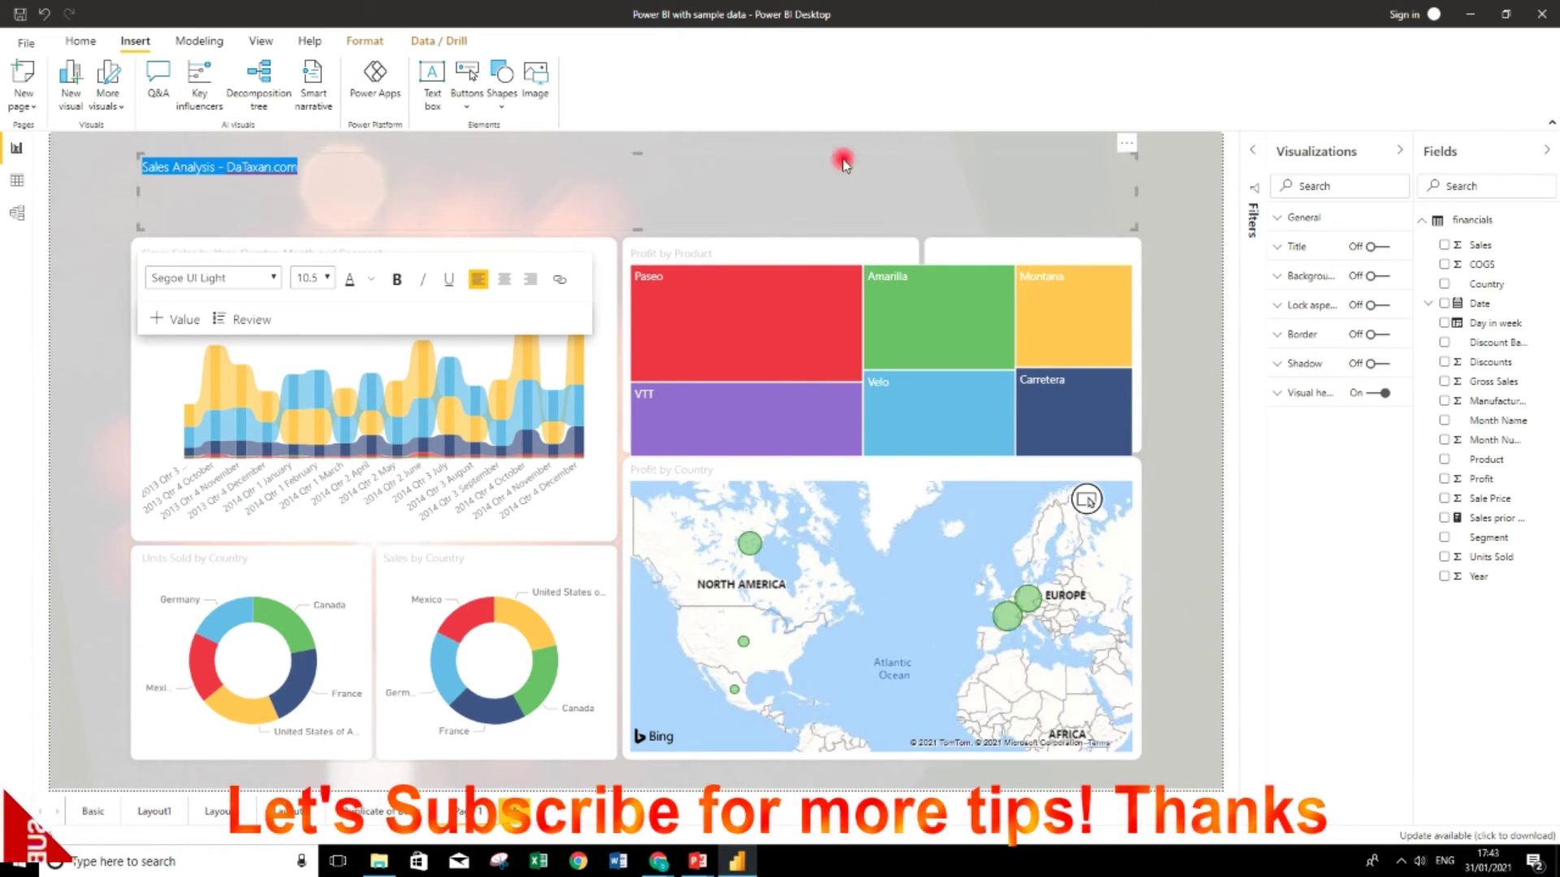
left_click(319, 279)
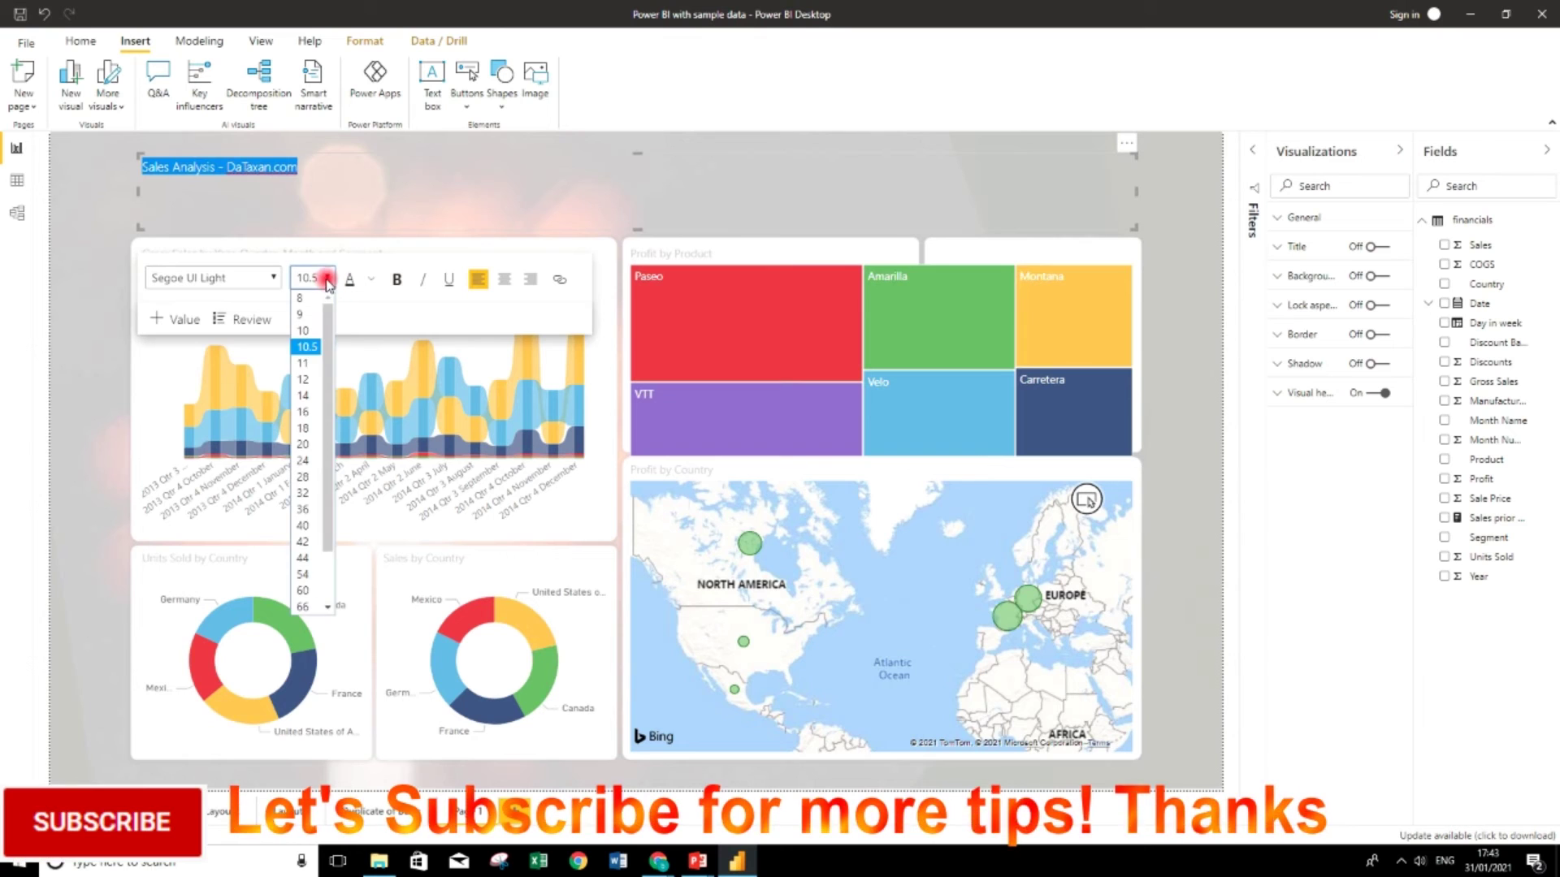
left_click(303, 493)
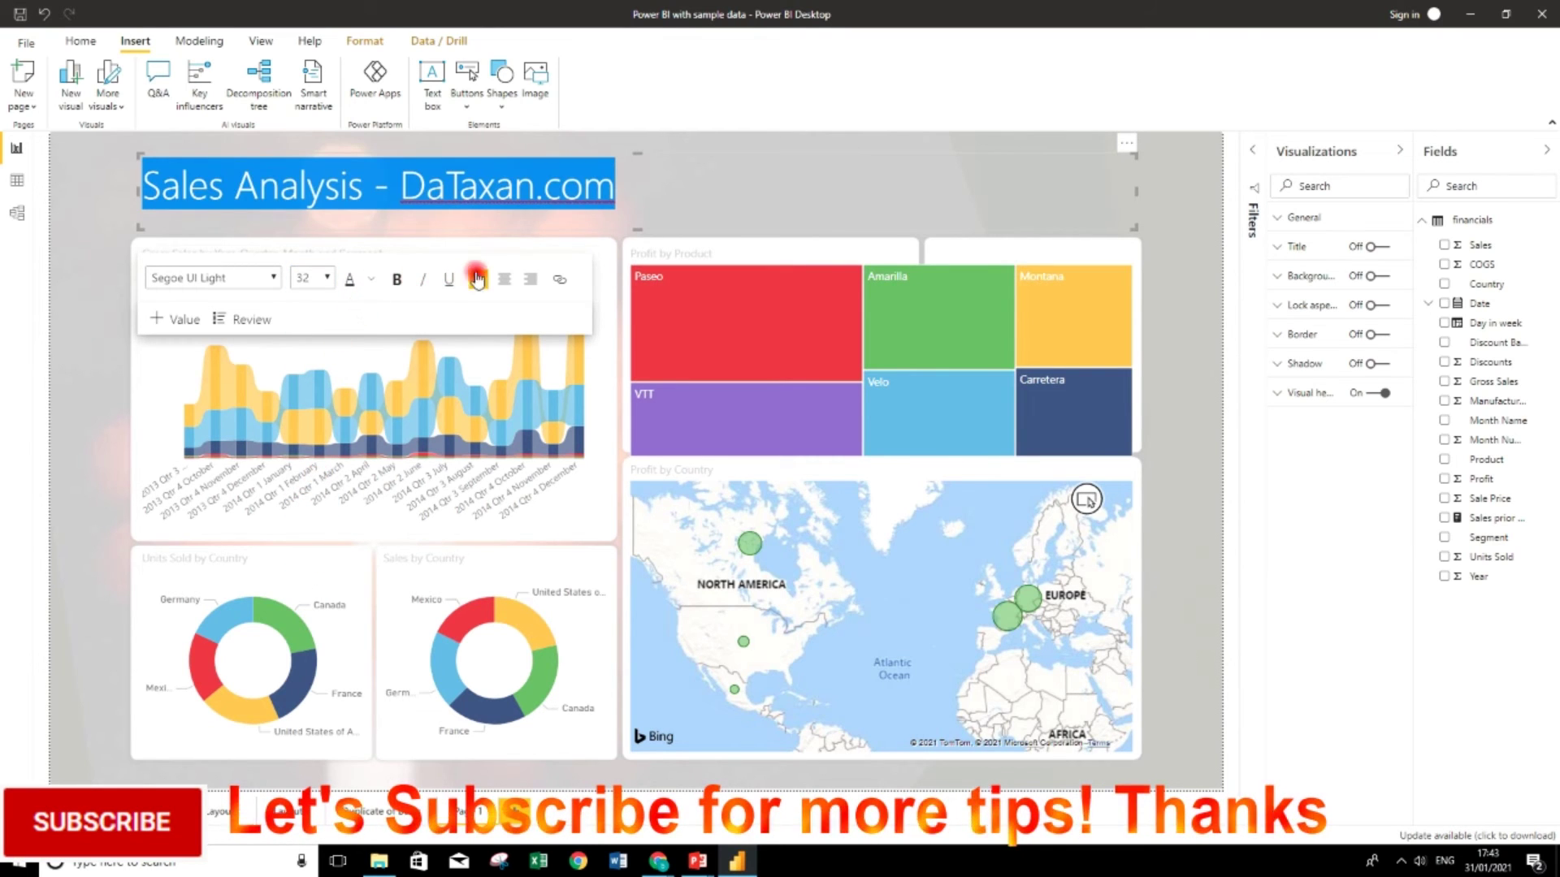
left_click(504, 279)
left_click(396, 279)
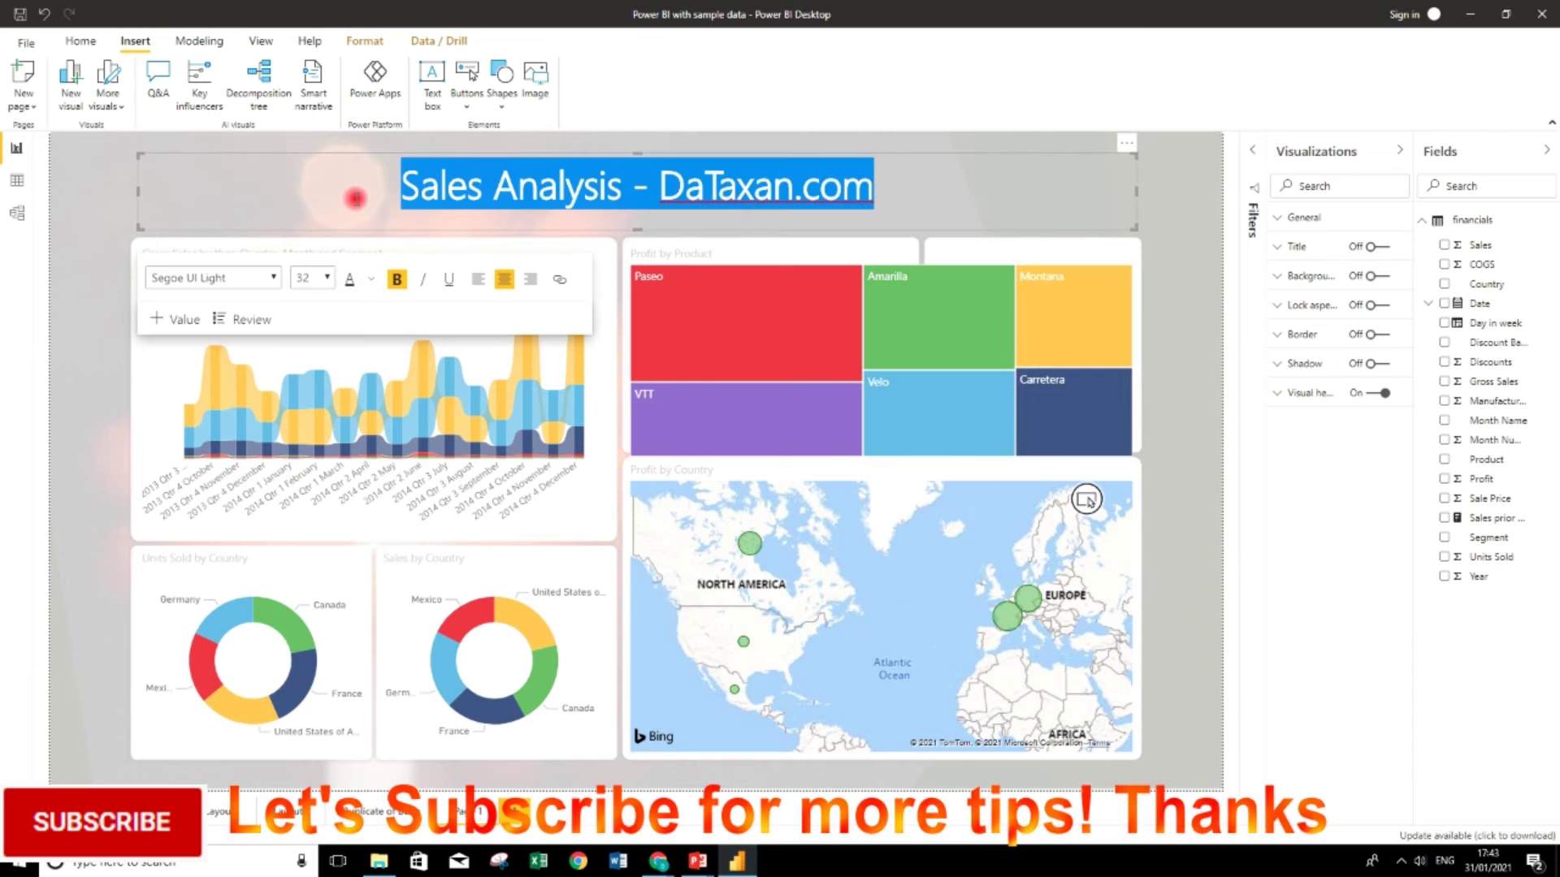
left_click(355, 198)
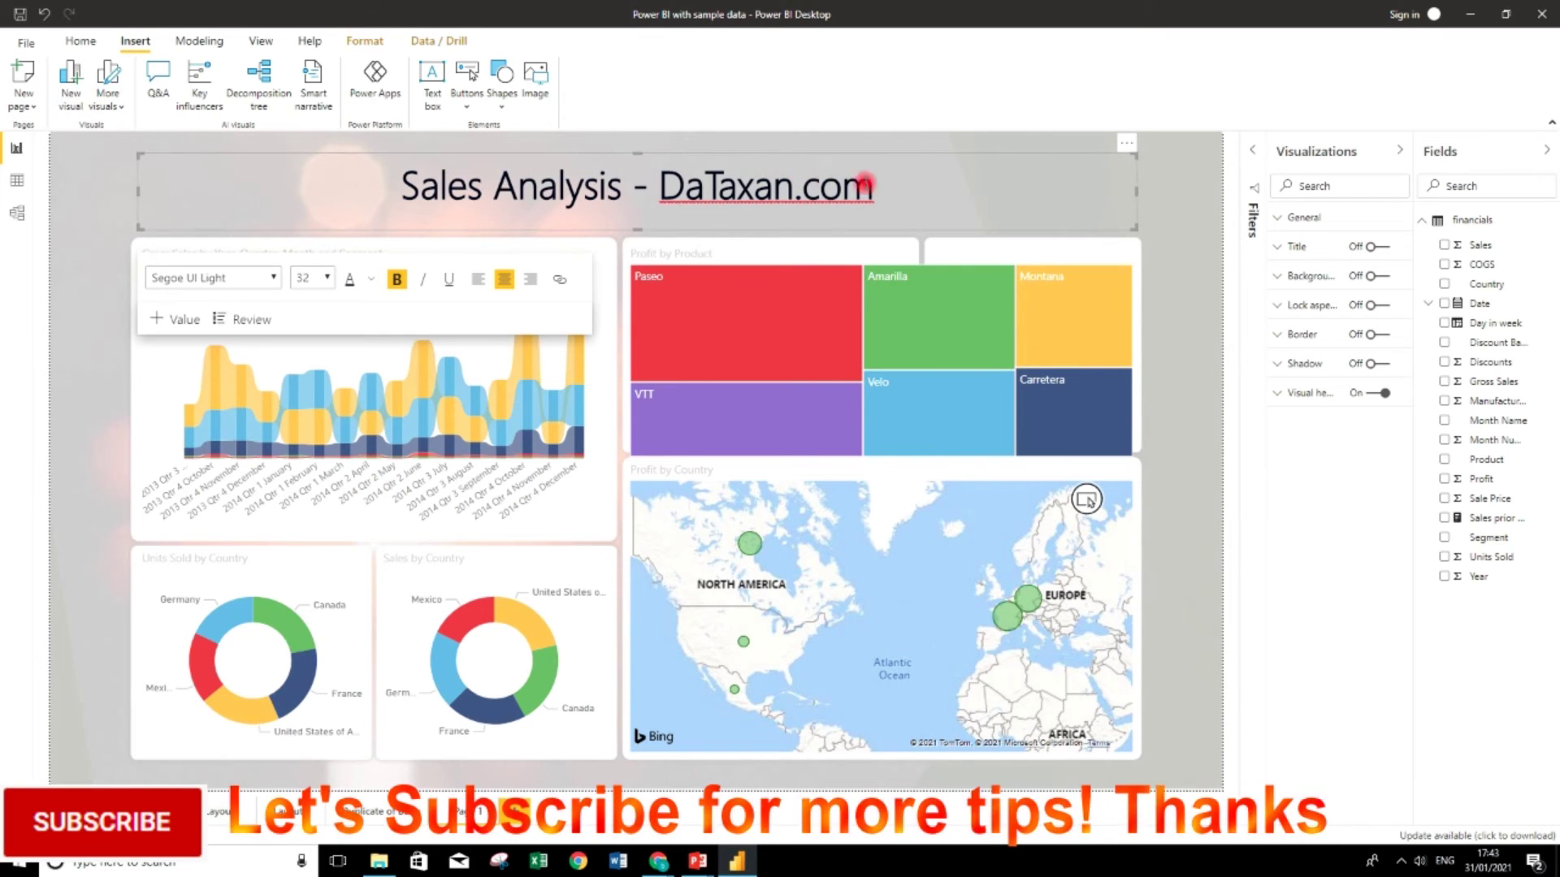
Colour the title text red.
triple_click(866, 182)
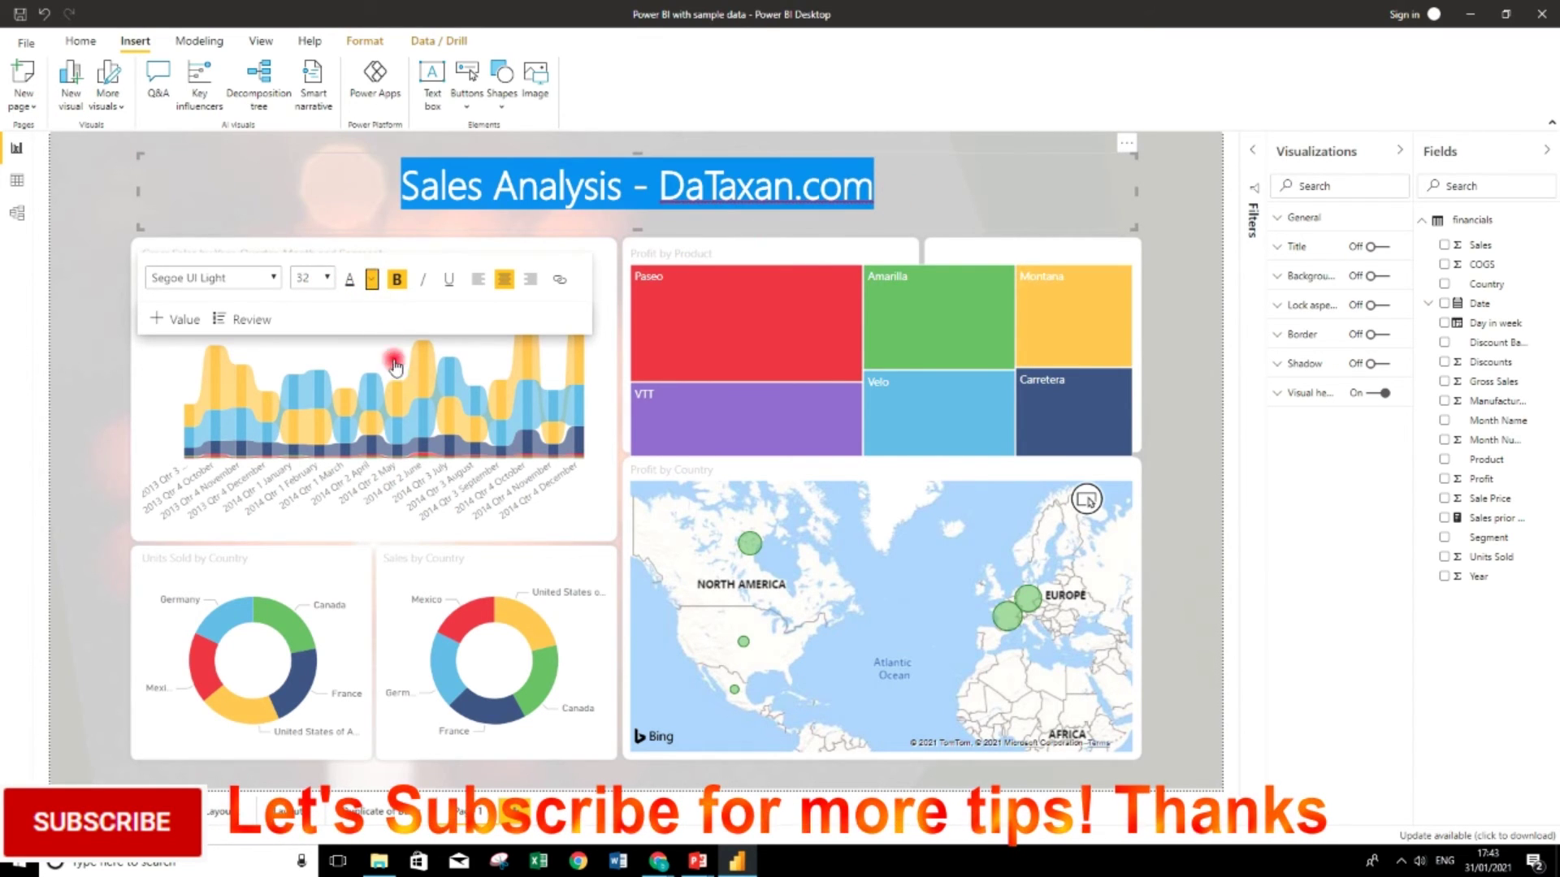
left_click(371, 278)
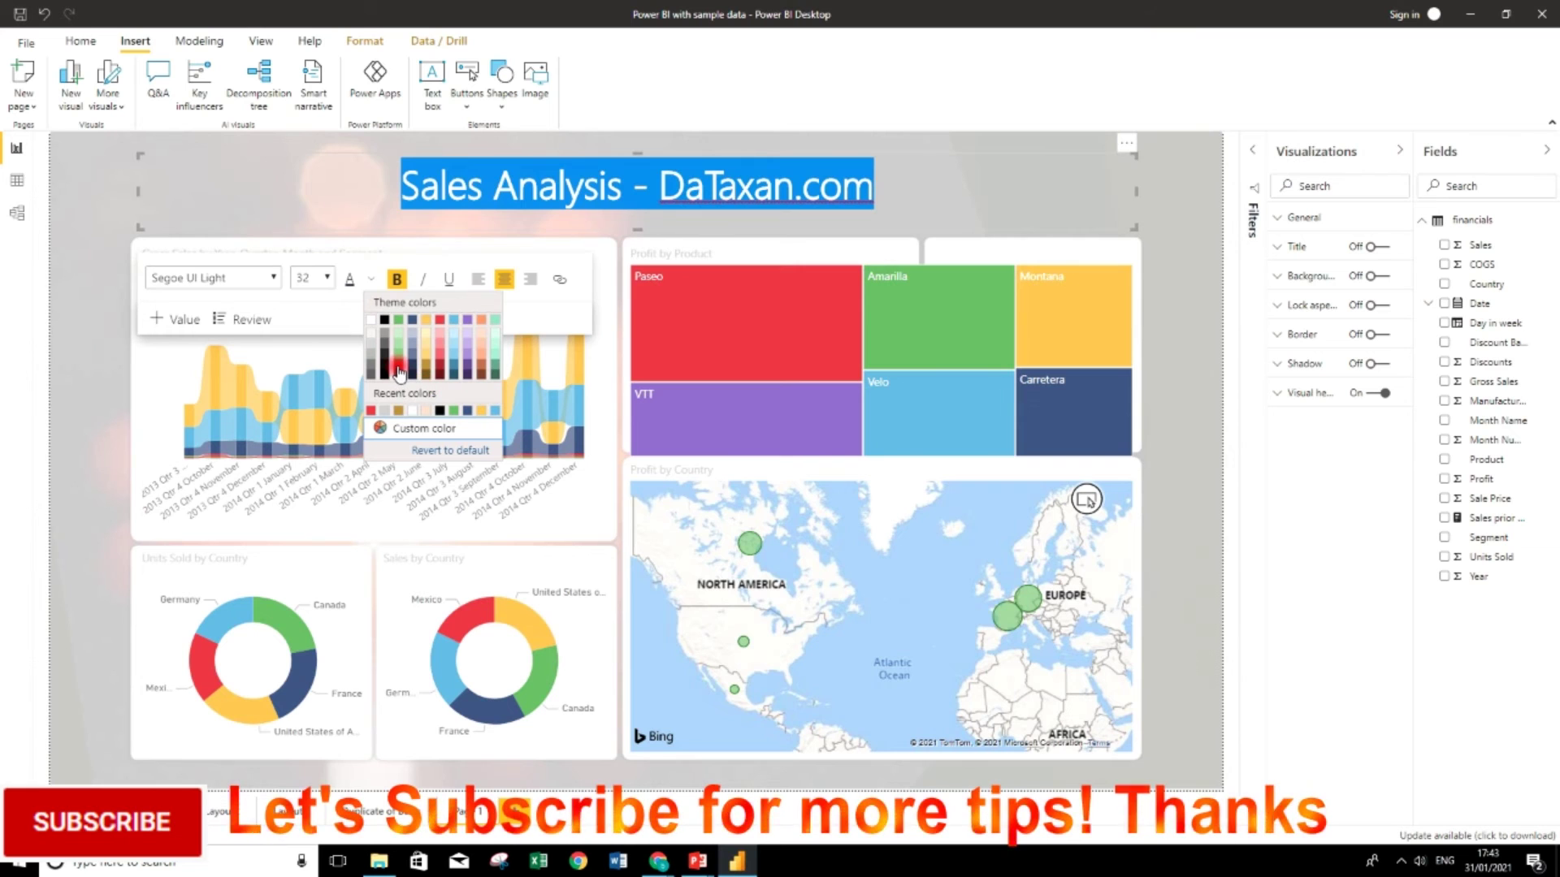
left_click(441, 367)
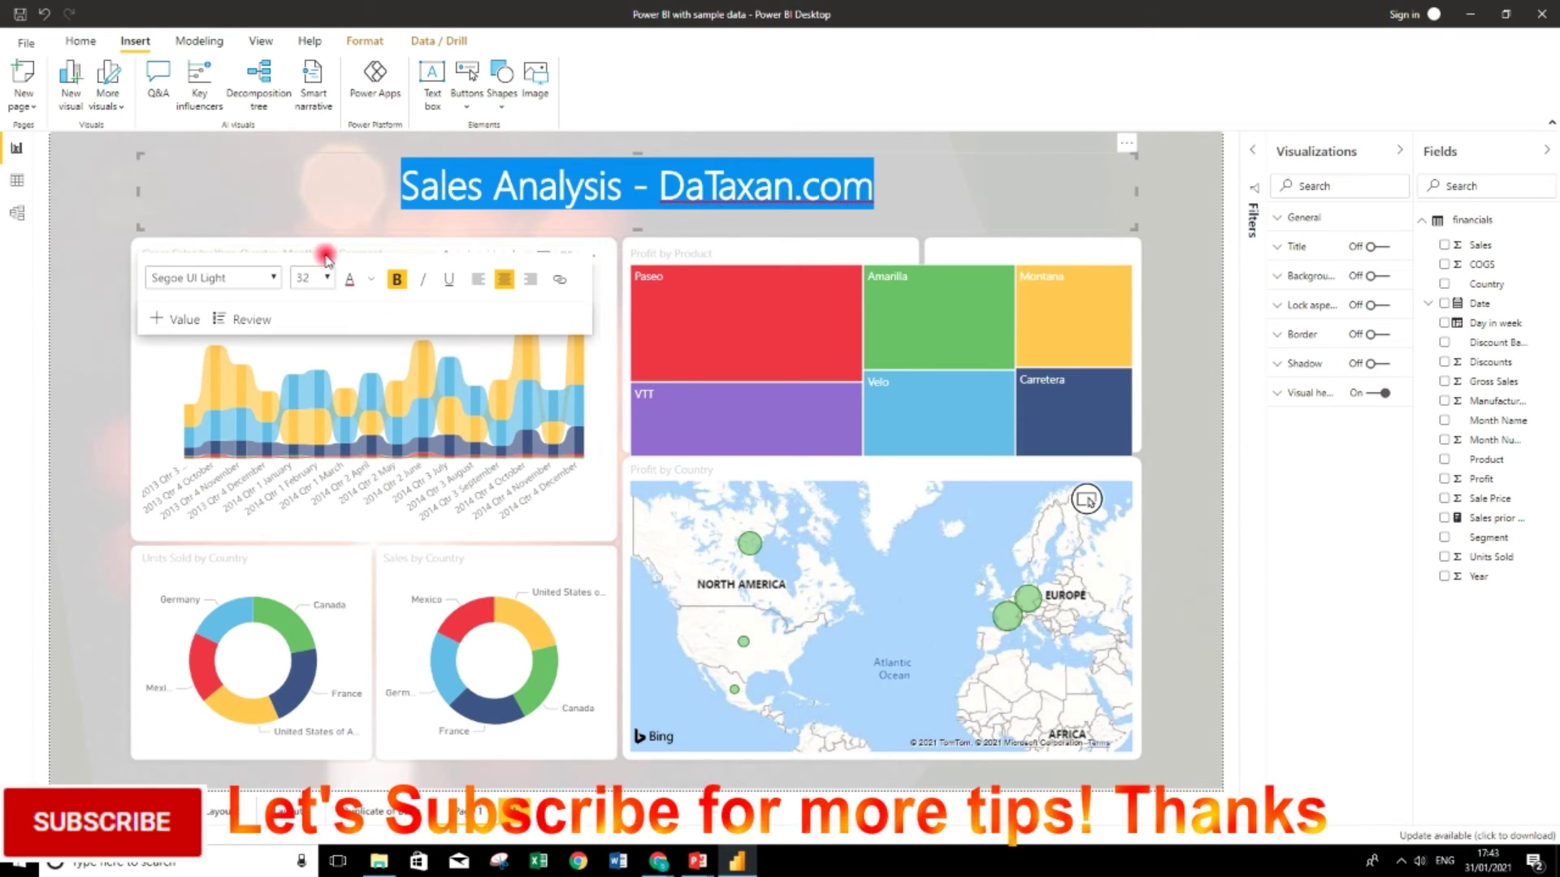
left_click(268, 197)
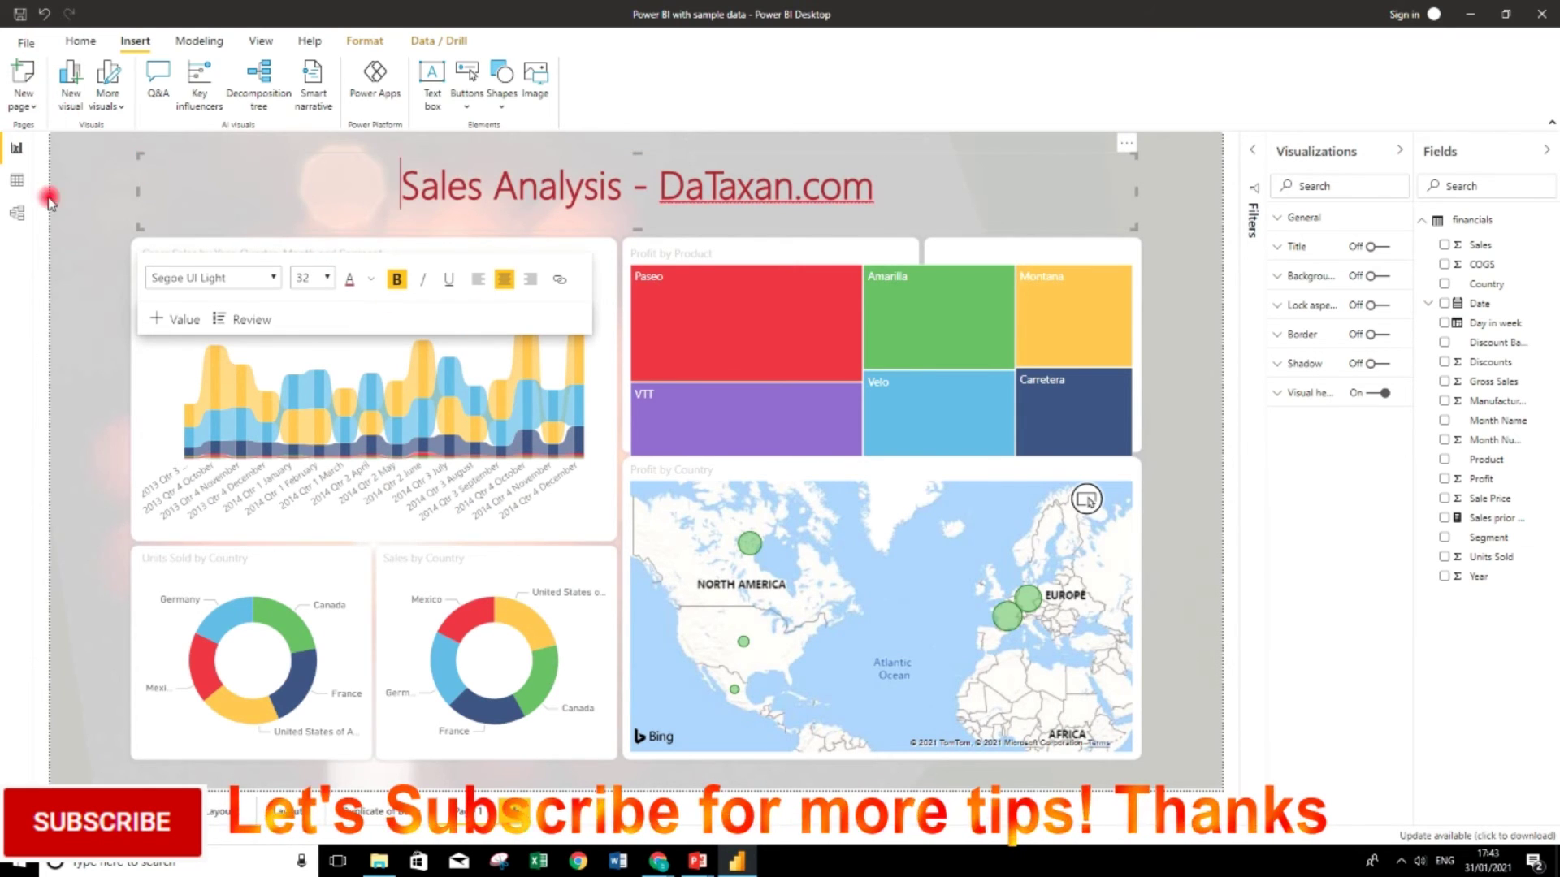
left_click(94, 206)
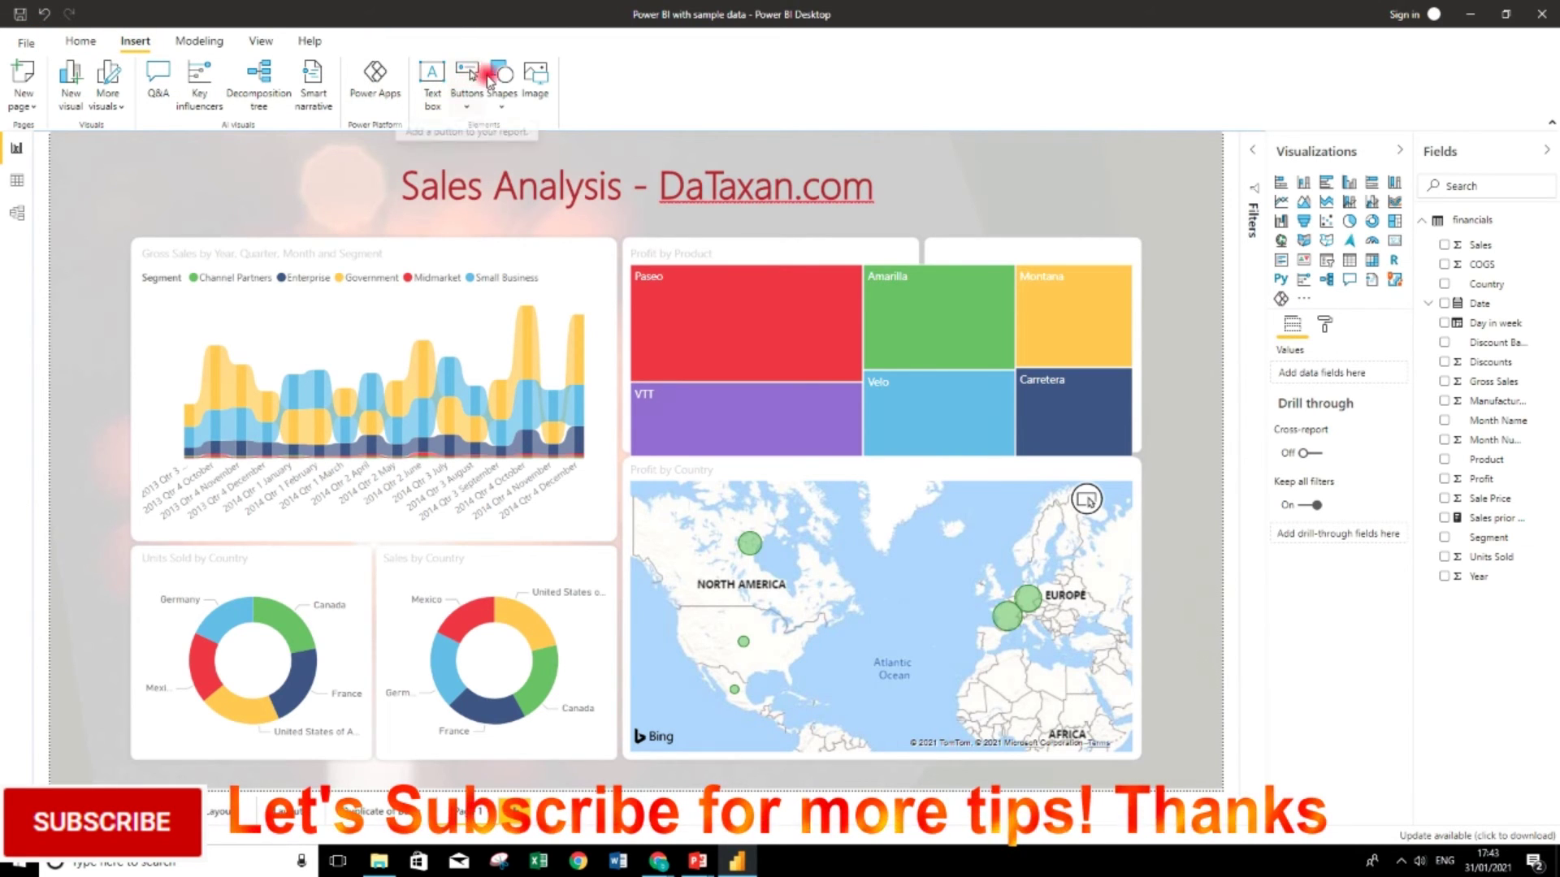
Insert logo.png from the Photo folder as an image on the report page.
left_click(536, 79)
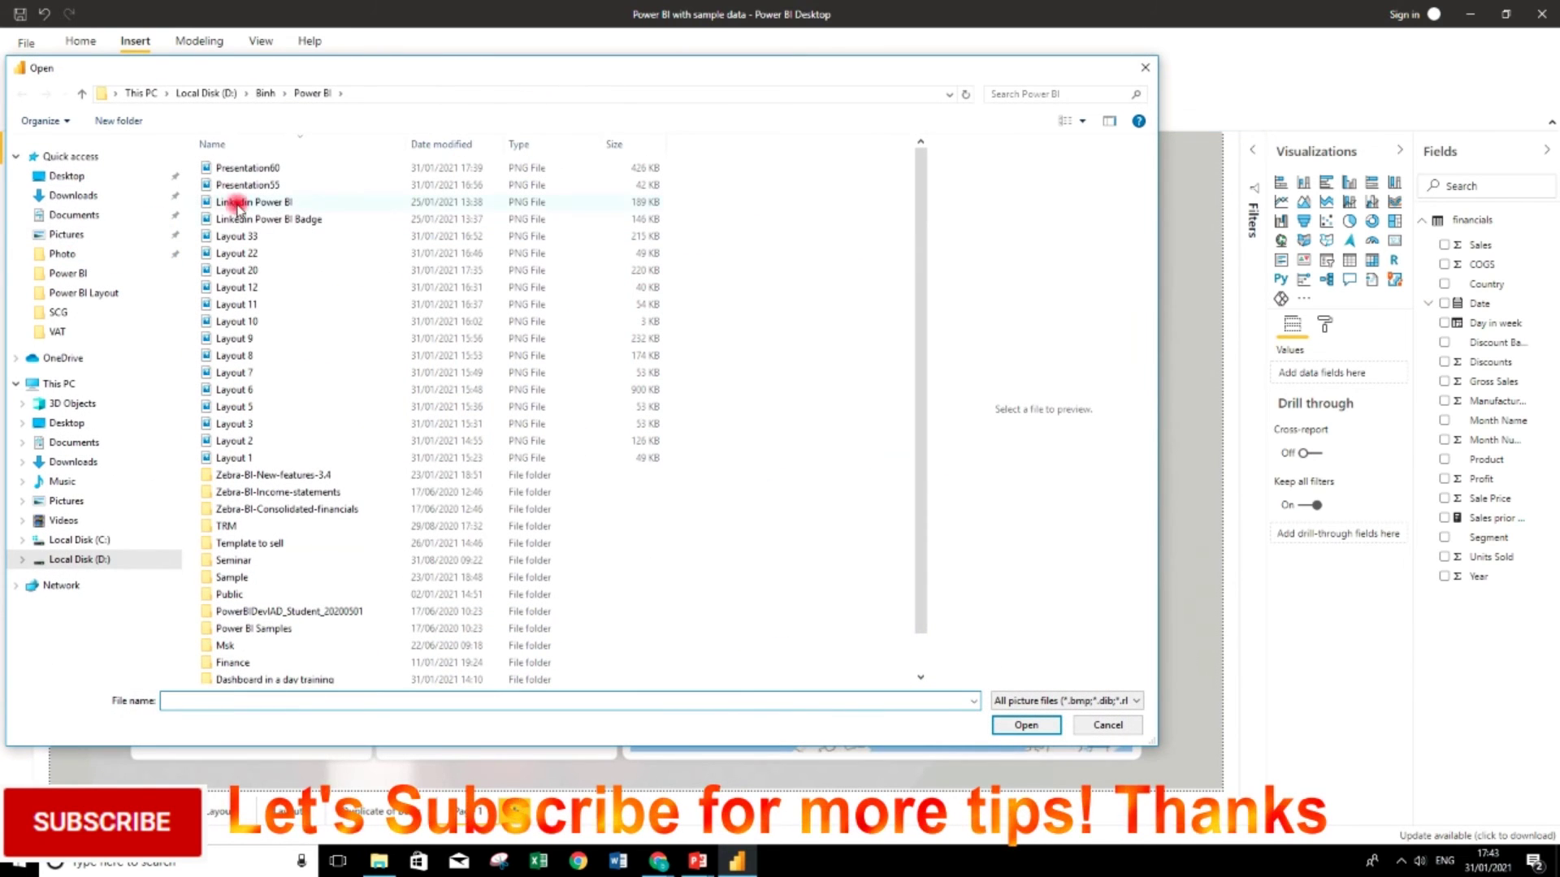
left_click(309, 322)
scroll(318, 333, "down", 1)
scroll(321, 337, "up", 1)
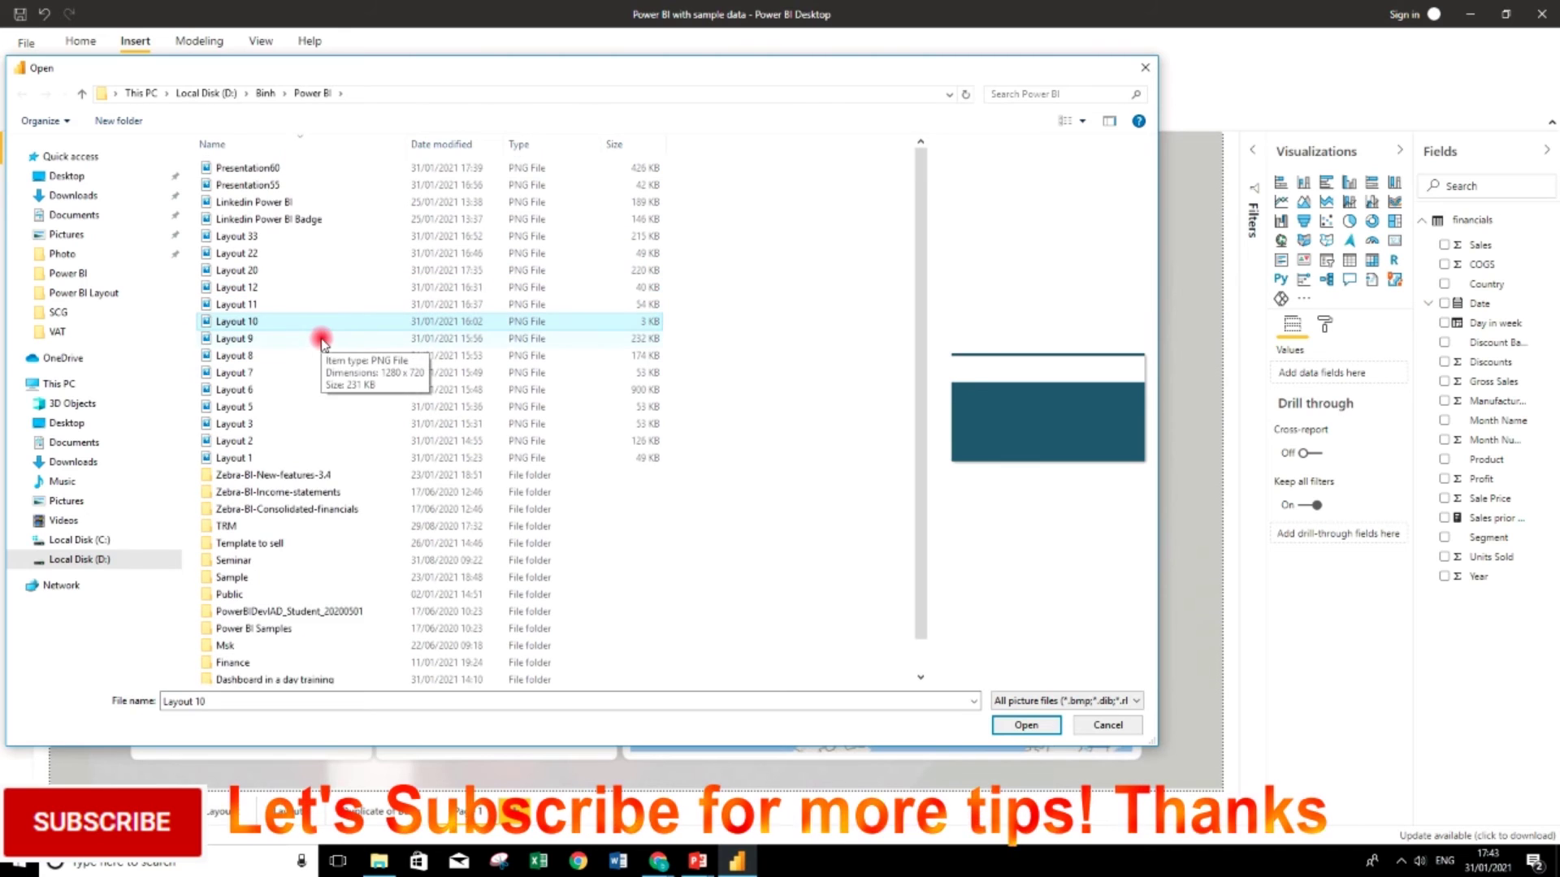
scroll(325, 340, "down", 1)
mouse_move(97, 268)
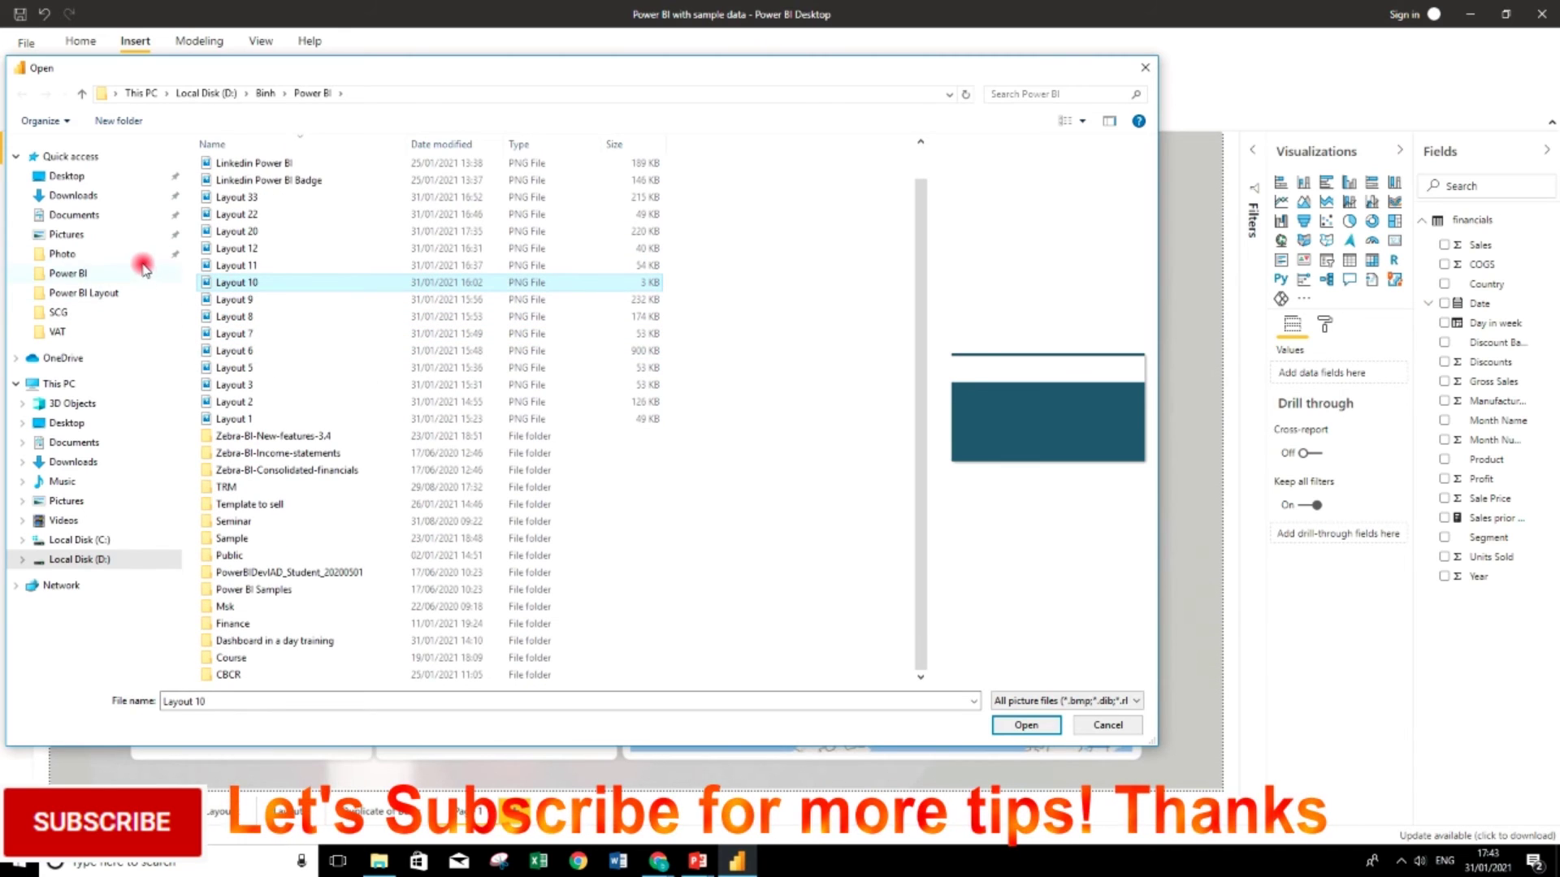
left_click(143, 257)
left_click(288, 272)
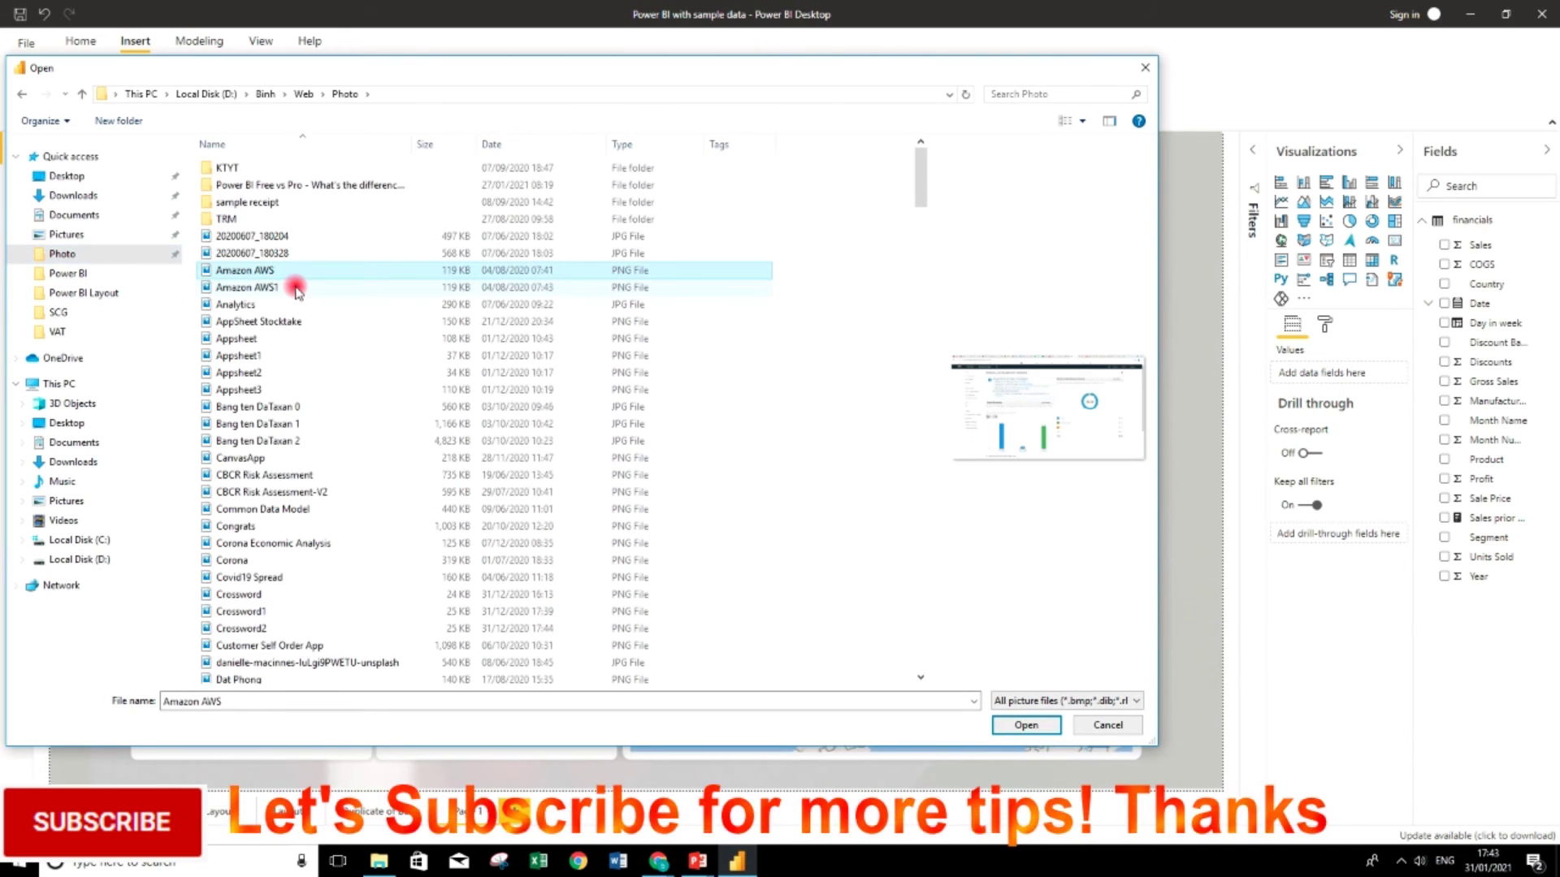
type("logo")
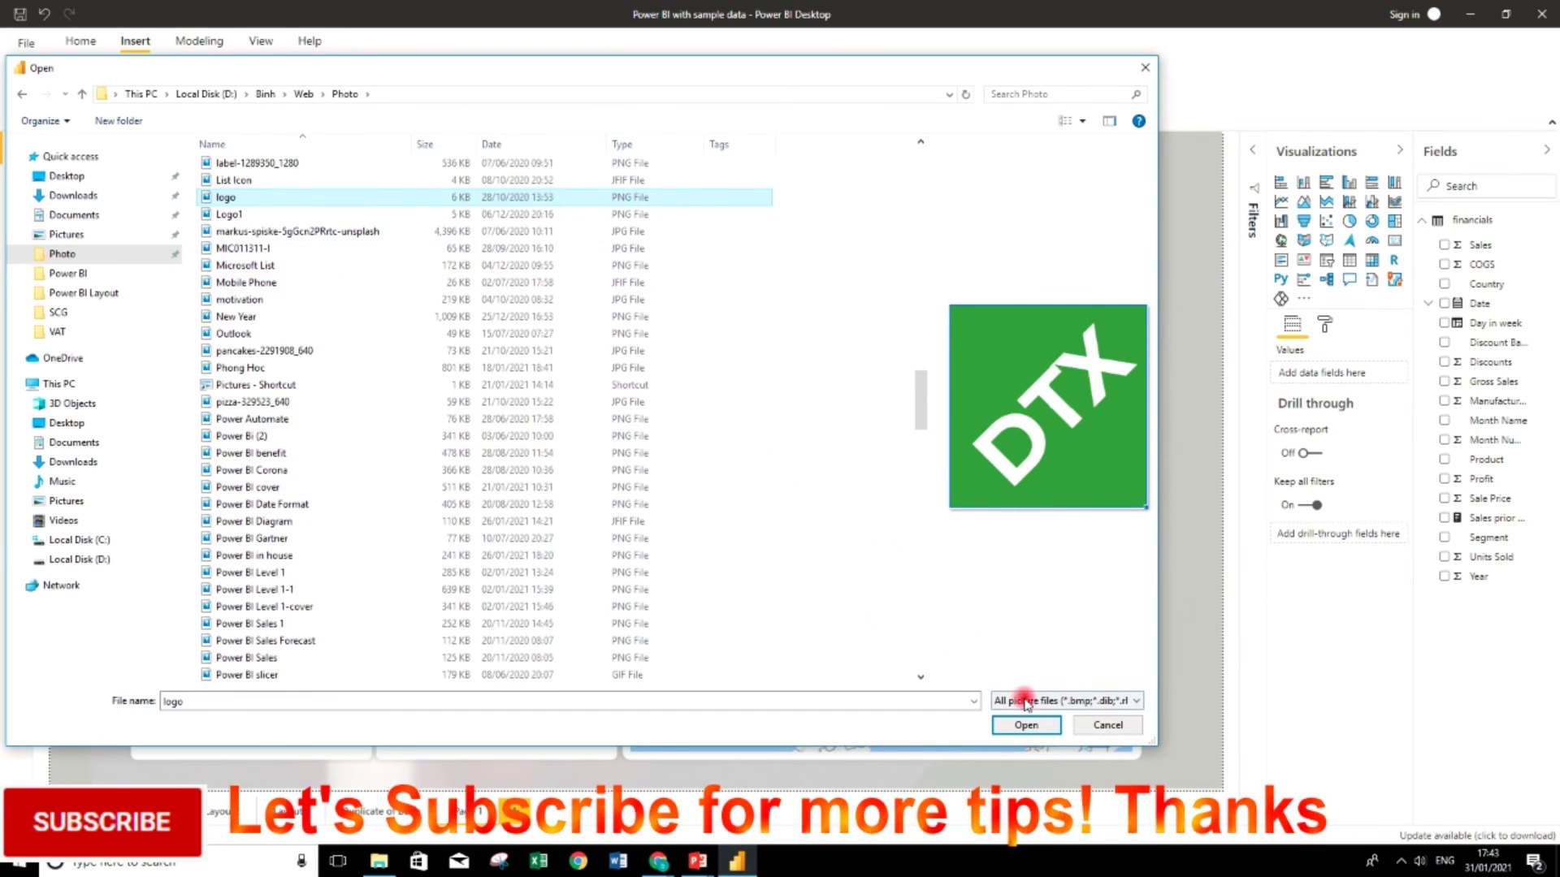
left_click(1030, 726)
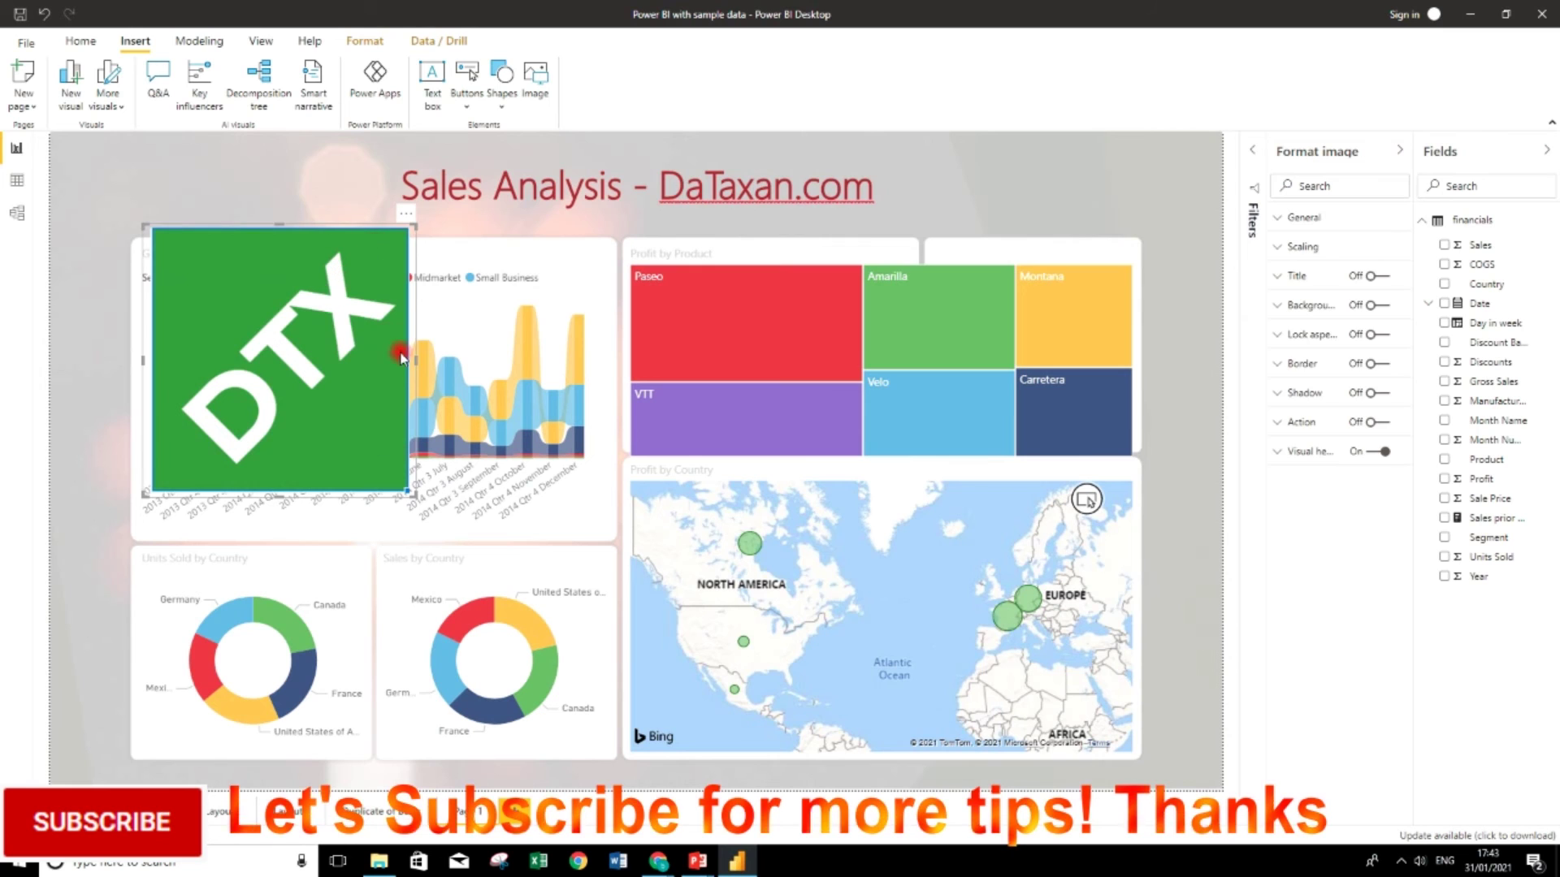
Move the DTX logo to the top-left corner and shrink it to a small square.
left_click_drag(262, 379, 209, 280)
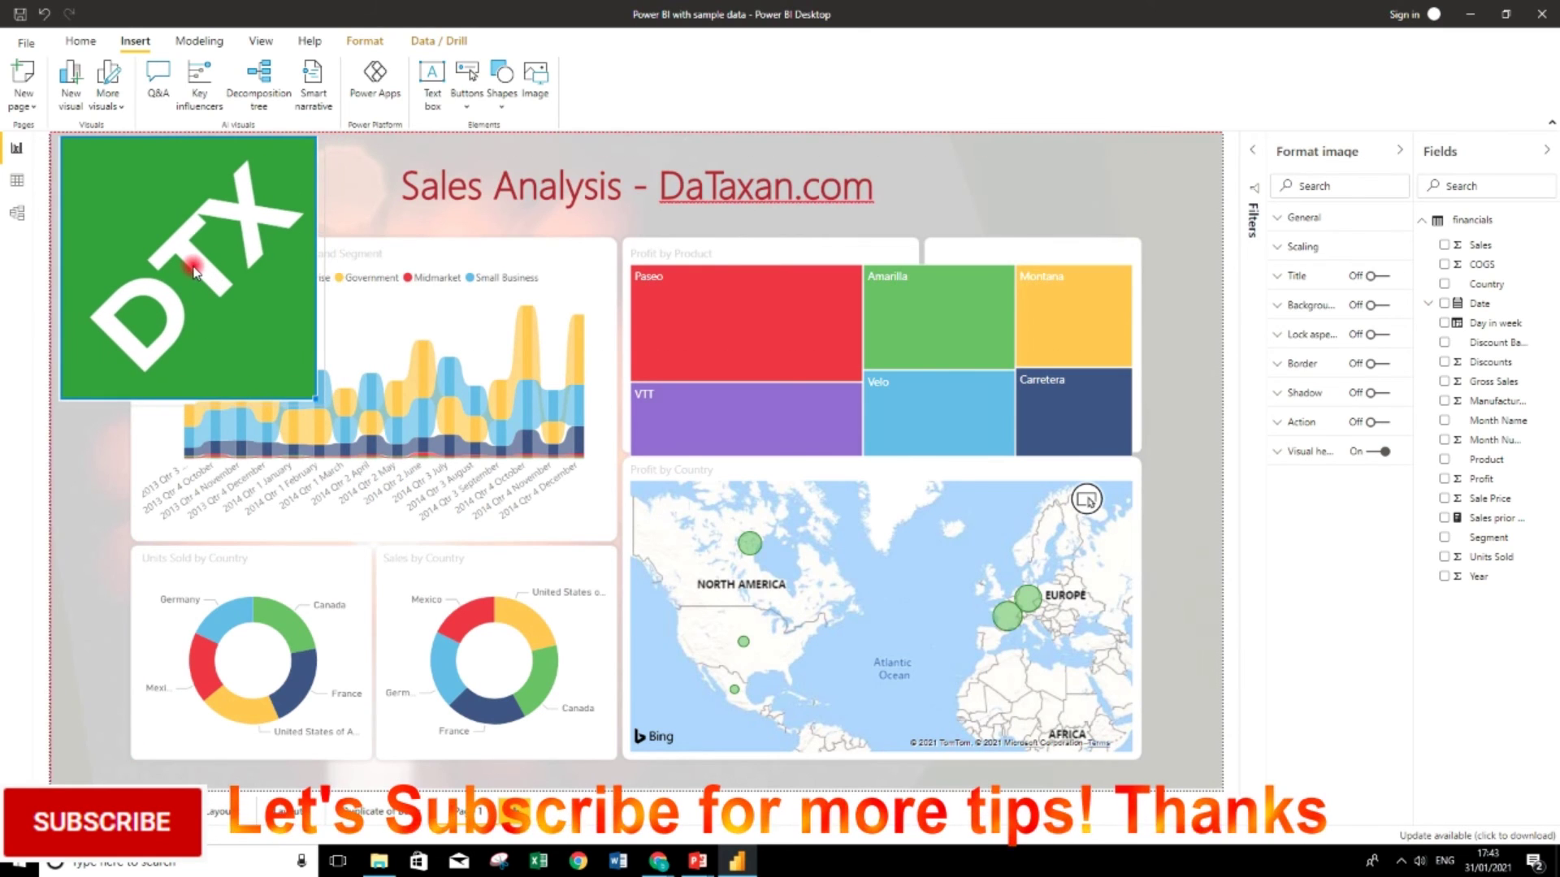
left_click(266, 350)
mouse_move(312, 395)
left_mouse_down()
mouse_move(151, 221)
mouse_move(131, 234)
left_mouse_up()
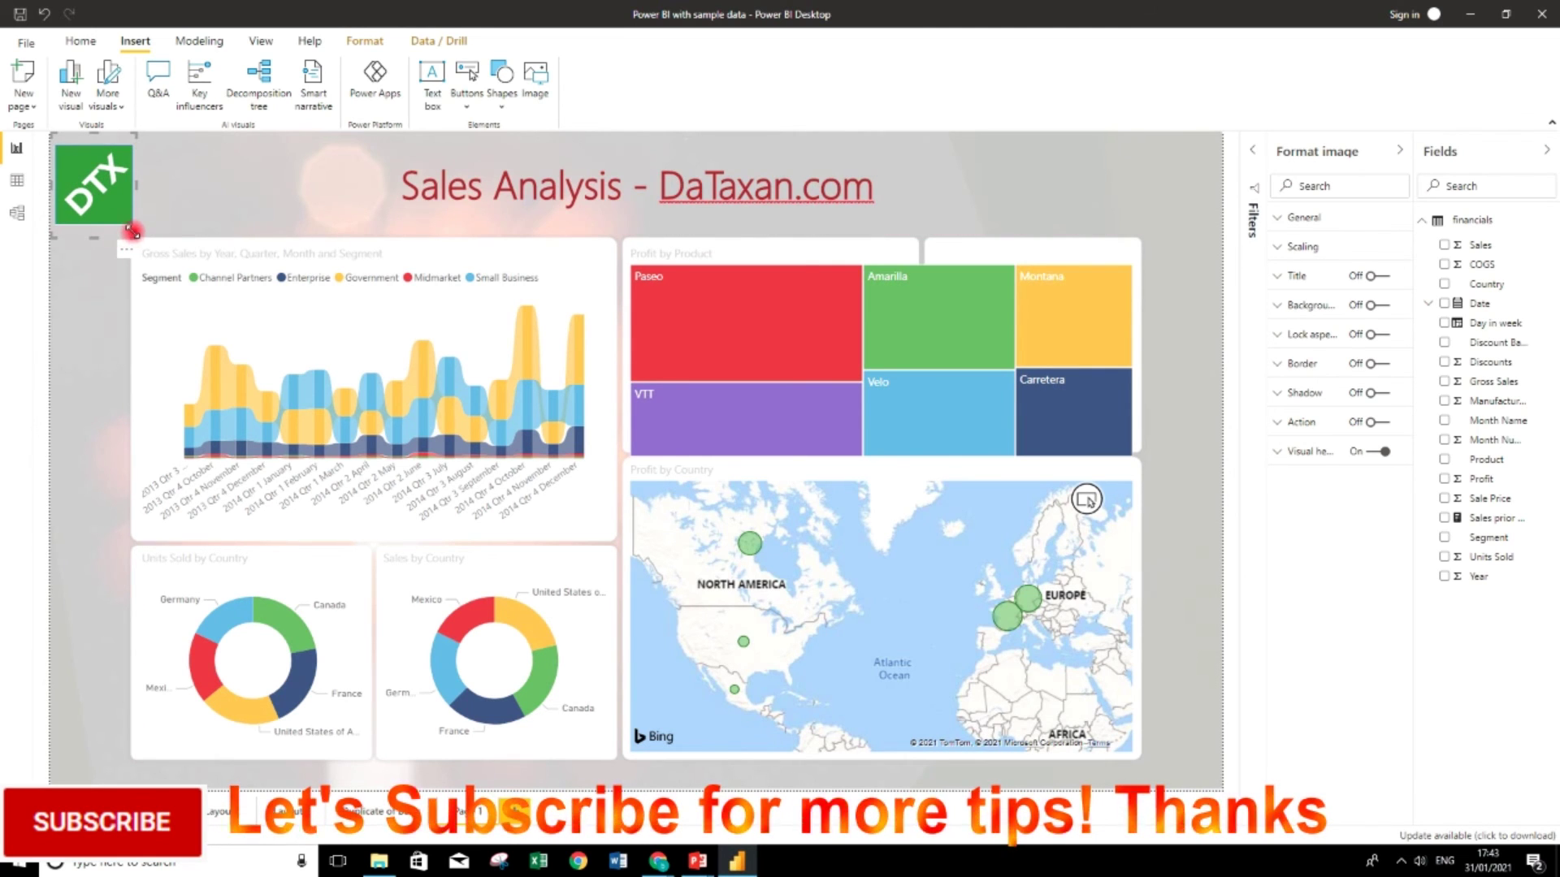
left_click(95, 403)
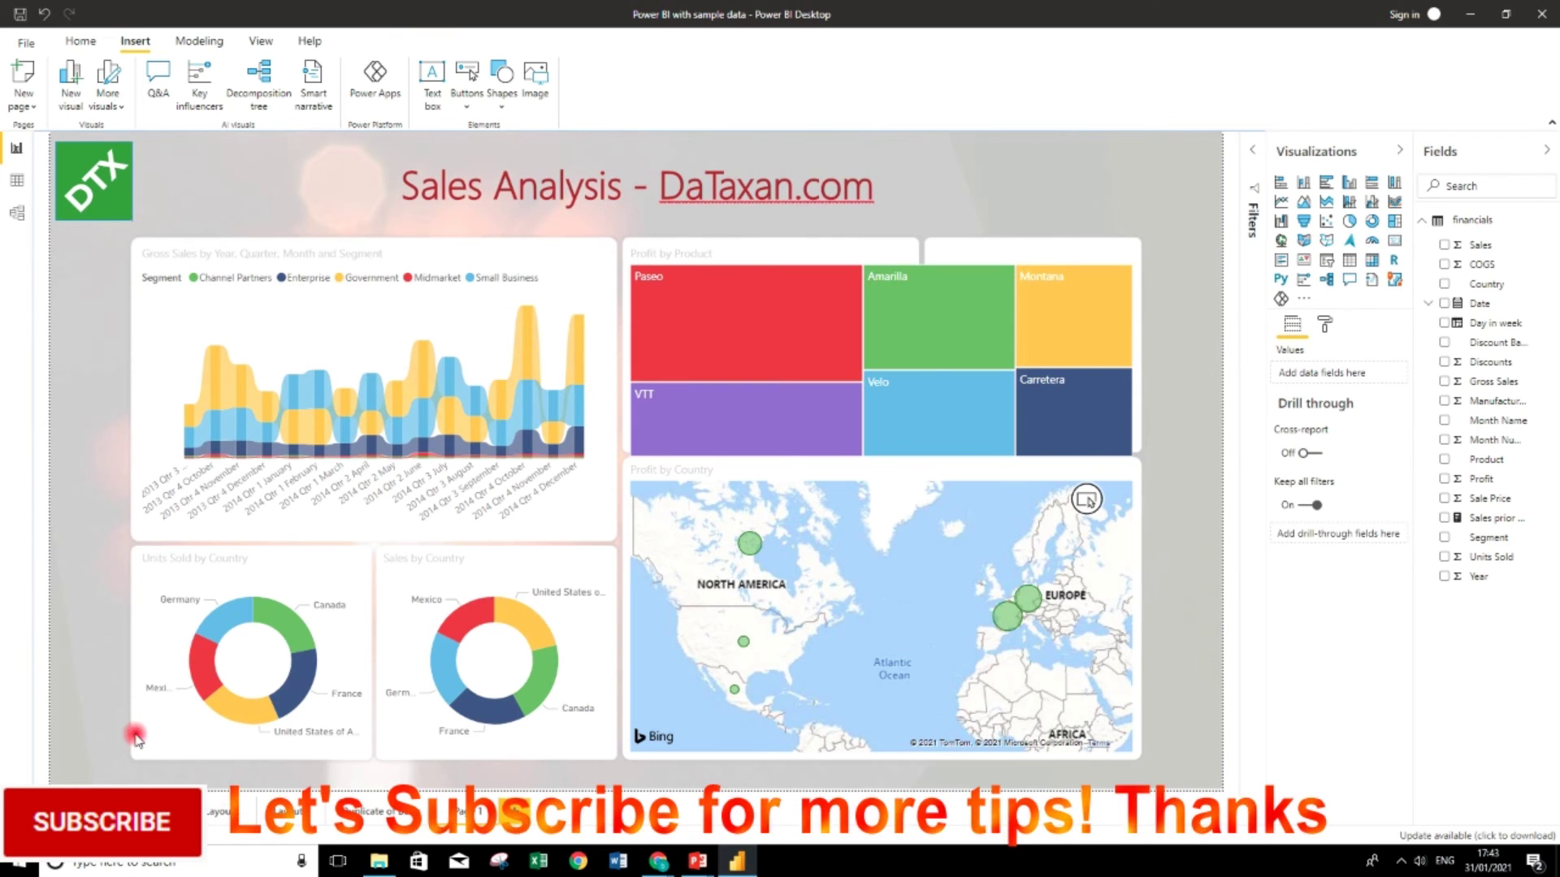